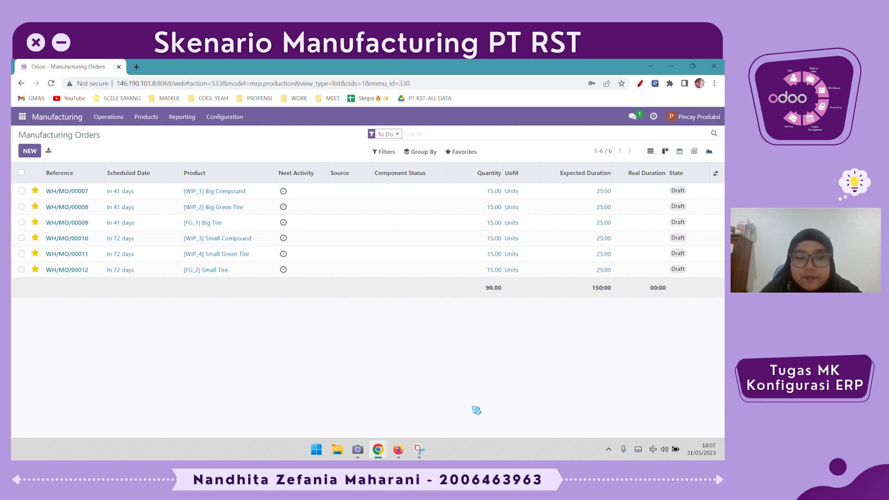
In the Firefox window, open the work center import page and dismiss the file upload dialog
click(398, 449)
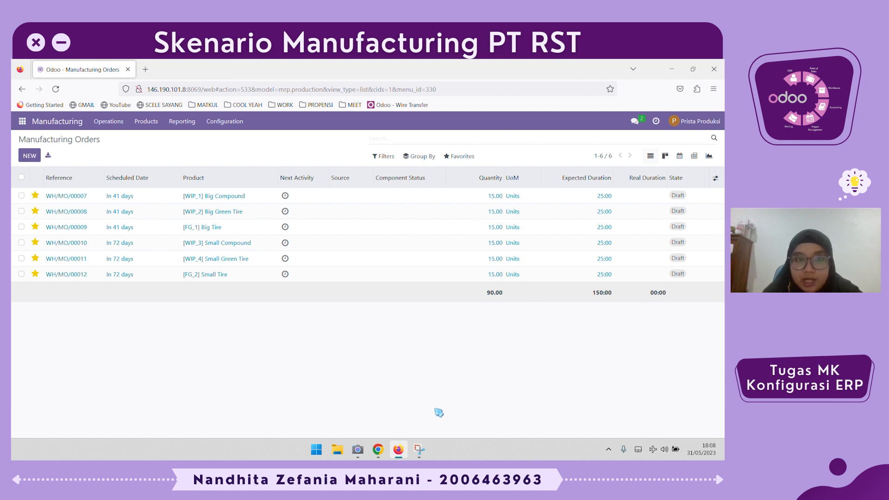
click(231, 123)
click(237, 143)
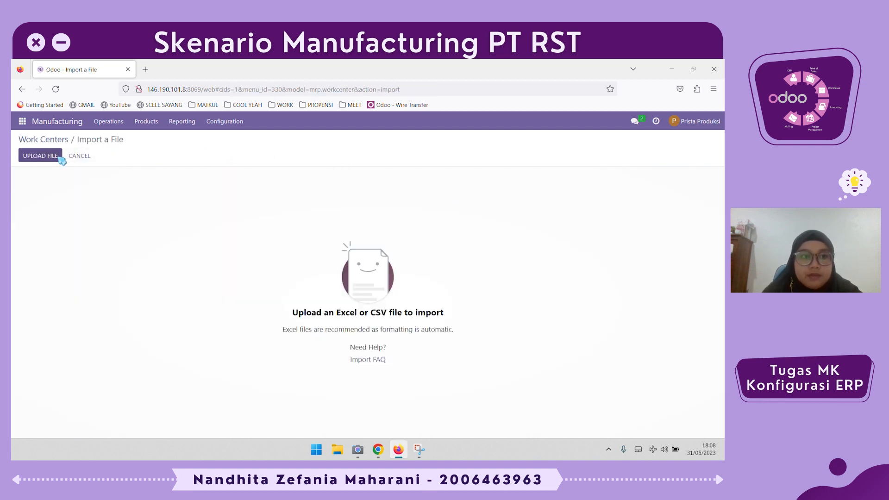
click(40, 155)
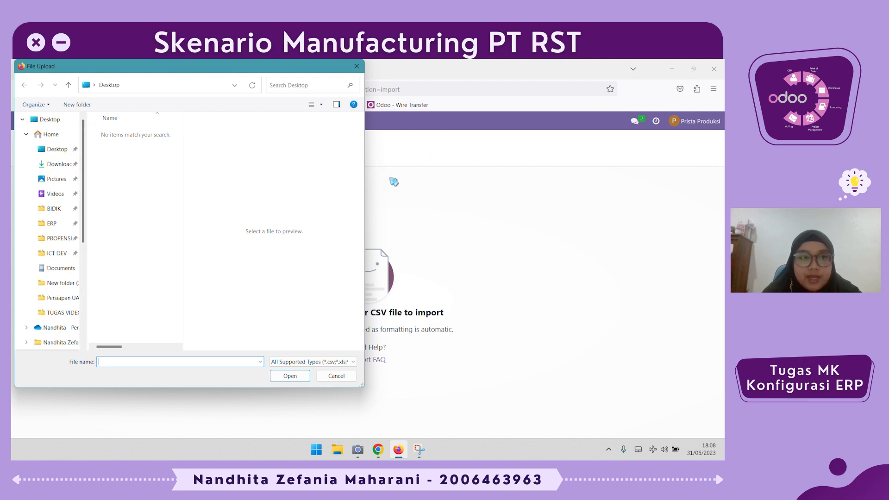
key(Escape)
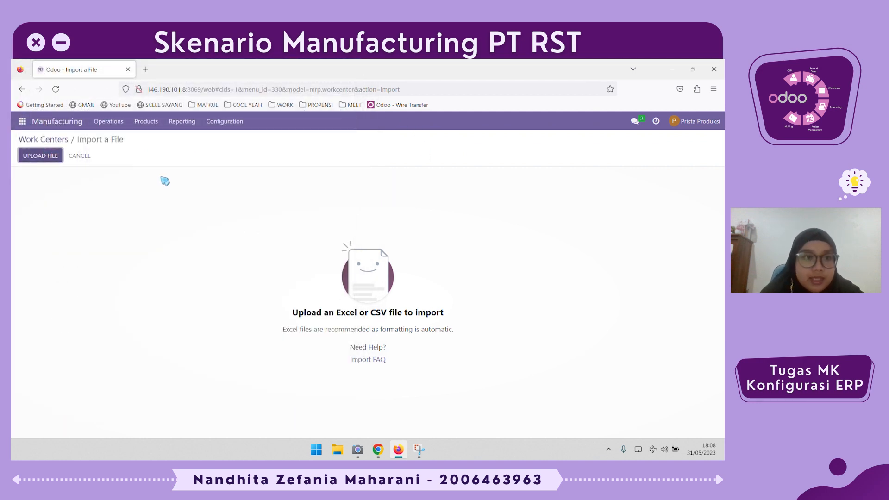
Open the routing operations list, then the bills of materials list
click(225, 121)
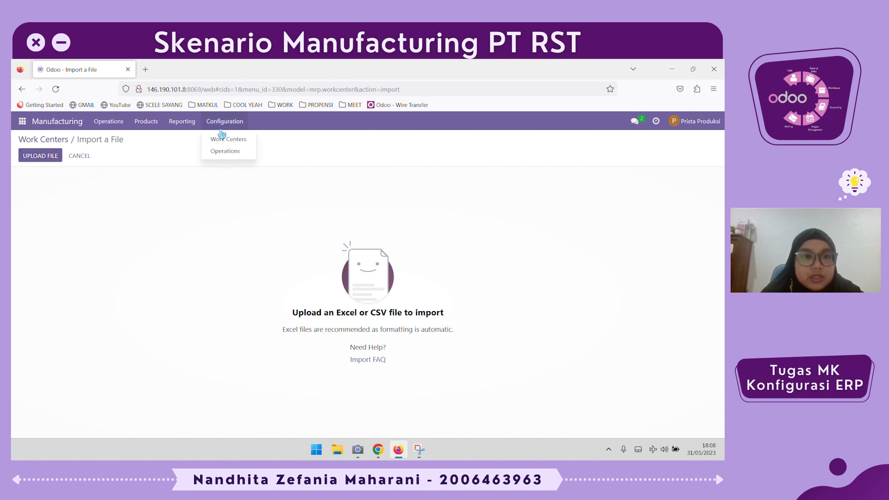
click(229, 152)
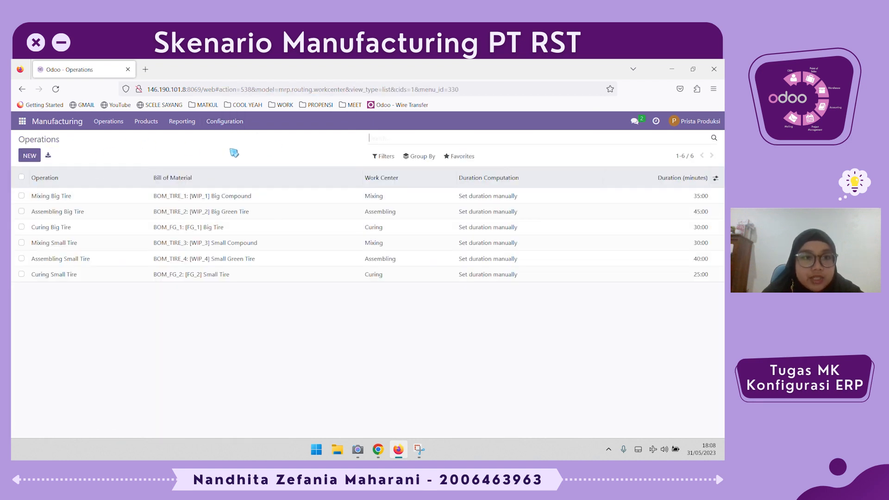
click(103, 123)
click(147, 122)
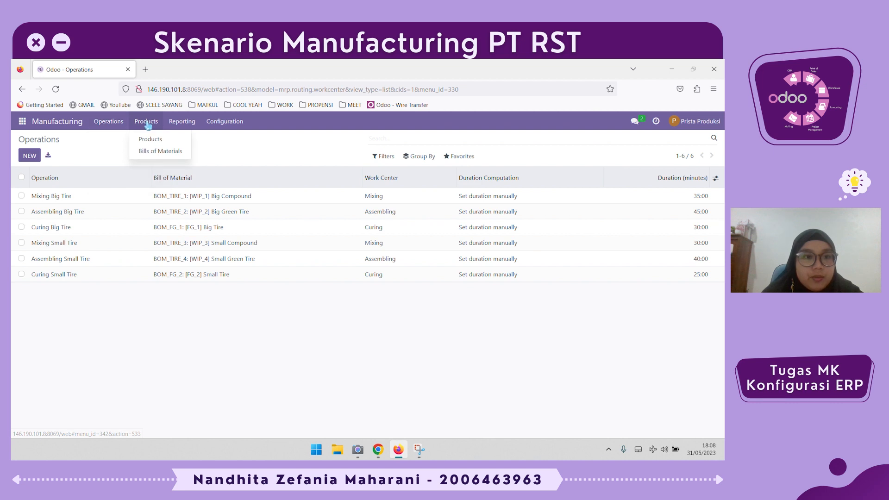
click(166, 156)
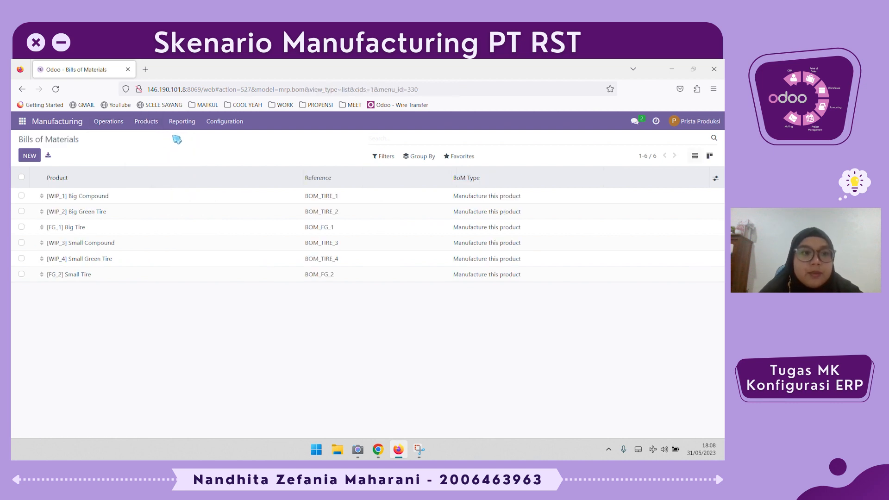
Open the manufacturing orders list, then the work centers list
click(108, 121)
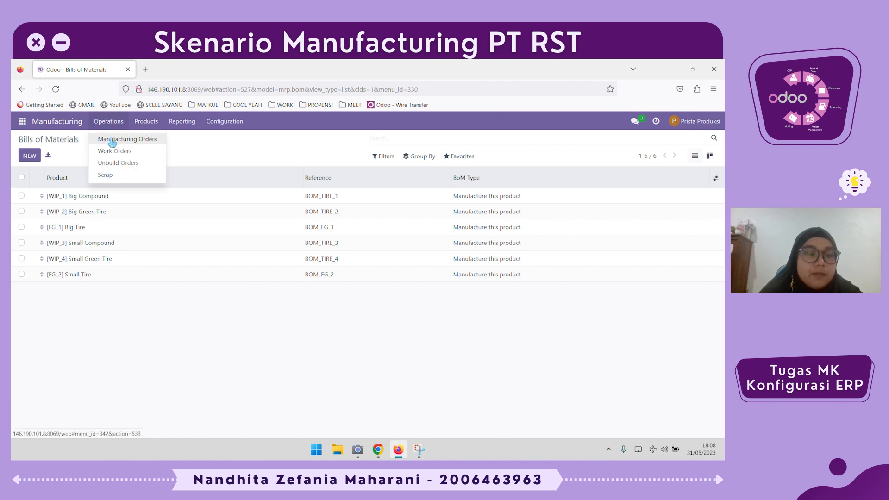
click(112, 140)
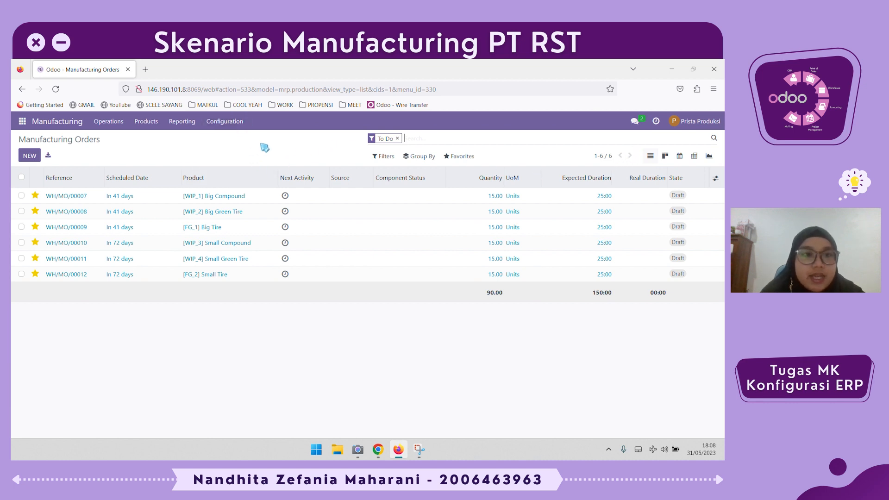
click(230, 121)
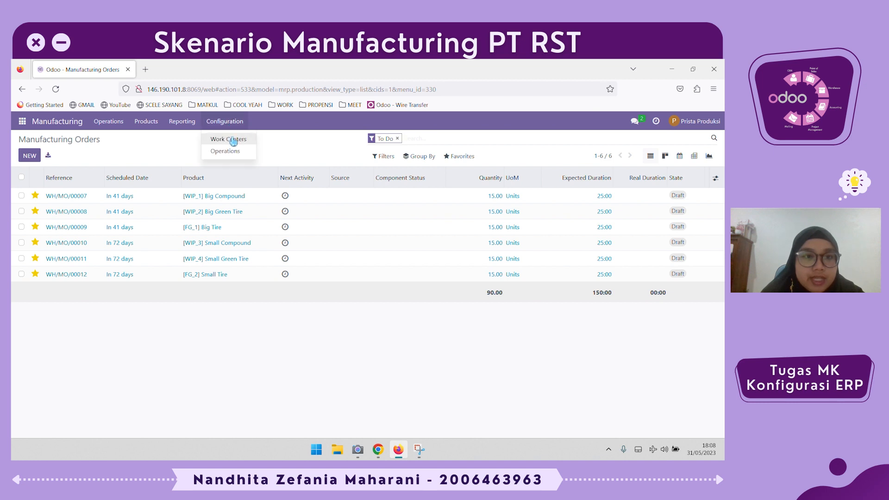
click(232, 141)
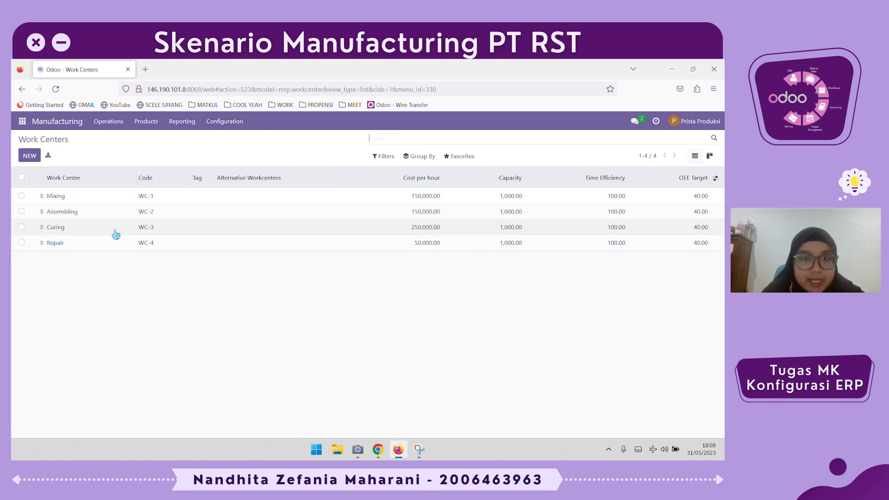
Return to the operations list and then to the bills of materials list
click(217, 123)
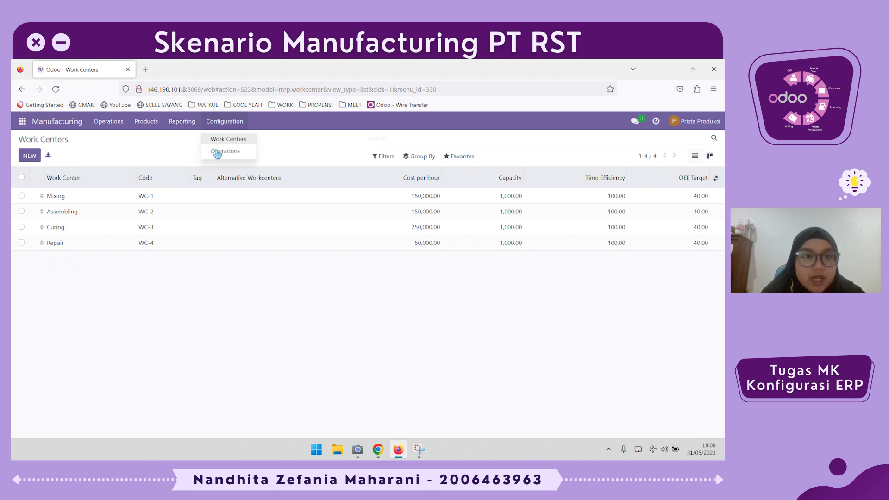
click(218, 152)
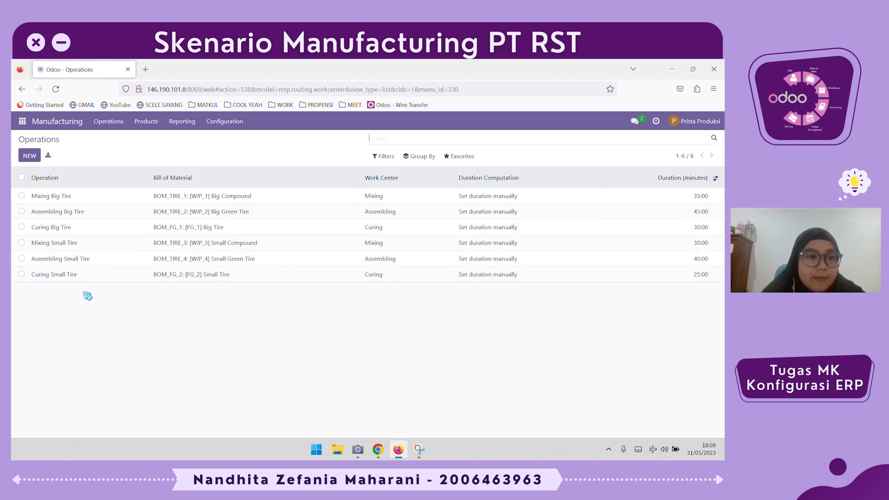
click(108, 121)
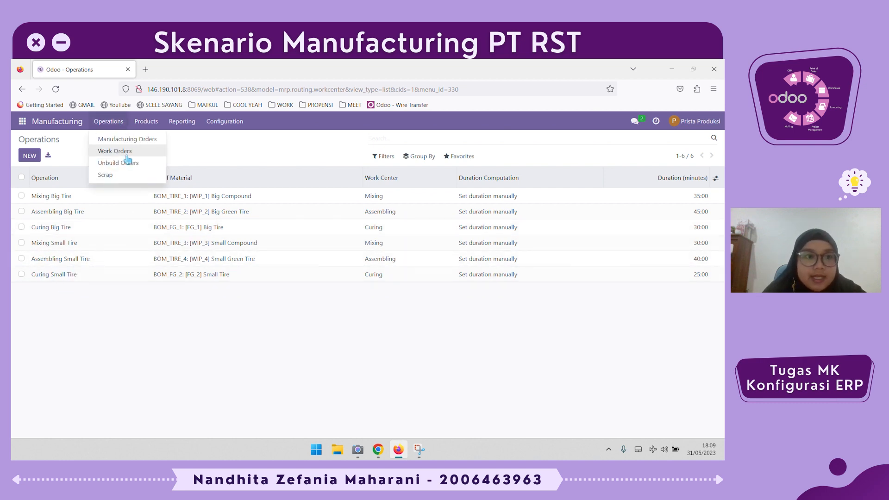
click(146, 121)
click(151, 151)
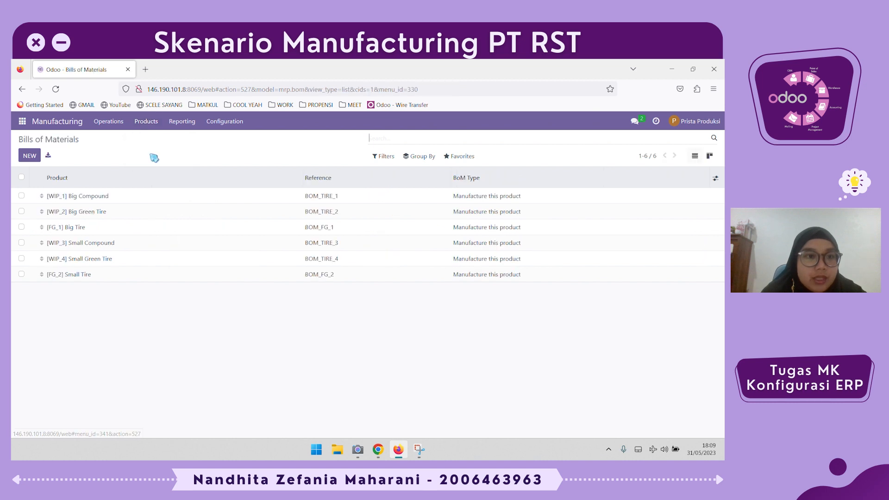
Review the bills of materials for Big Compound, Big Green Tire and Big Tire, then go back to the list
click(148, 196)
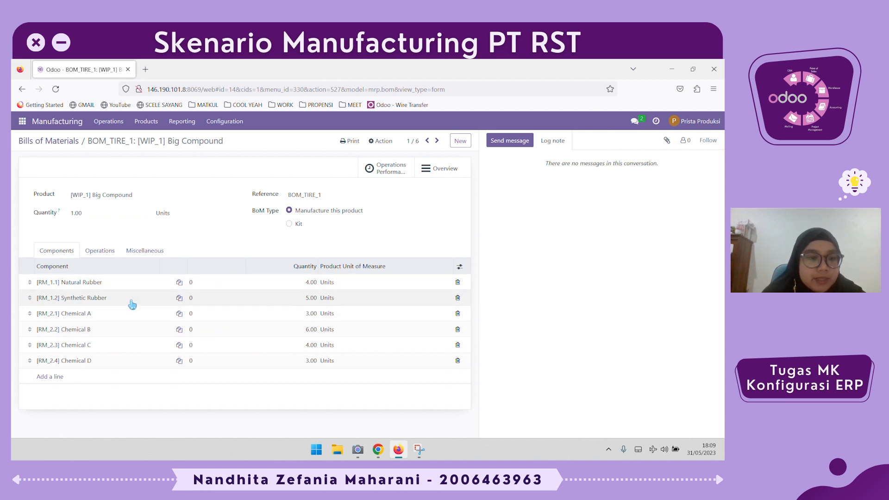
click(437, 140)
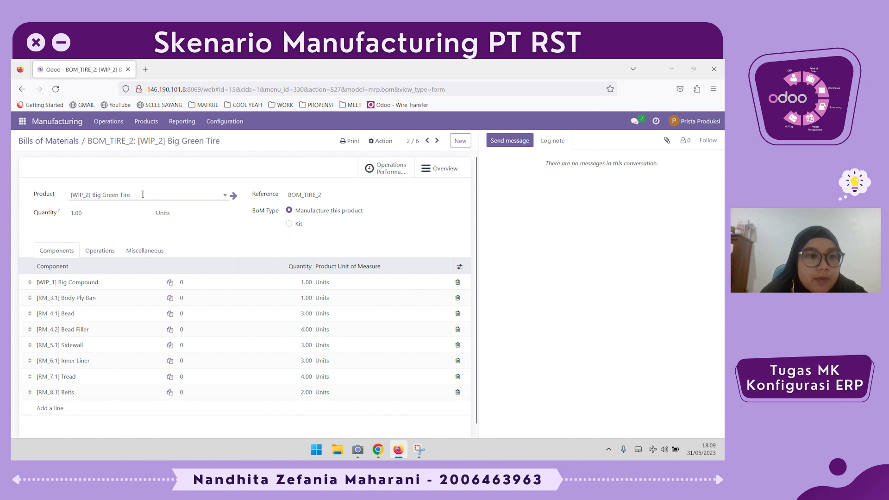
drag(143, 195, 59, 197)
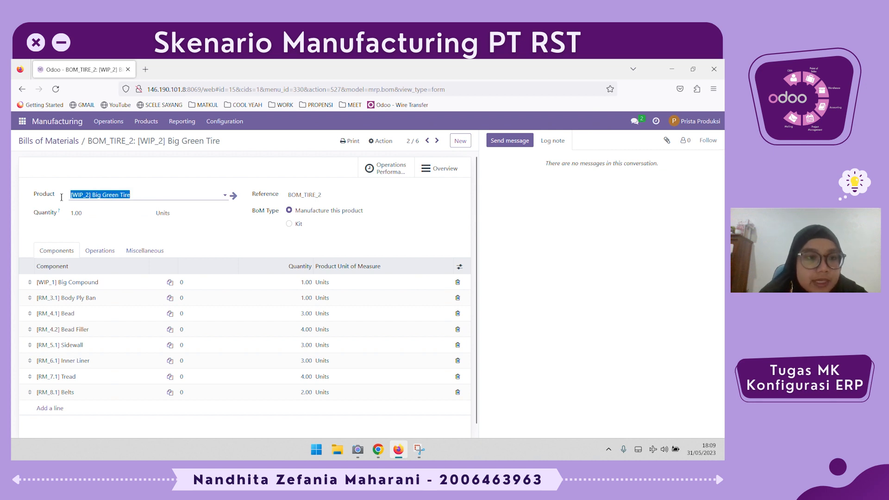
click(29, 250)
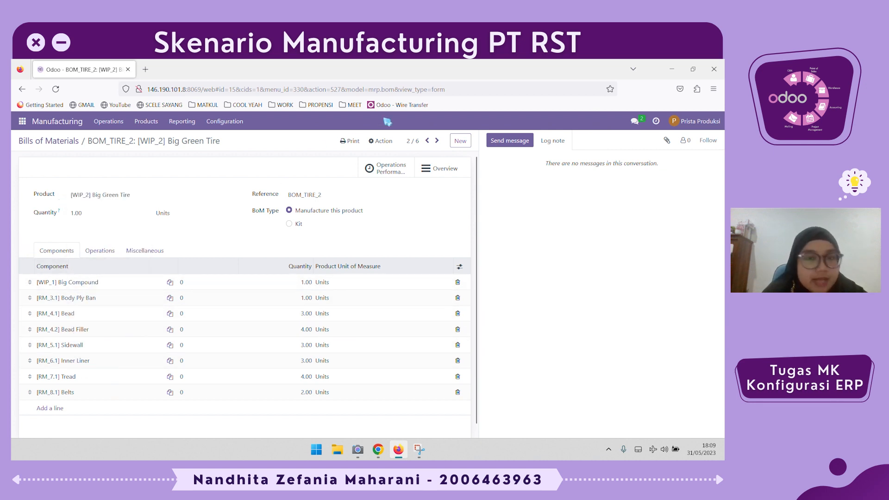
click(438, 141)
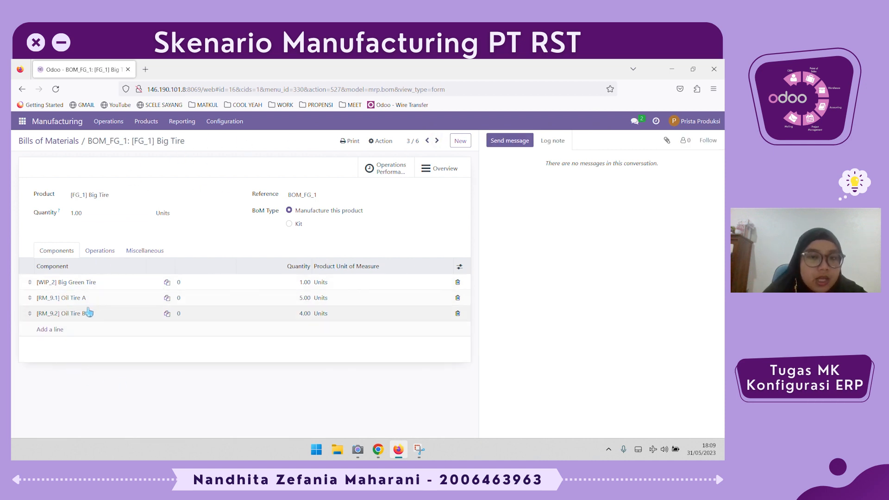
click(74, 141)
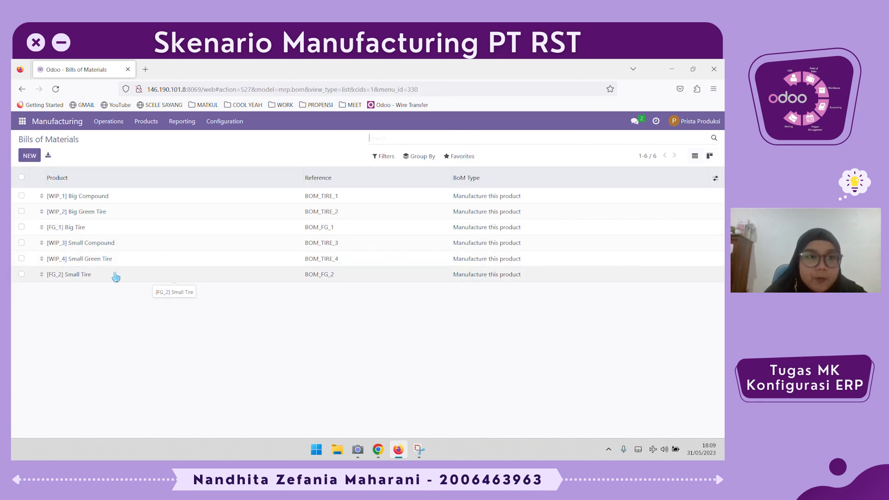
Open manufacturing order WH/MO/00007 and review its components to consume
click(115, 122)
click(119, 140)
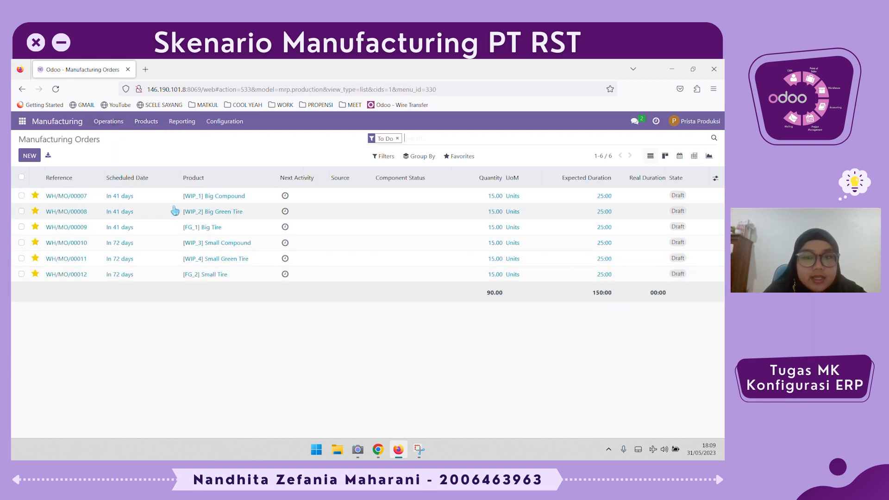
click(227, 198)
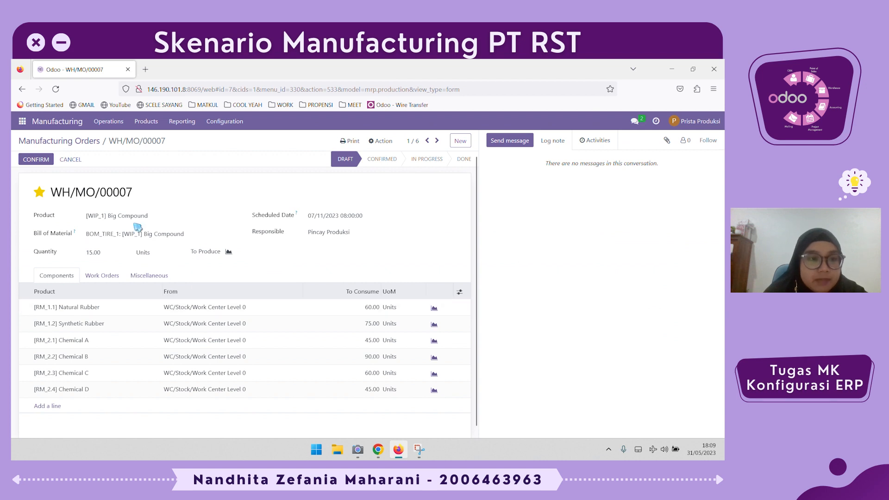
scroll(165, 250, down, 1)
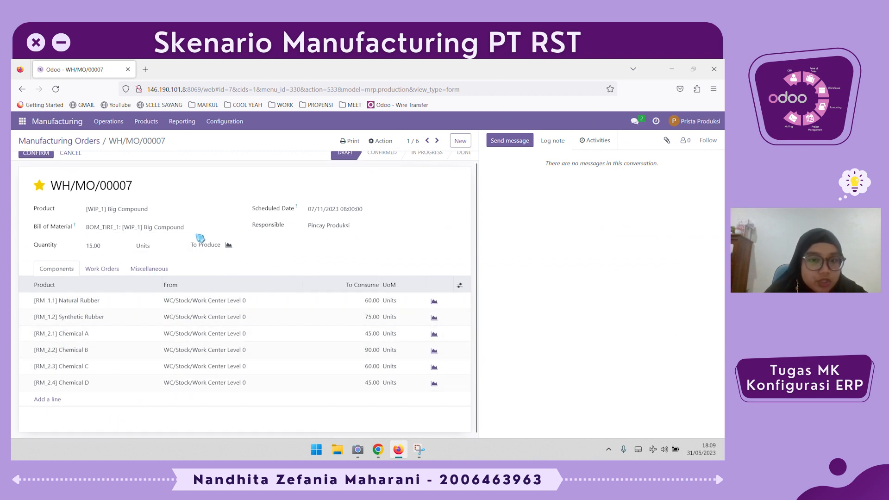
scroll(278, 209, up, 1)
Step through manufacturing orders WH/MO/00008 and WH/MO/00009, then return to the manufacturing orders list
click(436, 142)
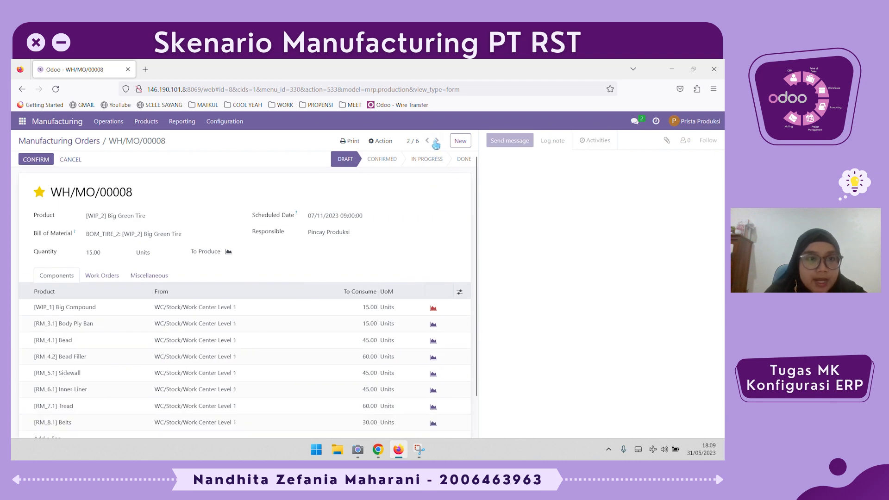
scroll(143, 331, down, 2)
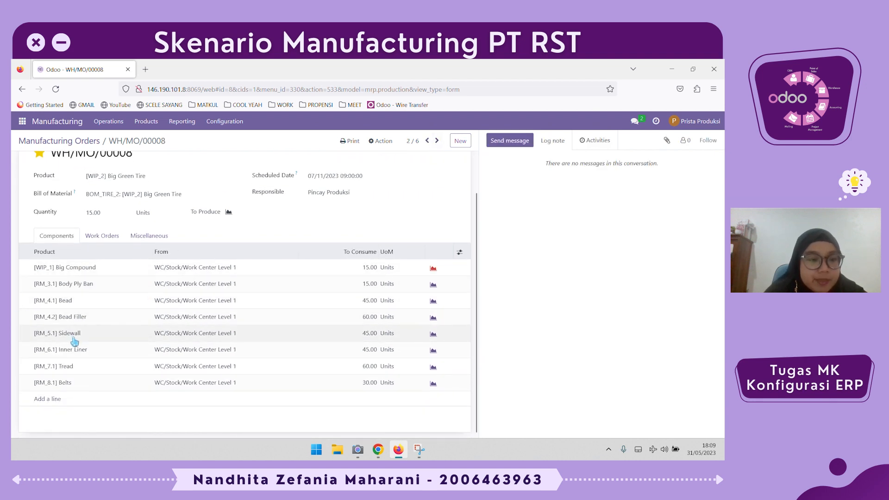
scroll(74, 327, up, 1)
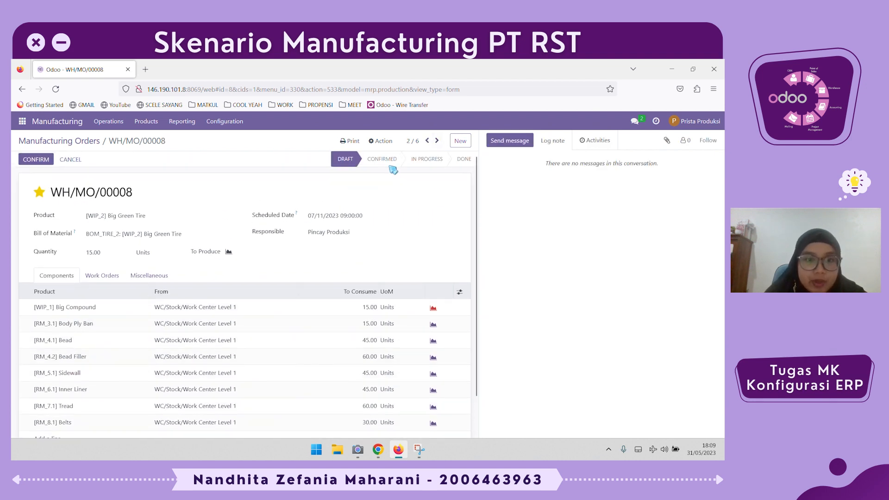
click(437, 142)
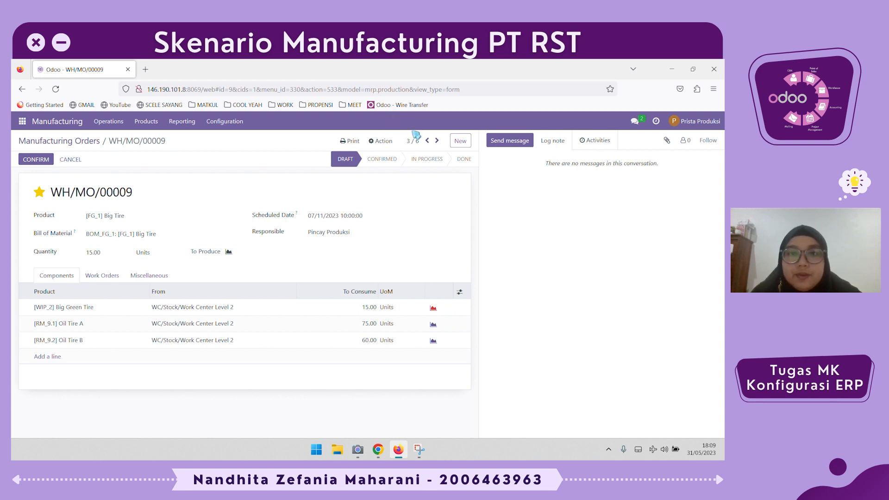
click(427, 141)
click(427, 141)
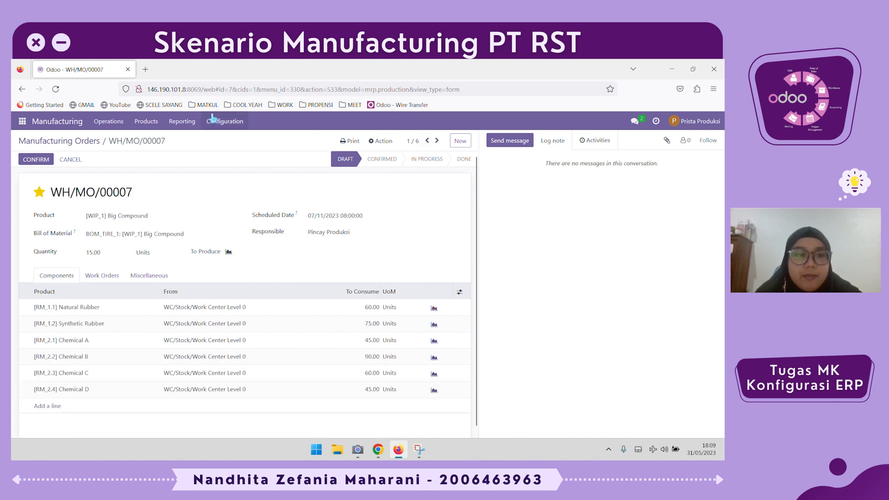
click(77, 140)
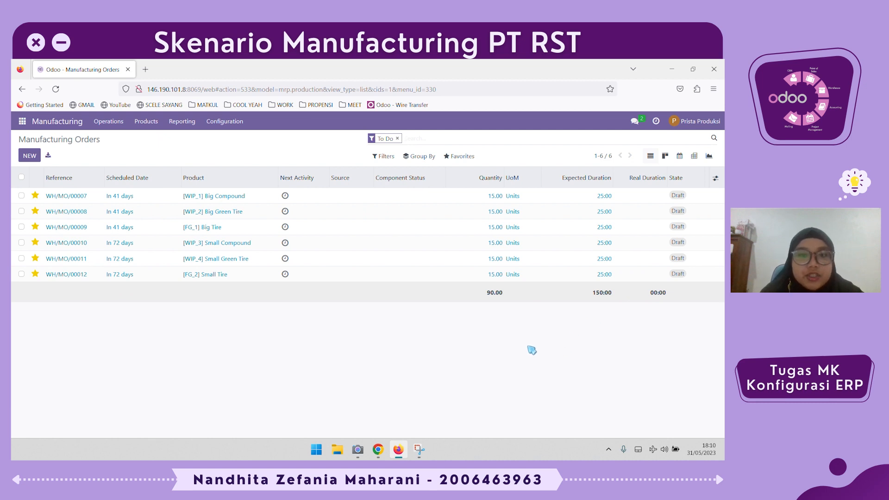
In the Chrome window, open the products catalogue and group the products by Product Category
key(alt+Tab)
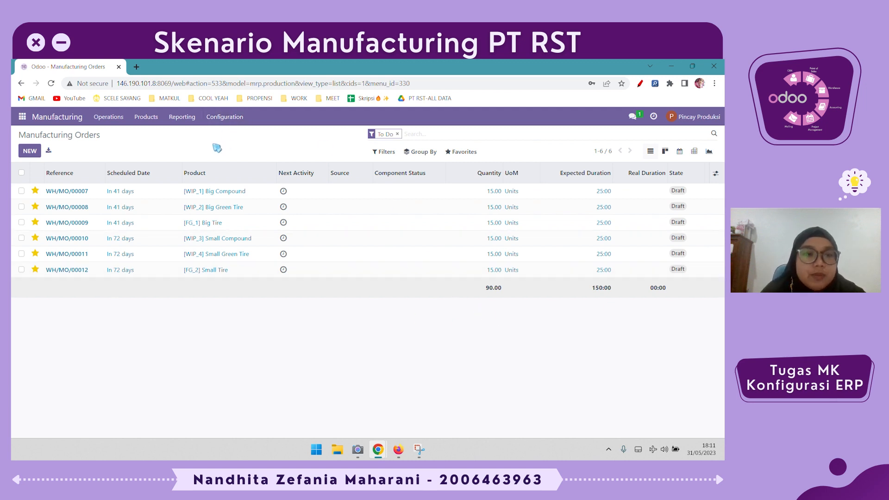
click(146, 117)
click(149, 137)
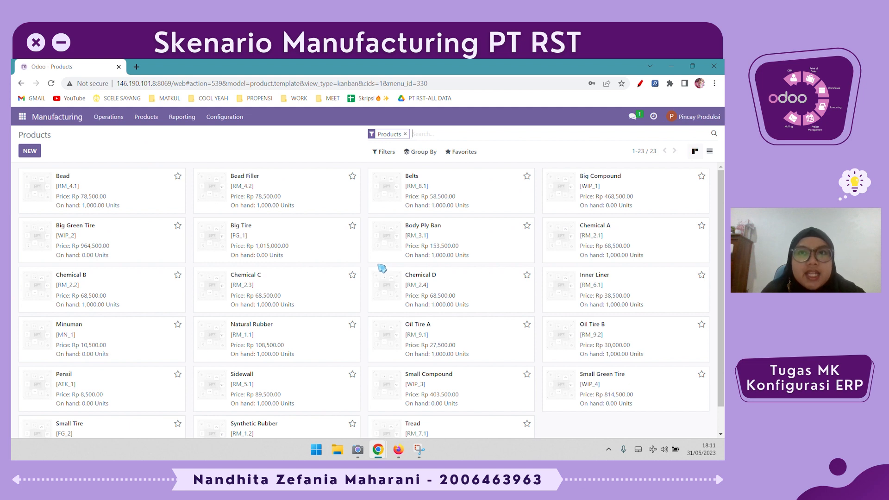
click(426, 155)
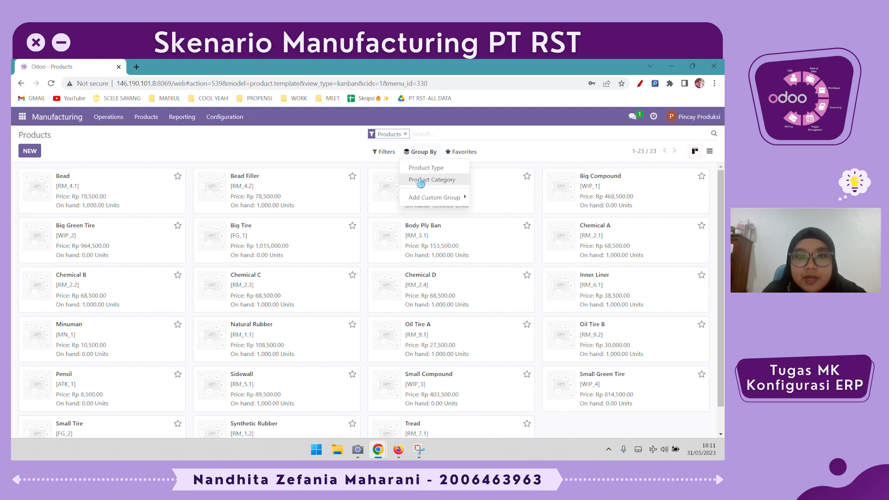
click(420, 182)
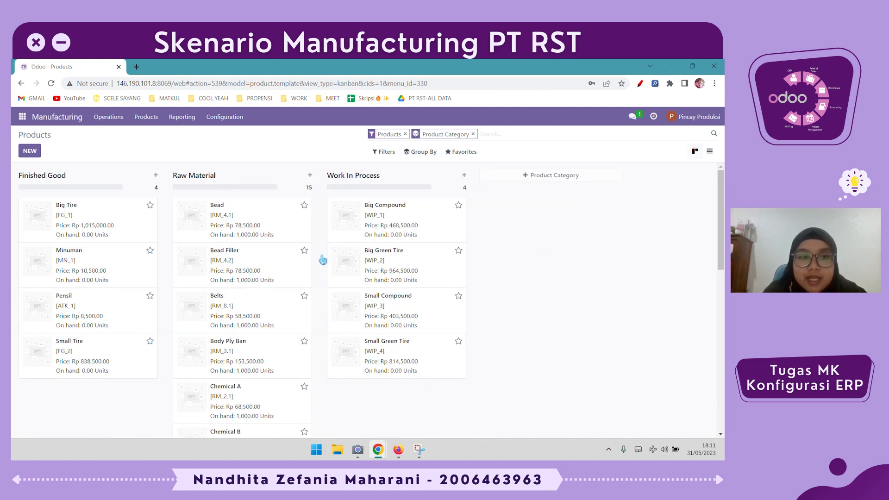
Open manufacturing order WH/MO/00007 from the manufacturing orders list
scroll(283, 297, down, 8)
scroll(283, 297, up, 8)
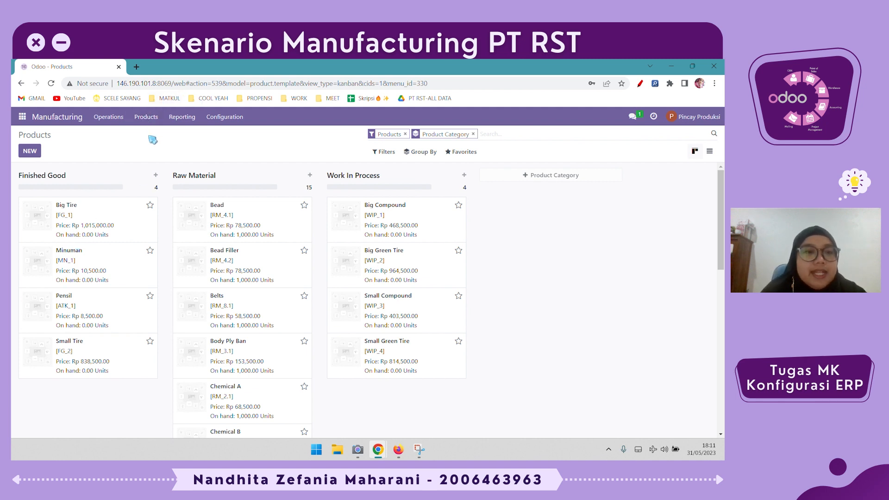
click(106, 116)
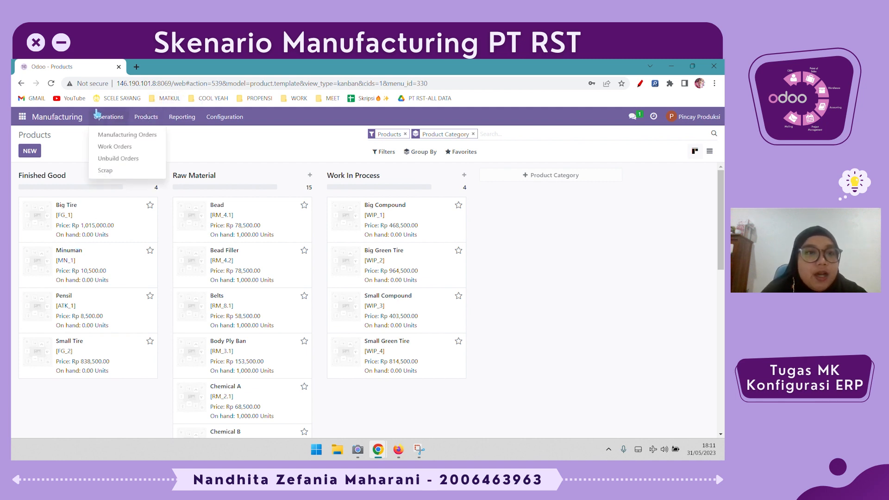
click(124, 140)
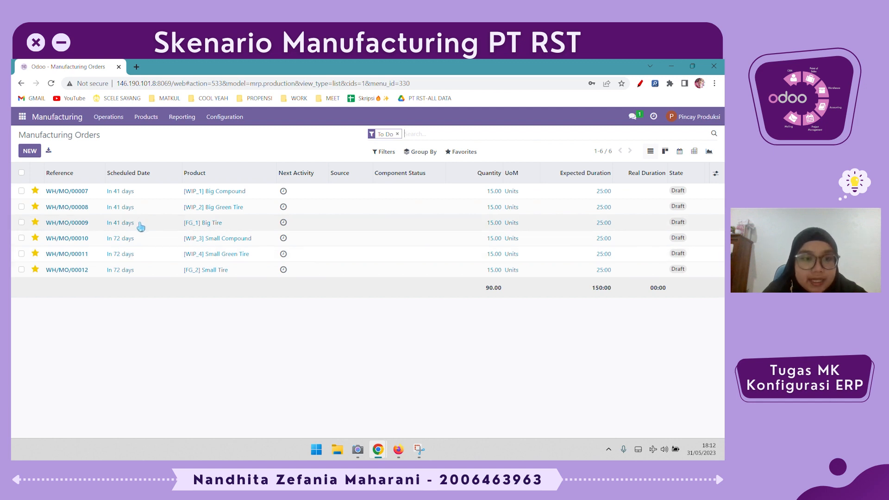
click(147, 194)
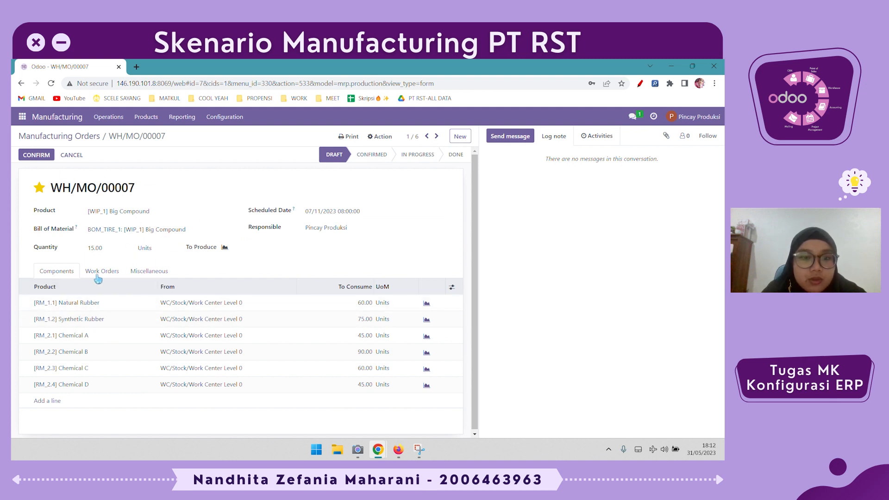
Step forward through orders WH/MO/00008 and WH/MO/00009, then go back to WH/MO/00007
click(437, 137)
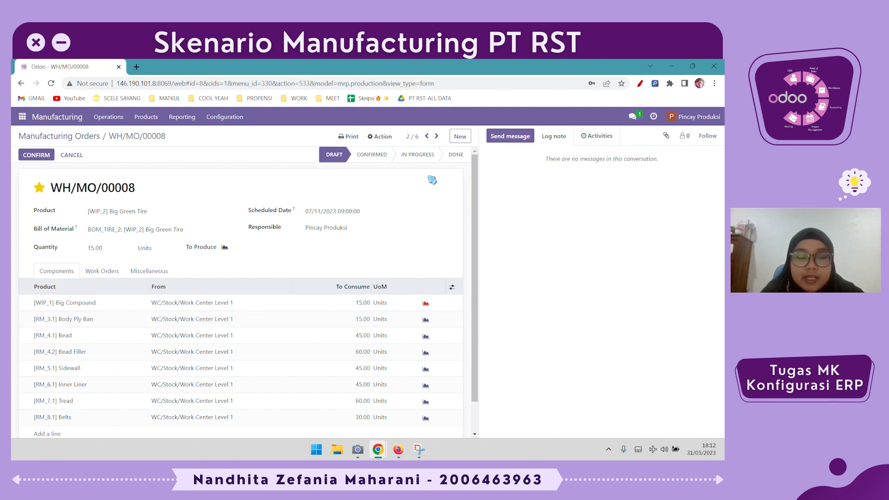
click(436, 136)
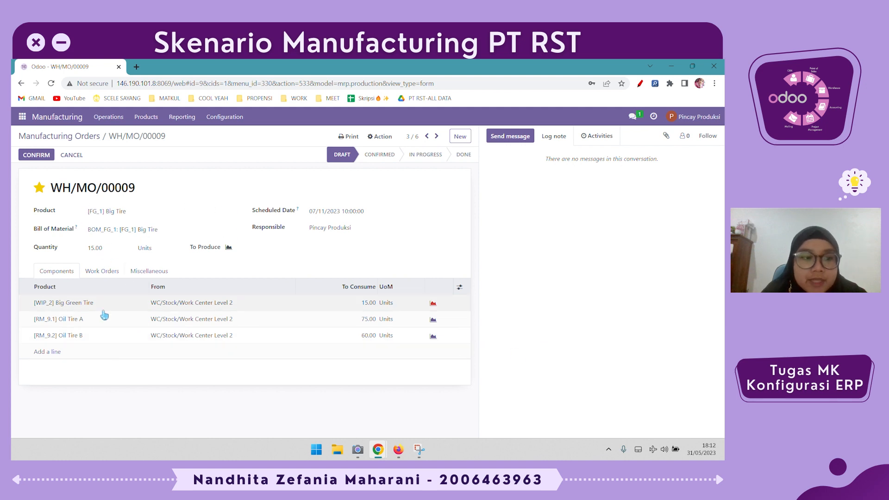
right_click(460, 169)
click(414, 215)
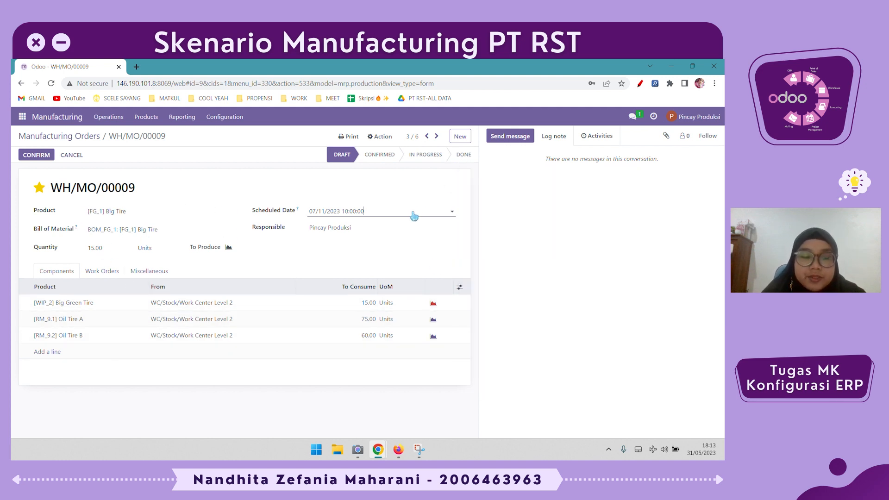
click(427, 136)
click(427, 137)
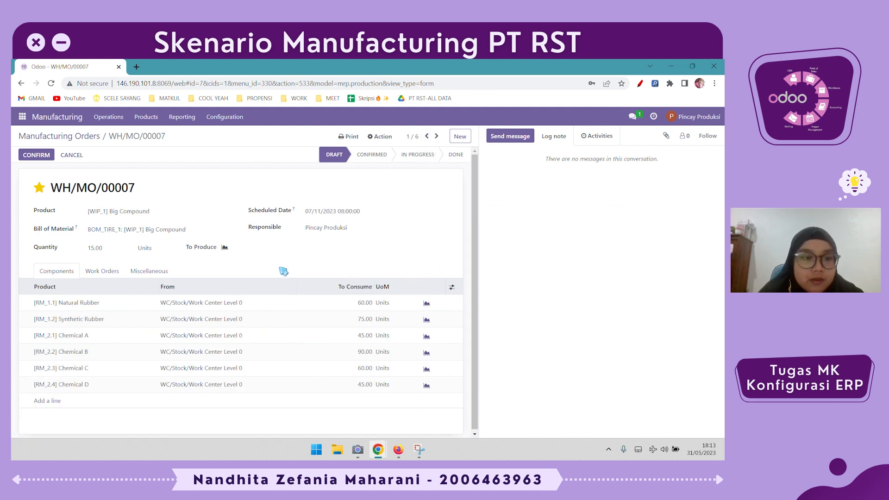
Review the Miscellaneous, Work Orders and Components tabs of WH/MO/00007
click(141, 272)
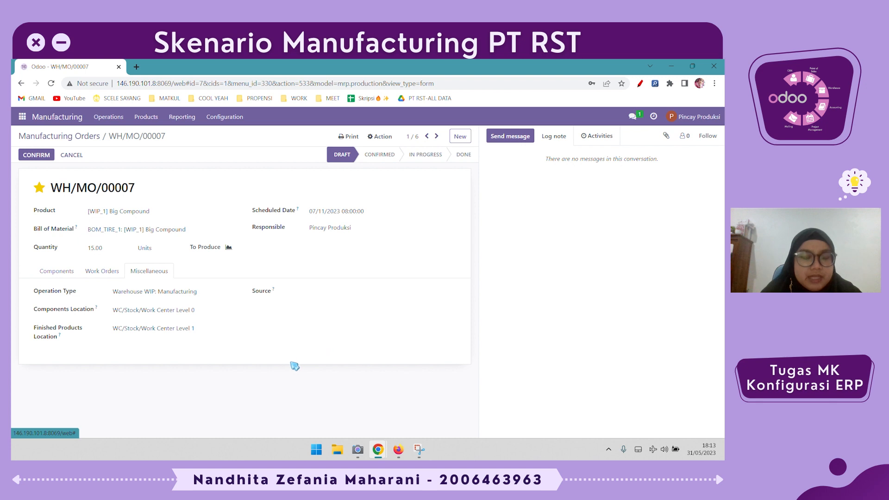
click(110, 274)
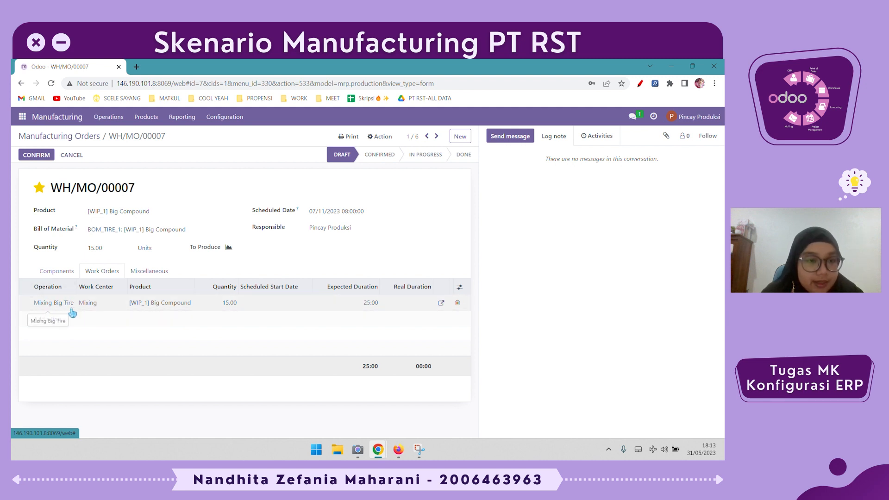
click(53, 272)
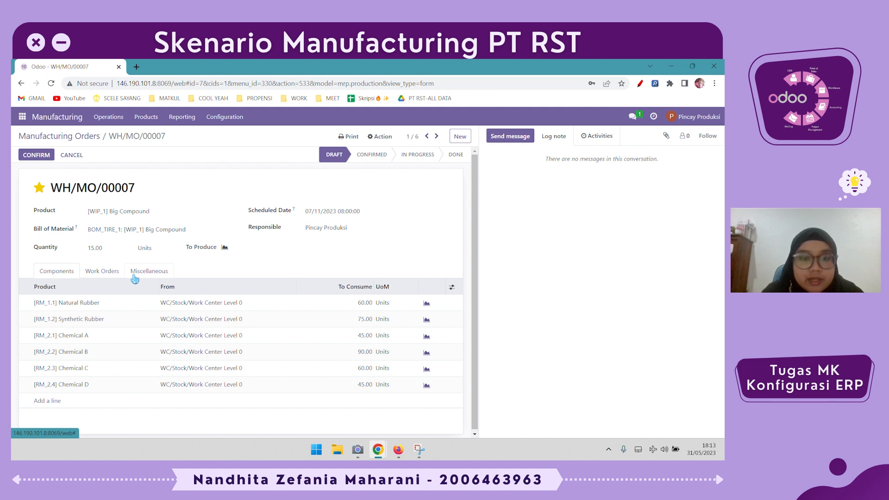
click(108, 277)
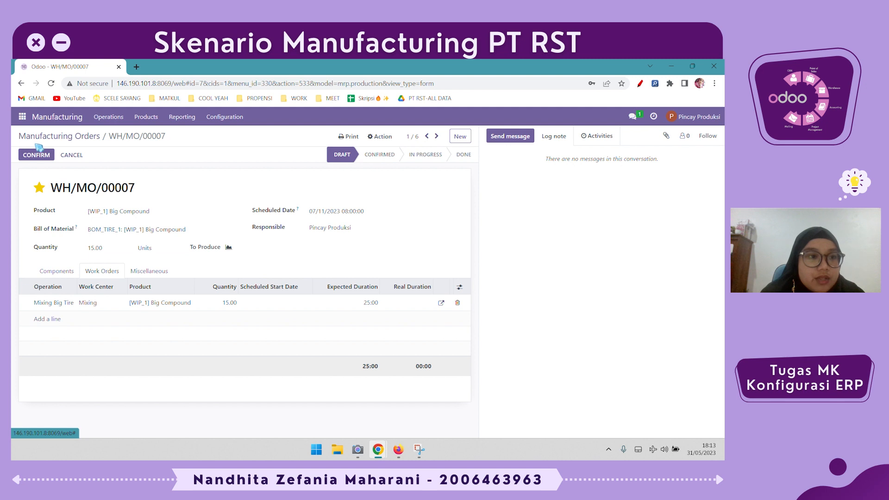
Confirm WH/MO/00007, start and finish its Mixing Big Tire work order, and mark the order as done
click(37, 156)
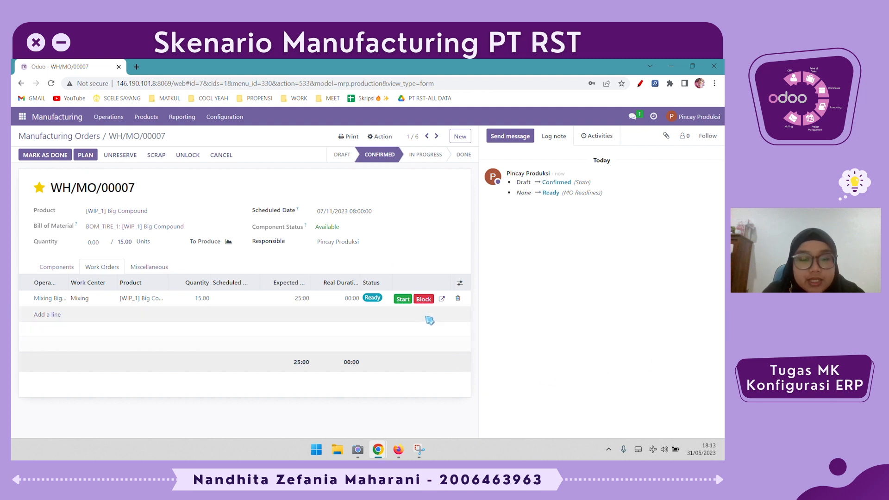
click(402, 300)
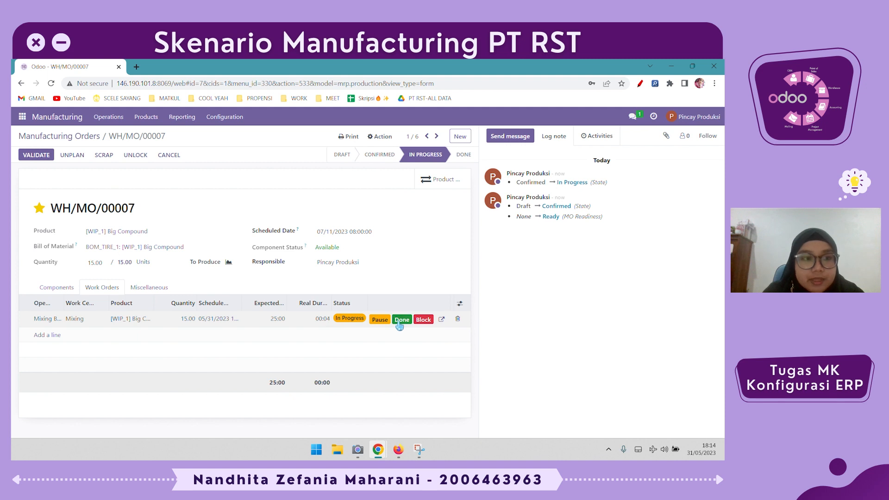
click(400, 320)
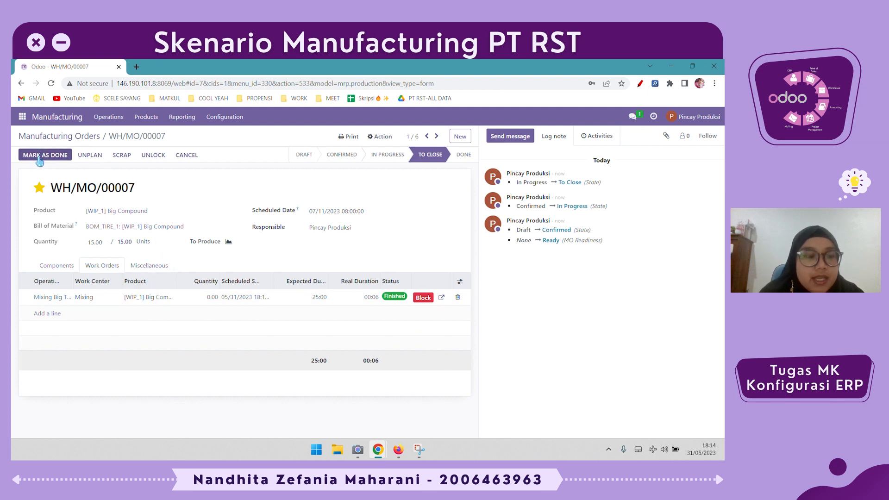
click(38, 158)
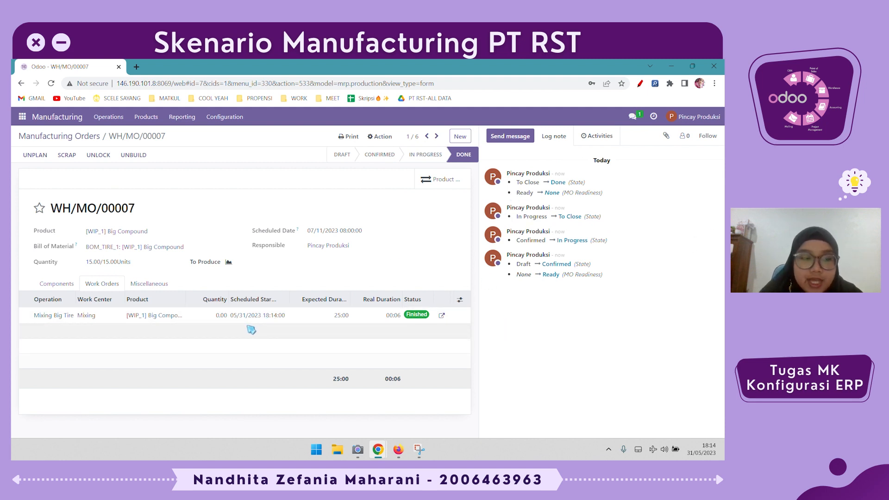
Return to the products catalogue and group the products by Product Category
drag(86, 263, 155, 270)
click(143, 269)
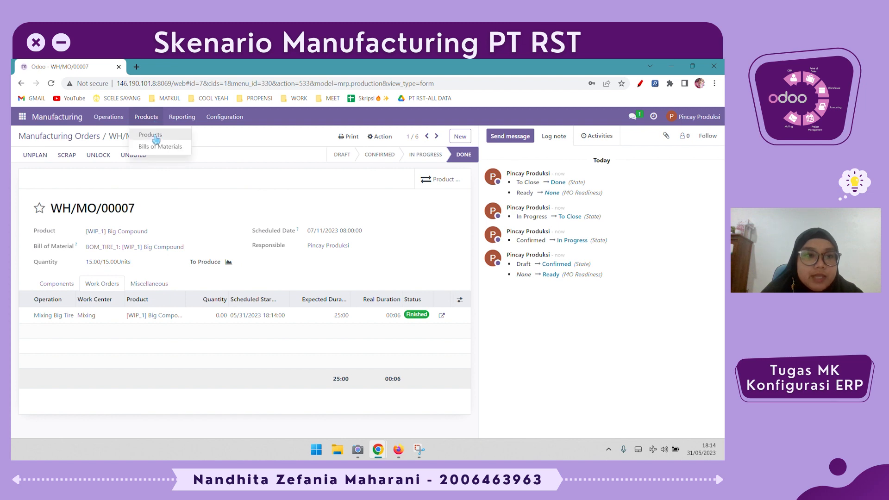
click(156, 139)
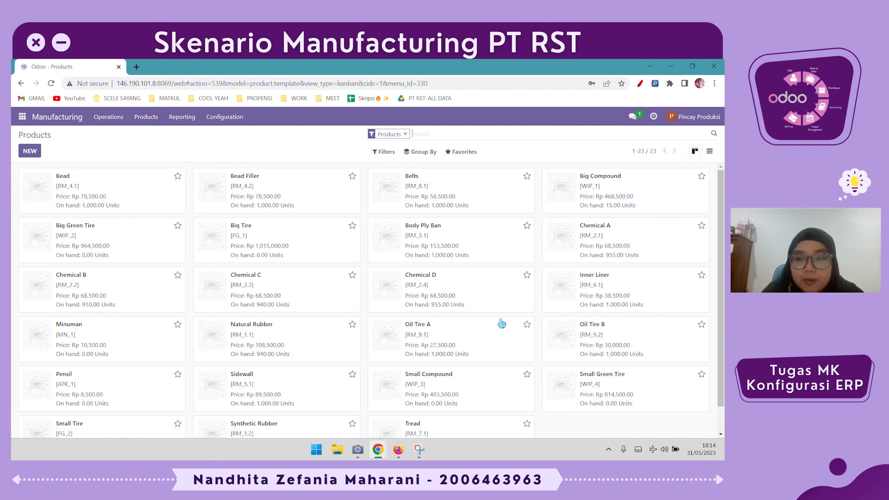
click(427, 153)
click(430, 181)
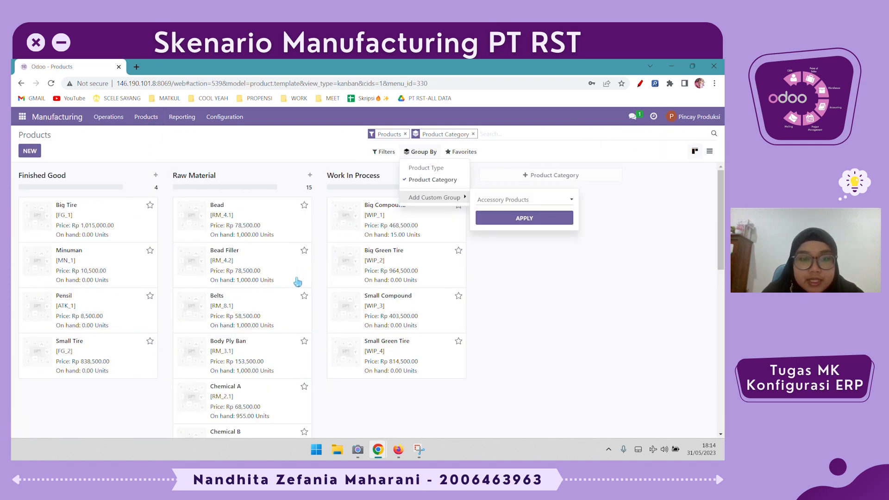
click(561, 341)
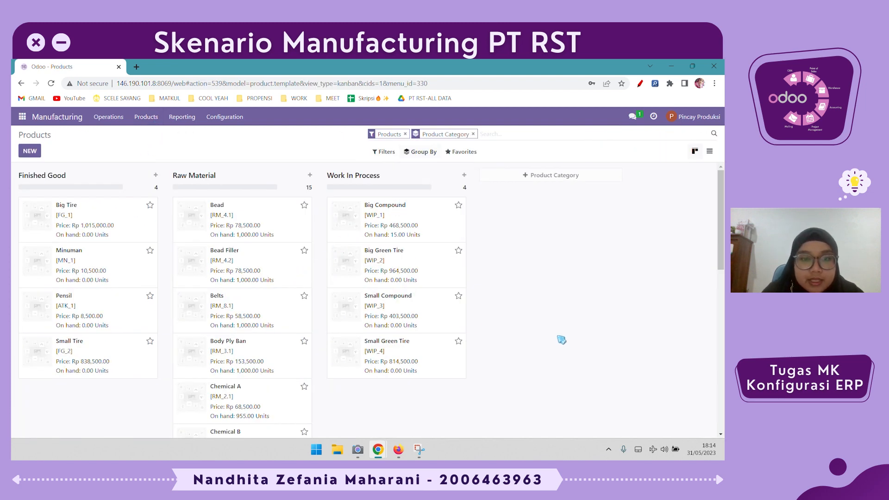
Open the Big Compound product and review its moves history, then return to the product form
click(424, 219)
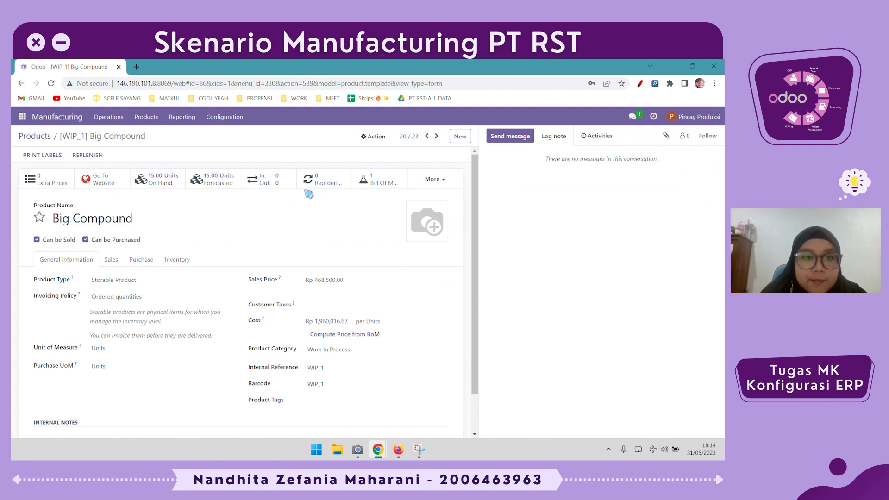
click(274, 187)
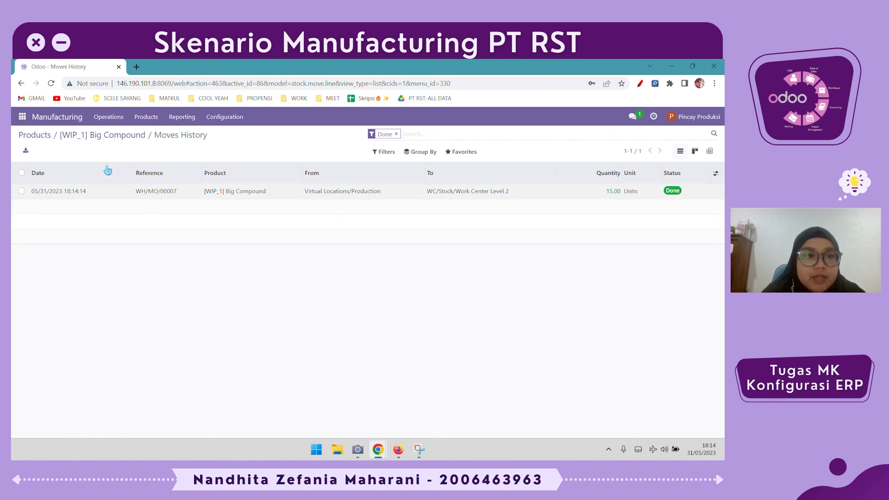
click(113, 135)
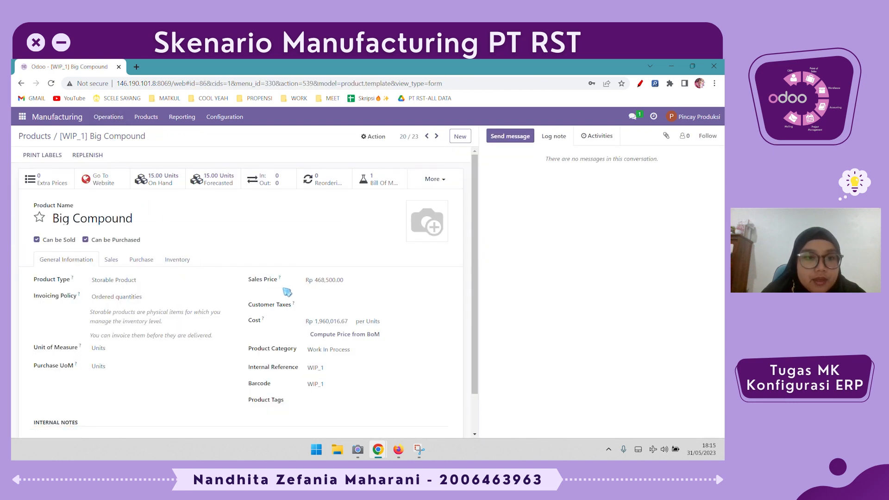
In Big Compound's inventory routes, deselect RWBGT -> WCL2 and select RWBC -> WCL1
scroll(287, 292, down, 1)
scroll(141, 338, up, 2)
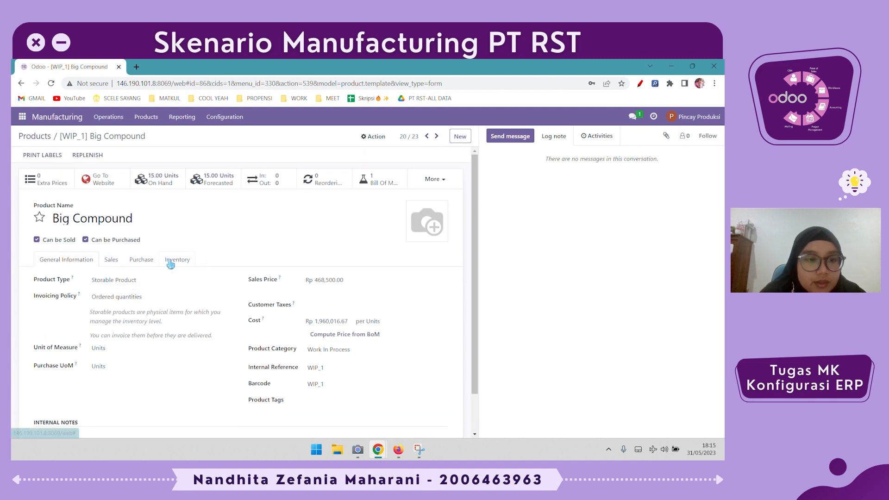
click(170, 260)
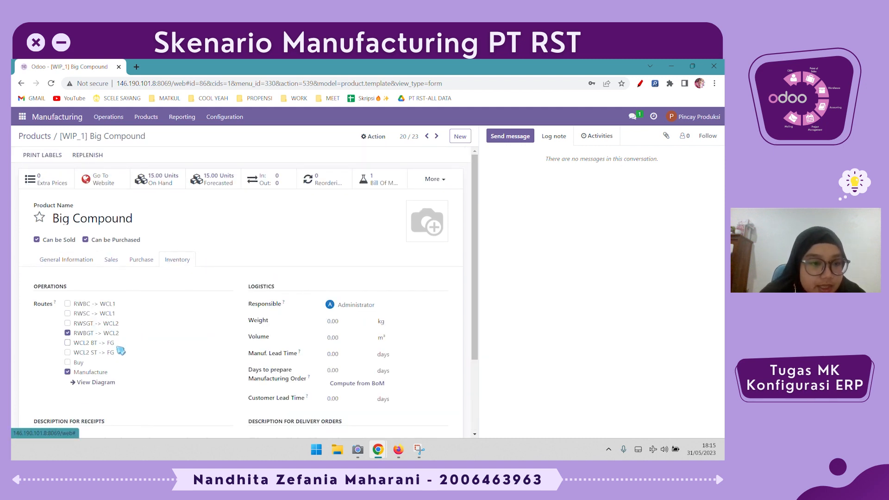
click(87, 334)
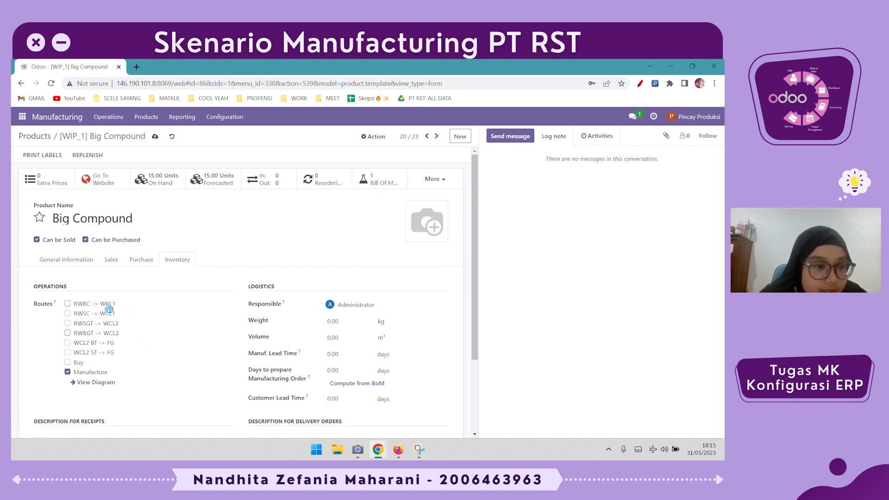
click(87, 306)
View Big Compound's route diagram, then go back to the products list
click(96, 383)
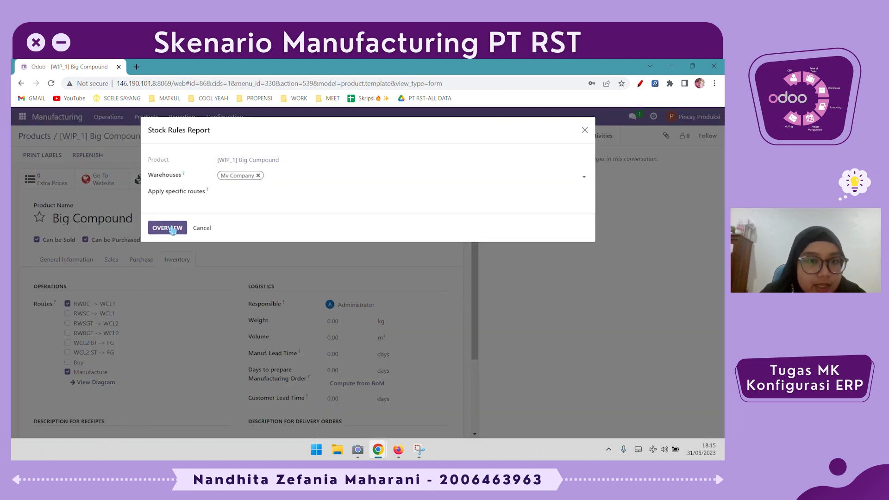
click(168, 228)
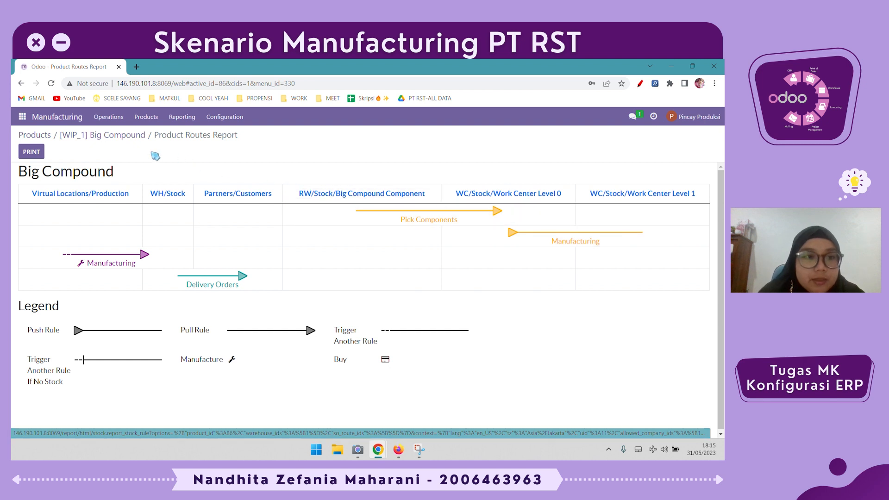
click(34, 136)
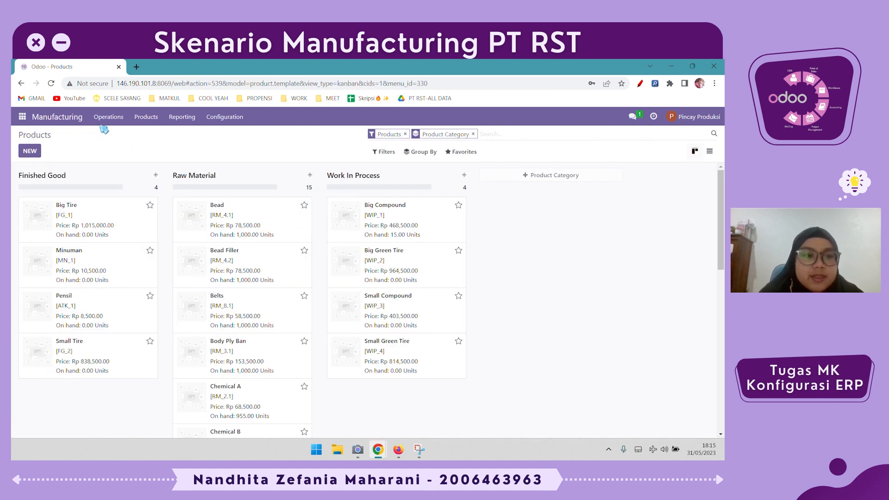
Open manufacturing order WH/MO/00008 from the manufacturing orders list
click(102, 122)
click(107, 133)
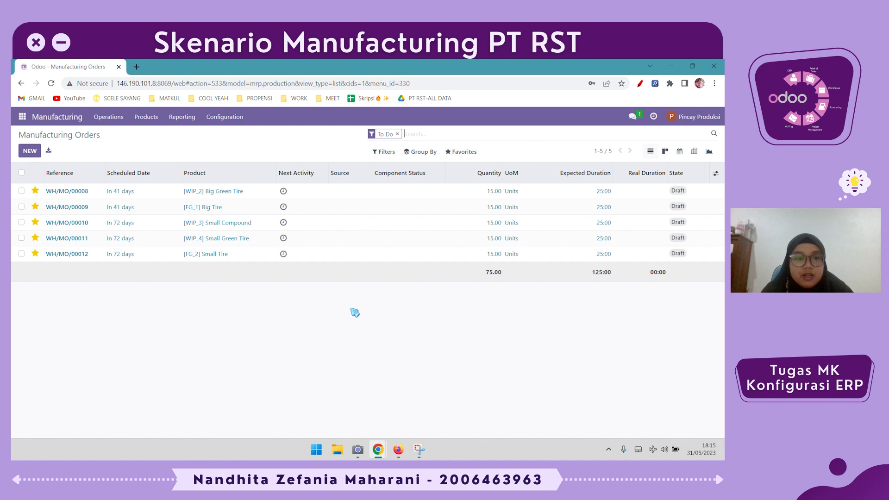
click(319, 200)
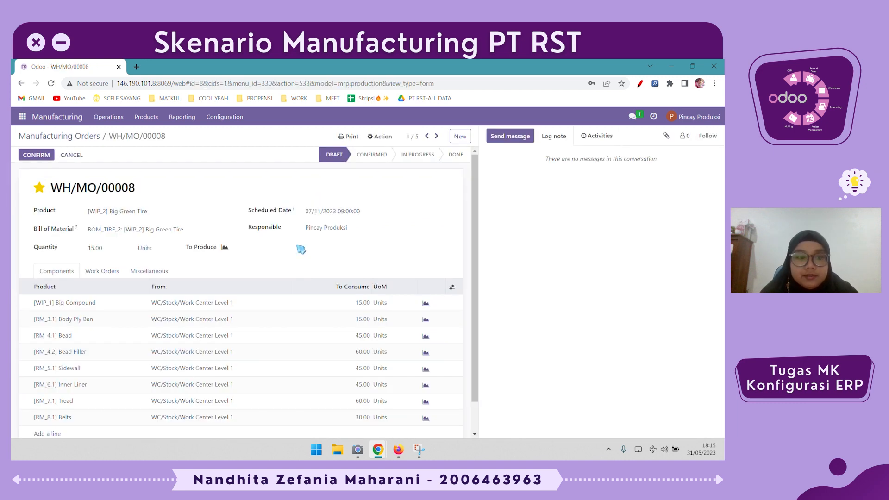
Review the Work Orders, Miscellaneous and Components tabs of WH/MO/00008
scroll(272, 324, down, 1)
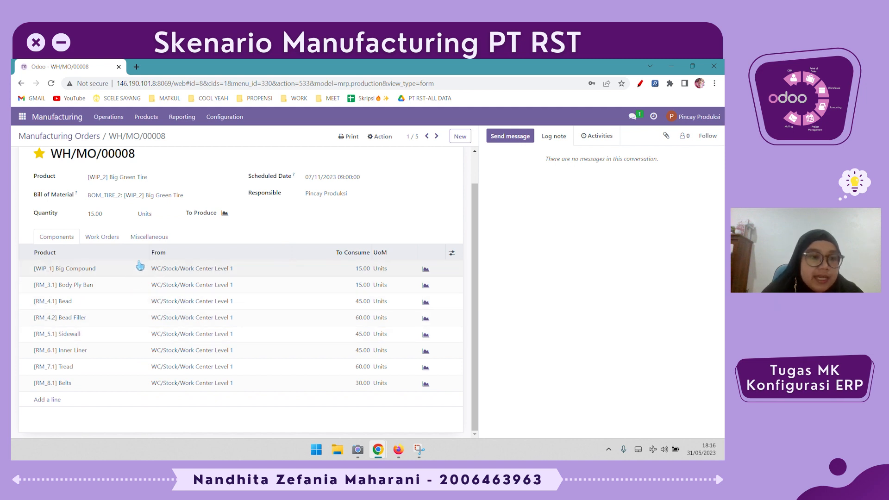
click(114, 238)
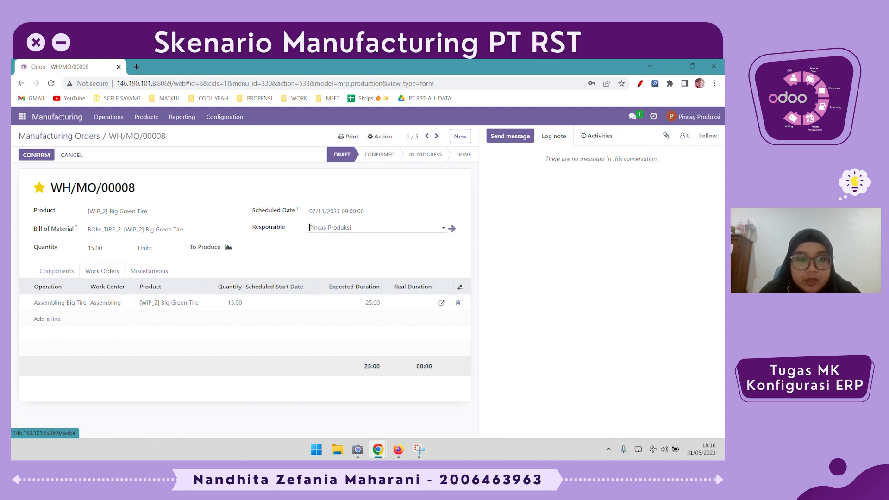
click(153, 273)
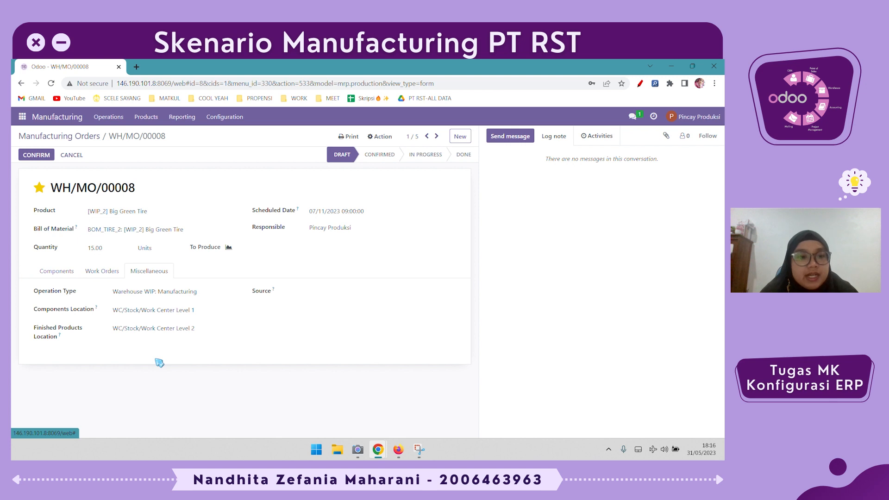
click(71, 272)
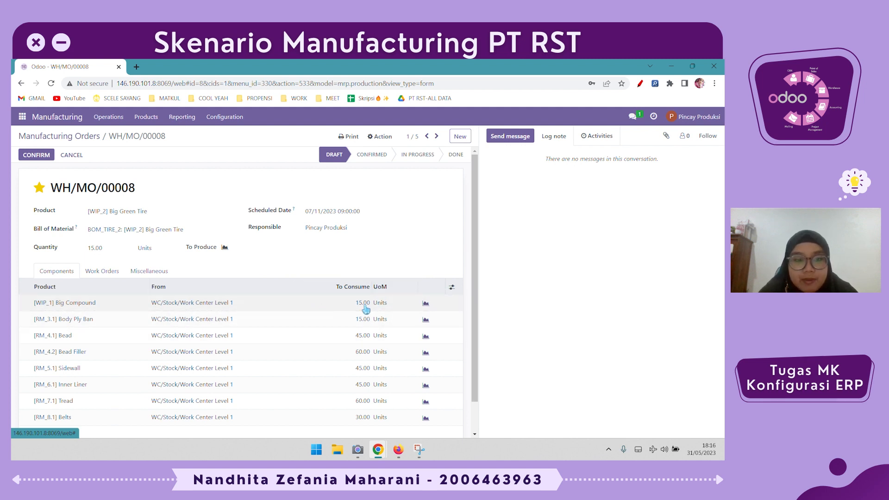
Confirm manufacturing order WH/MO/00008 after checking its Miscellaneous and Work Orders tabs
click(164, 275)
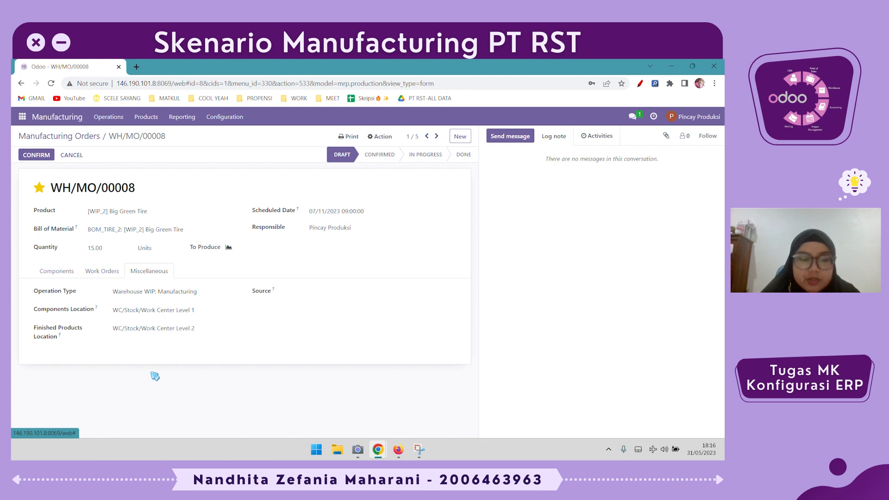
click(103, 273)
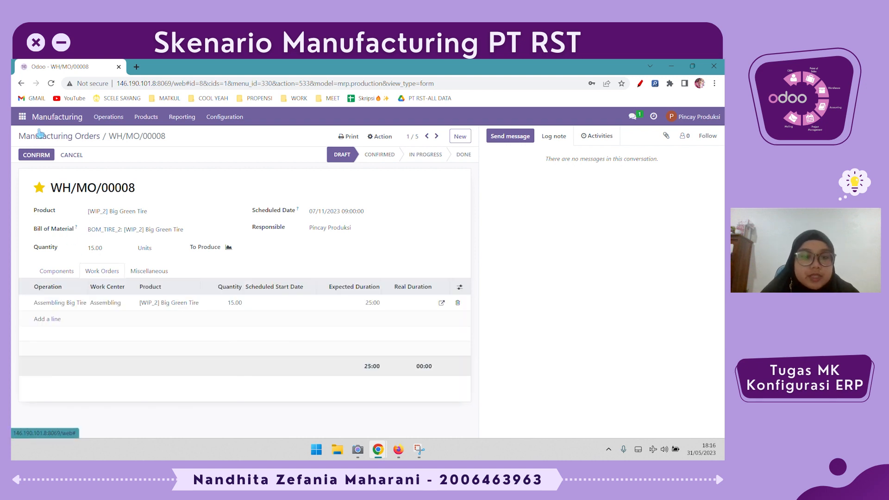
click(37, 155)
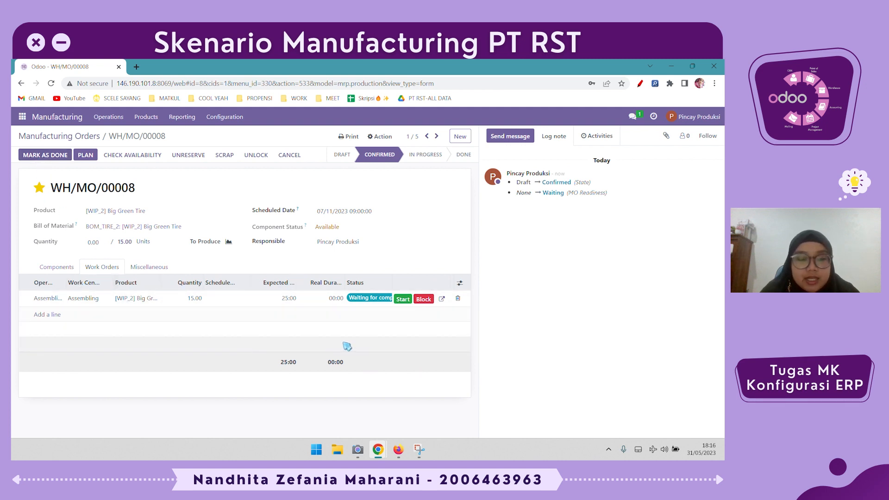
Start and finish the Assembling work order, then mark WH/MO/00008 as done
click(408, 303)
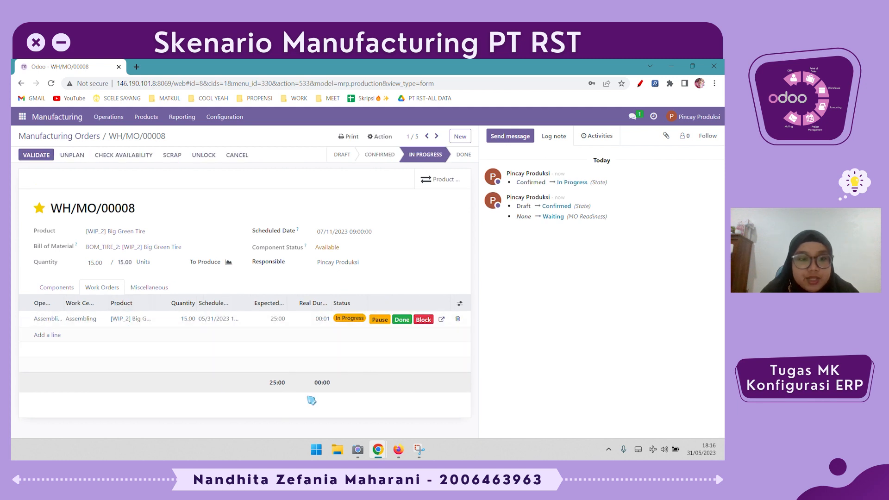
click(401, 320)
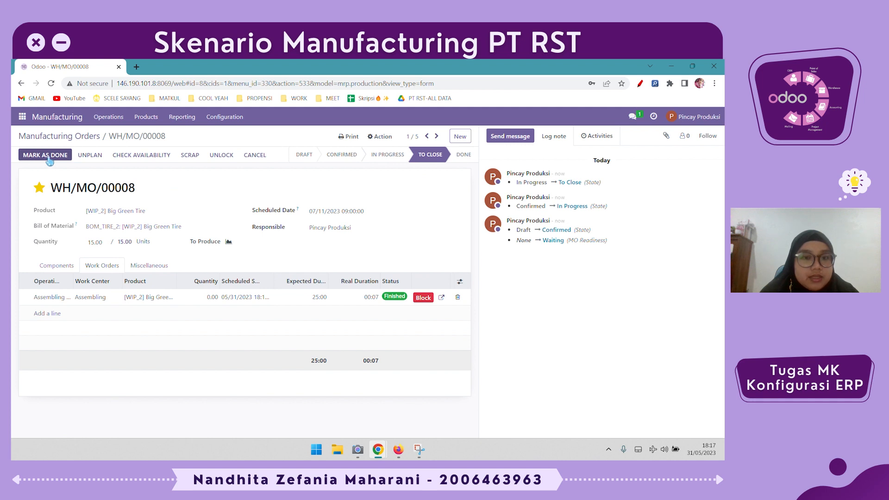
click(45, 156)
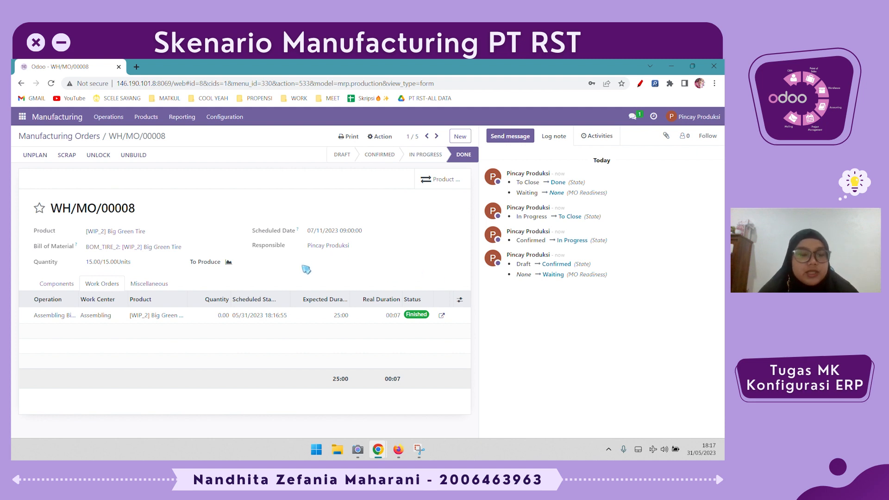
Open the Big Green Tire product from the products list and review its moves history
drag(86, 261, 169, 262)
click(168, 262)
click(154, 119)
click(155, 138)
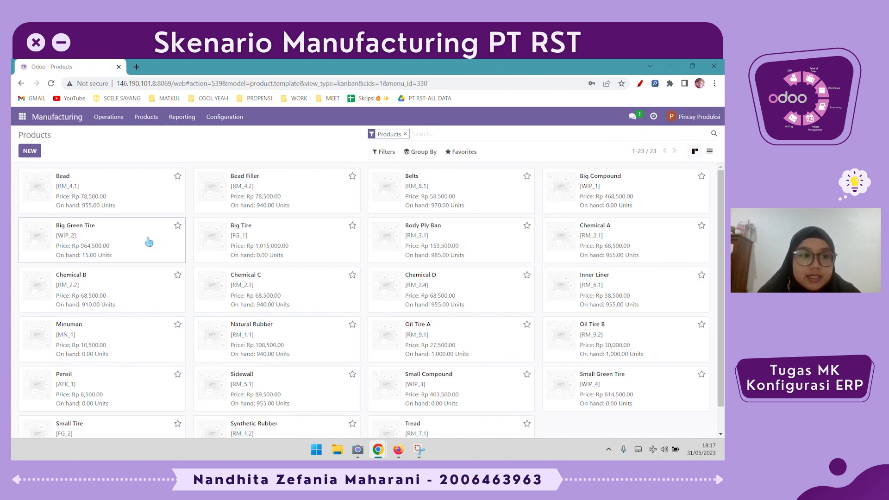
click(150, 241)
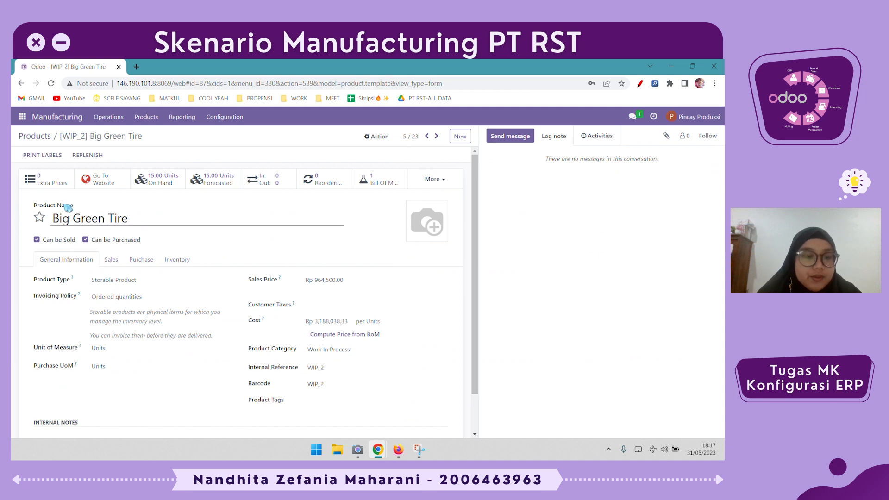
click(257, 181)
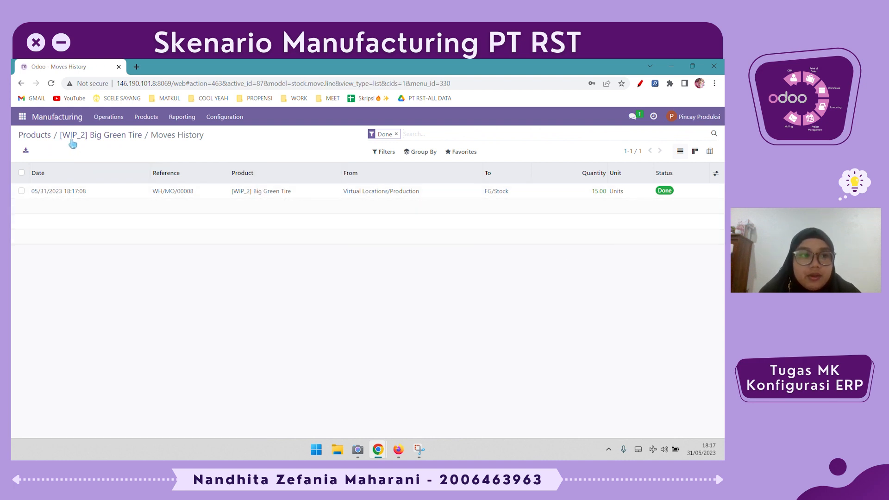
click(134, 140)
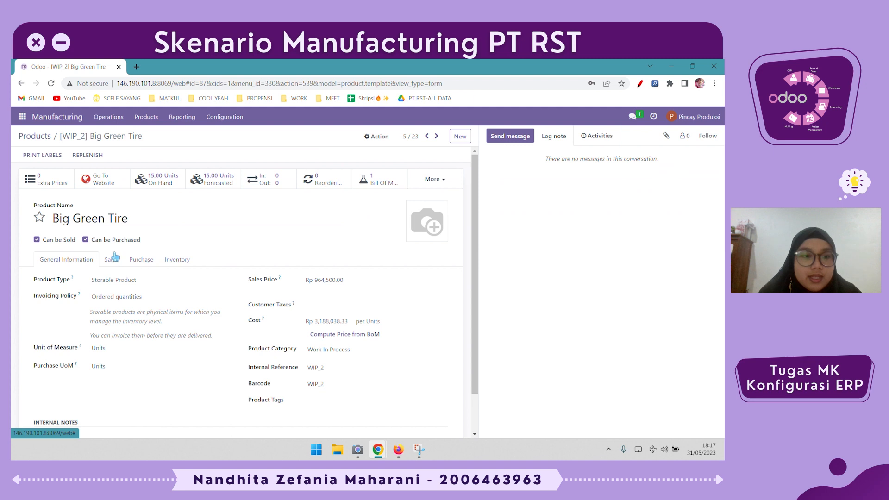
In Big Green Tire's inventory routes, select RWBGT -> WCL2
click(177, 260)
click(100, 345)
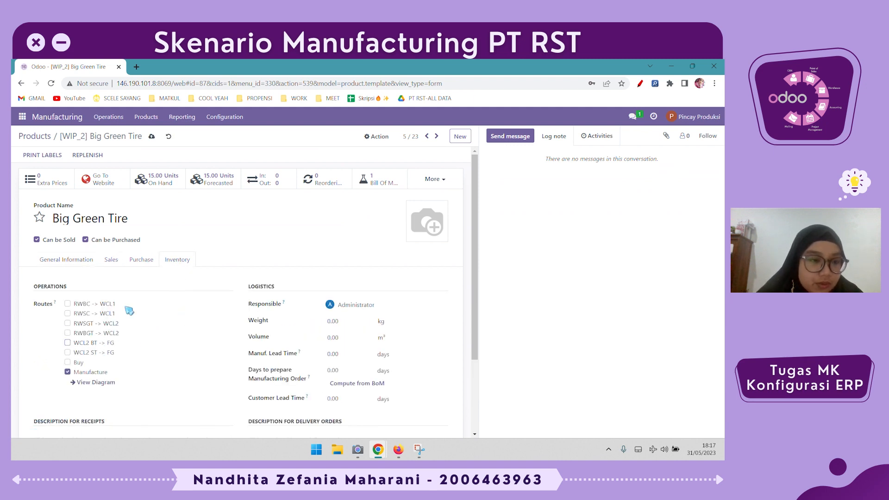
click(90, 334)
View Big Green Tire's route diagram overview for My Company, then return to the product
click(108, 384)
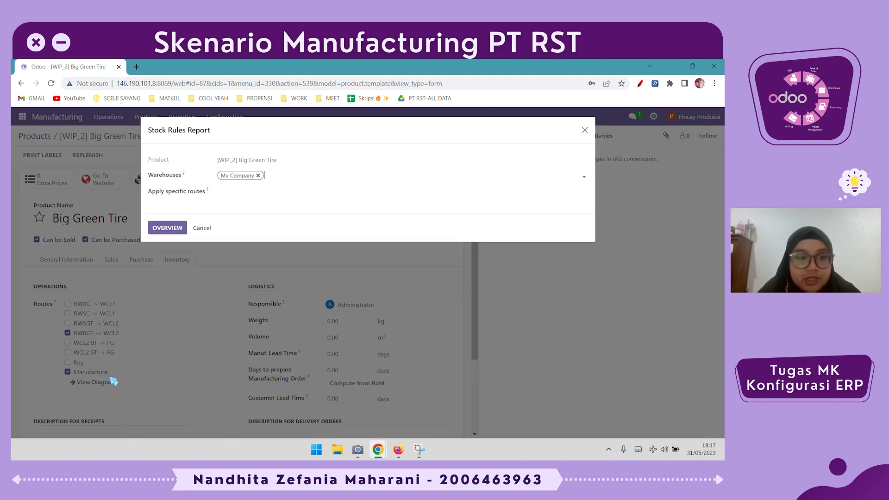
click(172, 231)
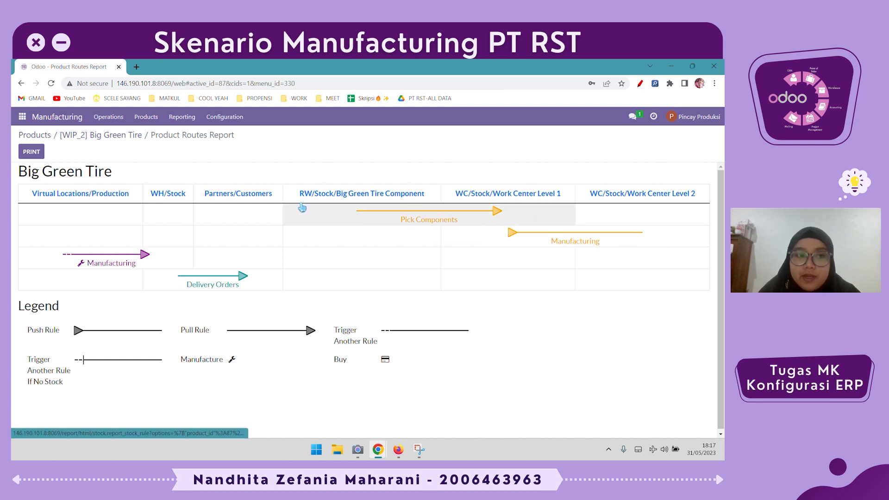
click(92, 137)
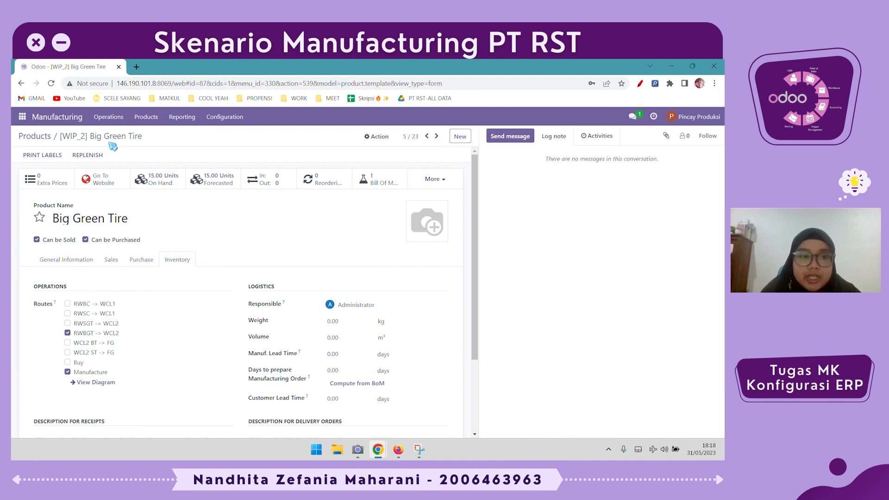
Open manufacturing order WH/MO/00009 for Big Tire from the manufacturing orders list
click(115, 117)
click(120, 137)
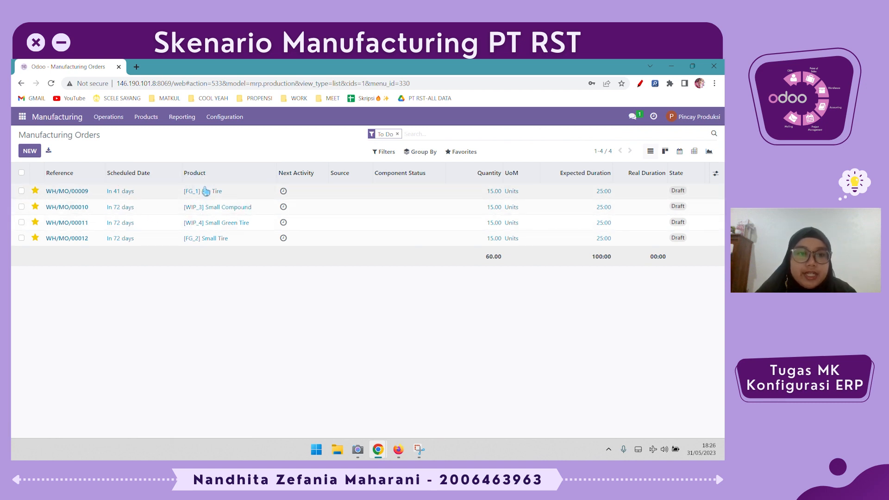
click(240, 192)
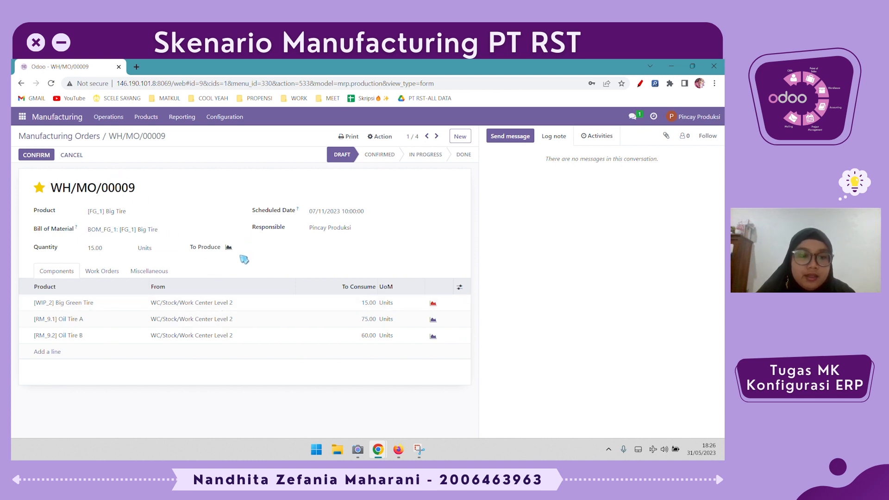
Go to the Big Green Tire product and review its moves history again
click(135, 113)
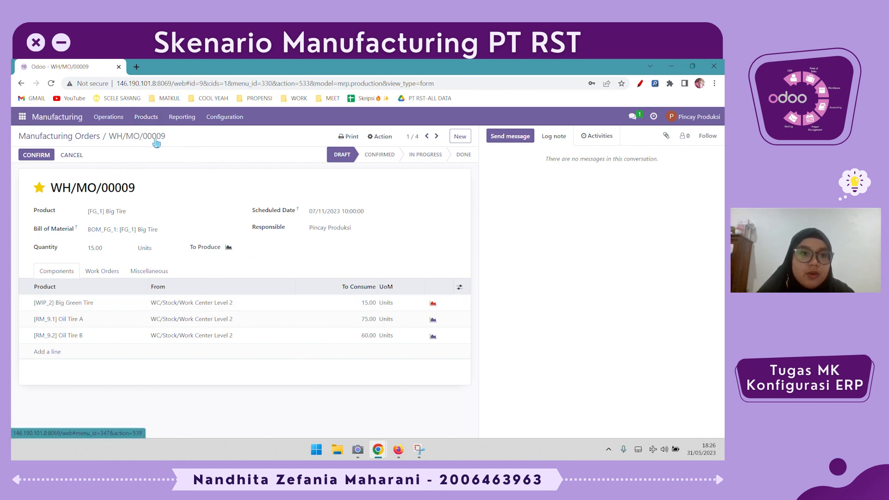
click(155, 139)
click(154, 258)
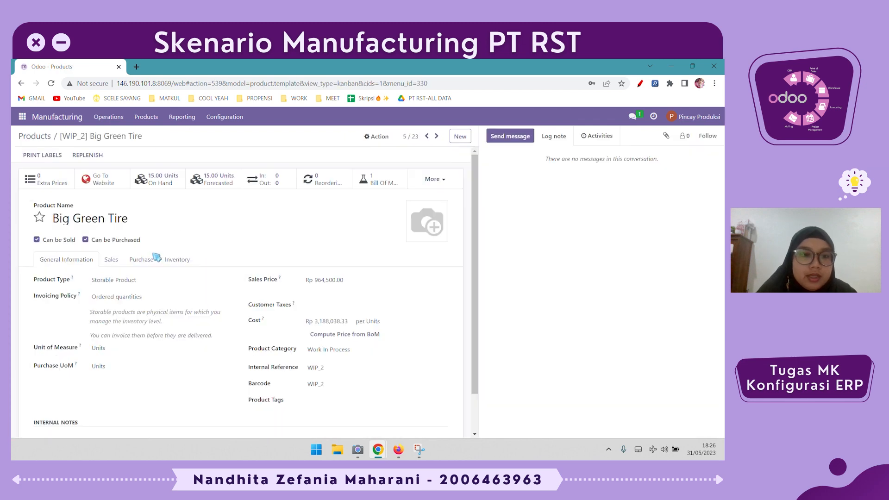
click(263, 185)
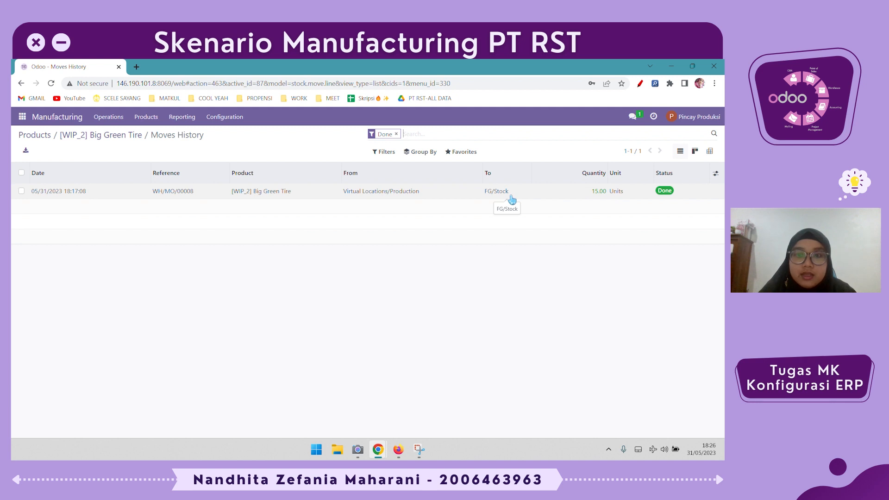
click(112, 136)
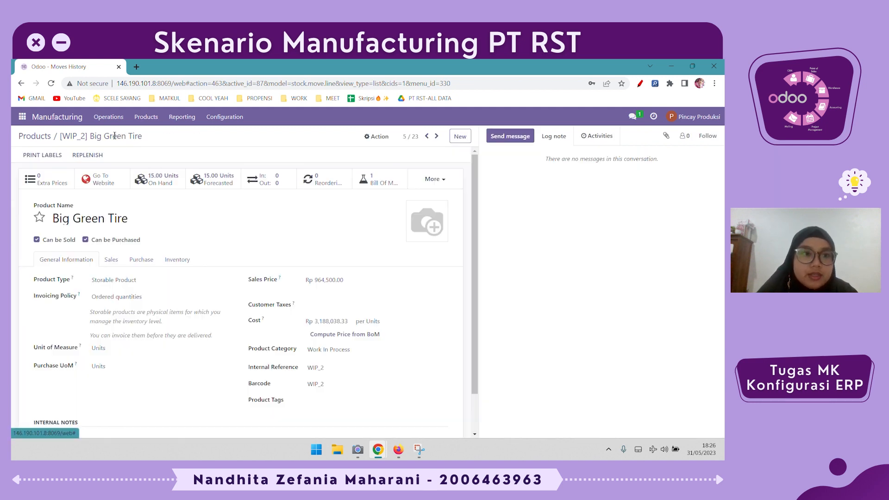
Switch to the Inventory app and open the transfers list
click(17, 121)
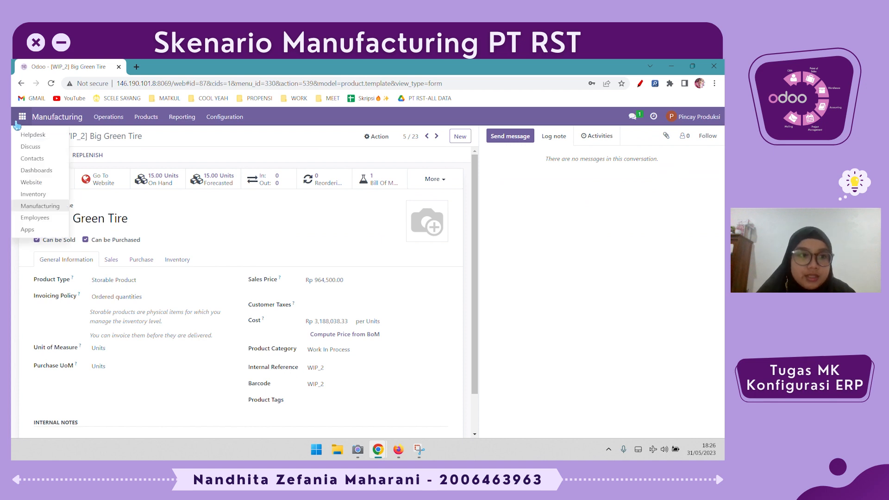
click(37, 183)
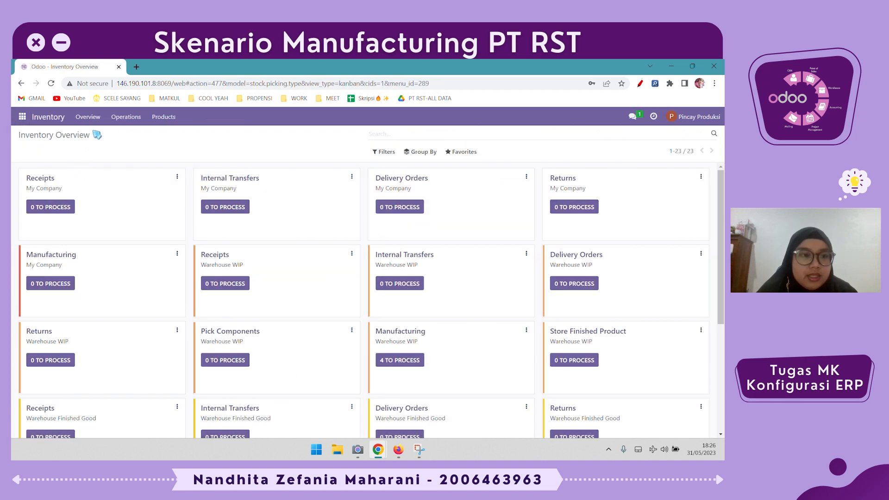
click(131, 124)
mouse_move(163, 122)
mouse_move(117, 121)
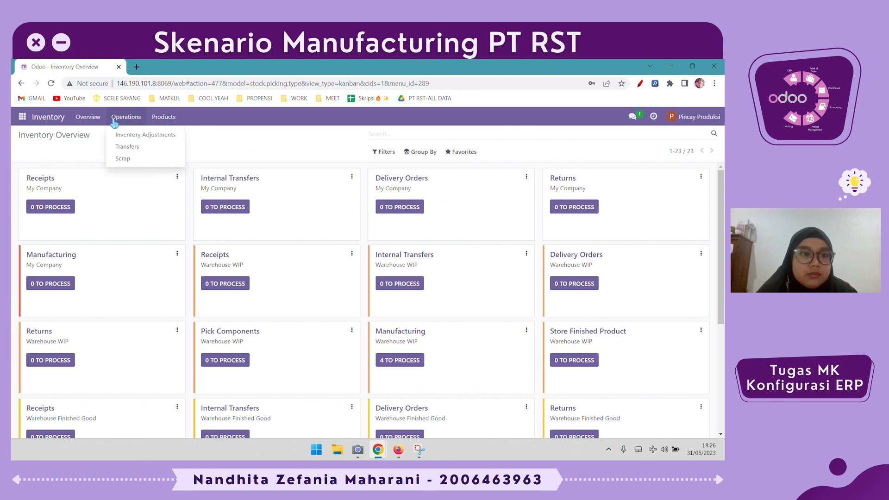
click(157, 152)
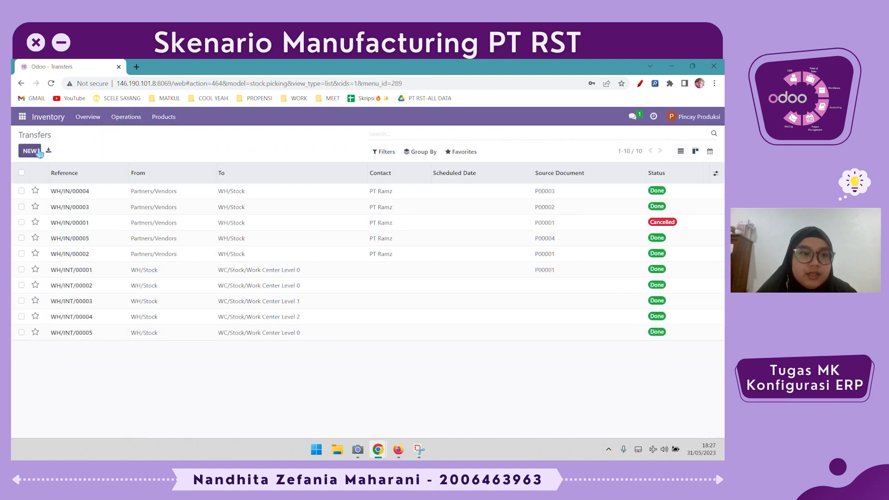
Create a new Internal Transfers operation from FG/Stock to WC/Stock/Work Center Level 2
click(31, 155)
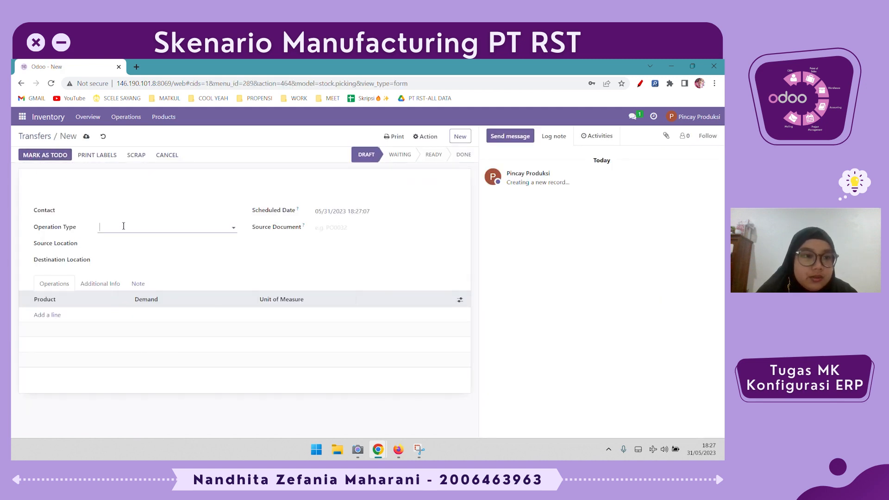
click(123, 226)
click(193, 254)
double_click(198, 246)
triple_click(198, 246)
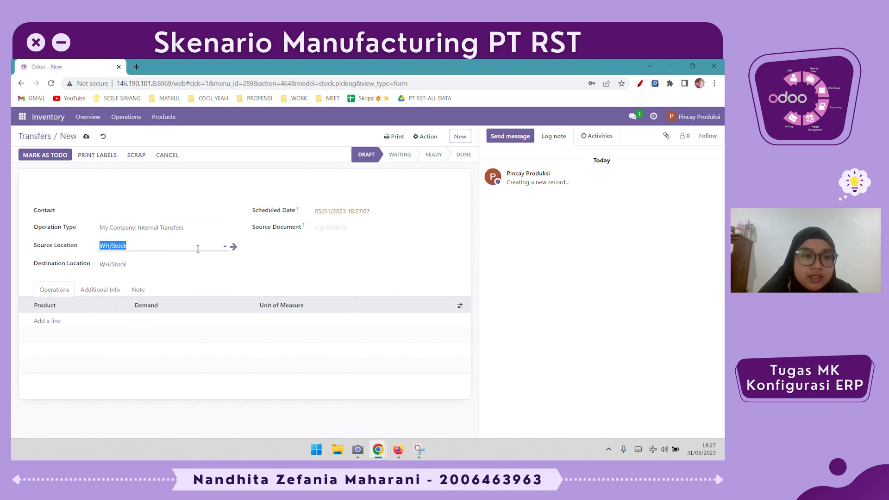
text(stok)
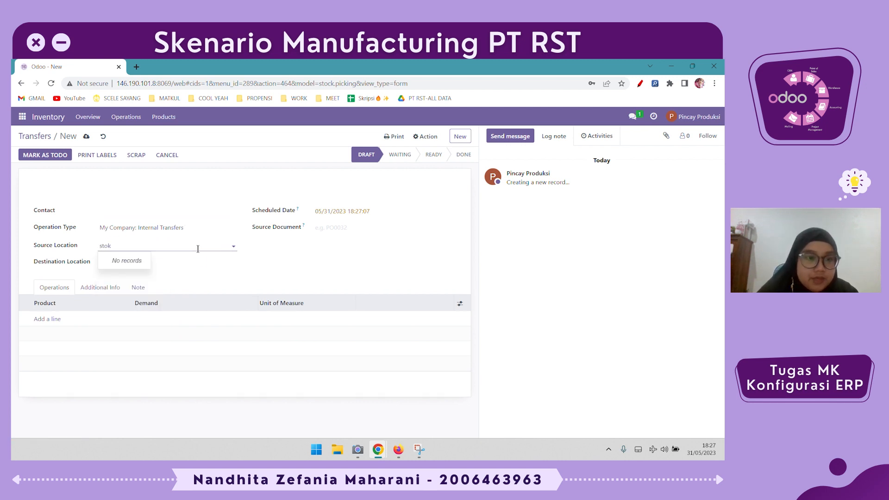
key(BackSpace)
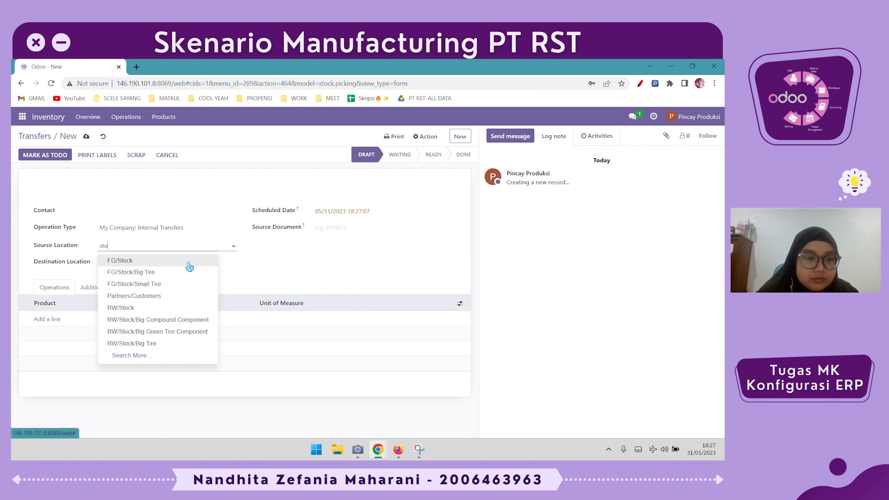
click(192, 262)
triple_click(188, 262)
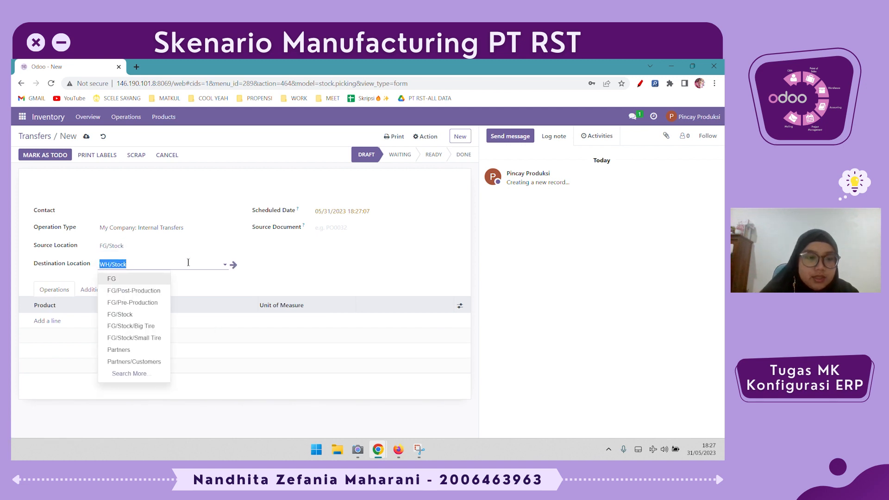
text(level)
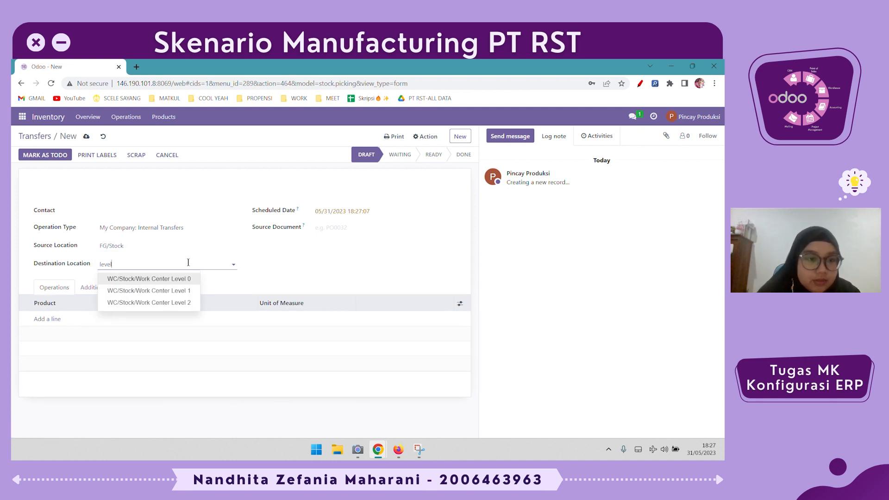
click(182, 304)
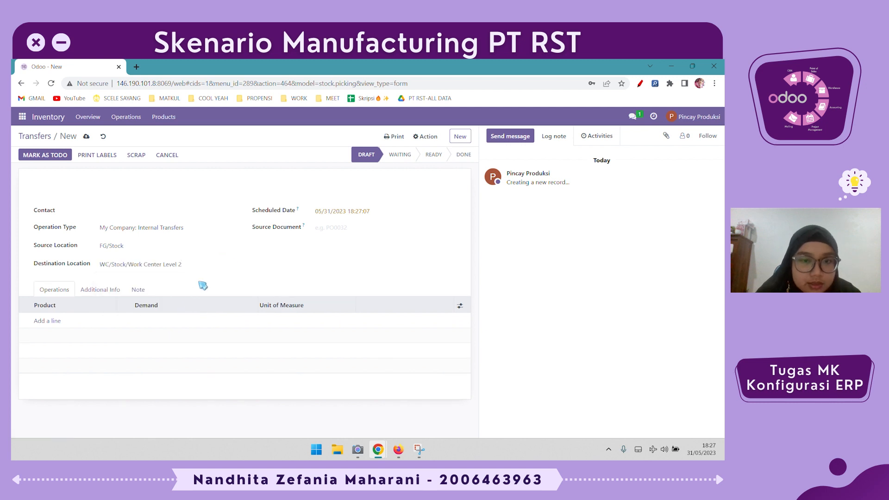
Add a line for [WIP_2] Big Green Tire with a demand of 15 units
click(54, 321)
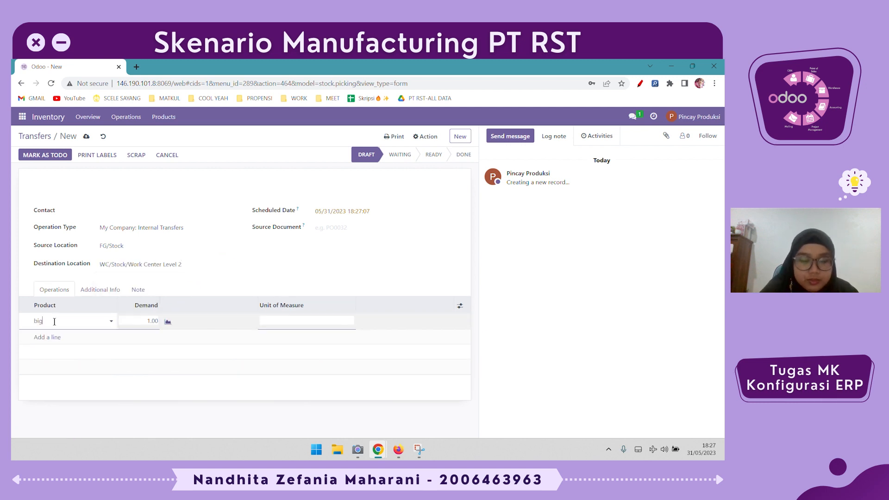
text(big)
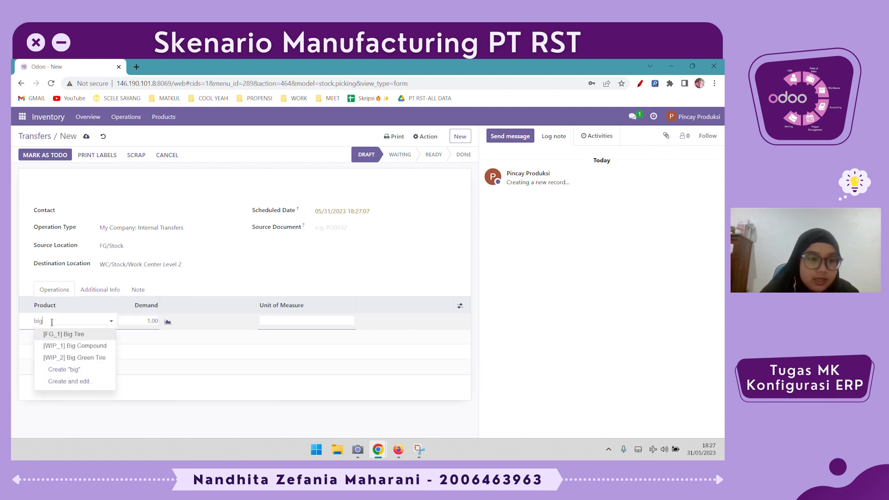
click(78, 358)
click(144, 321)
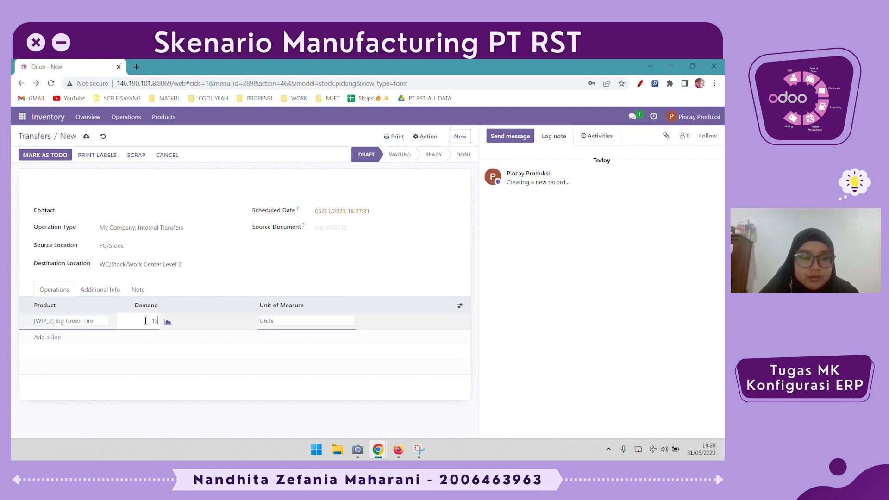
click(280, 282)
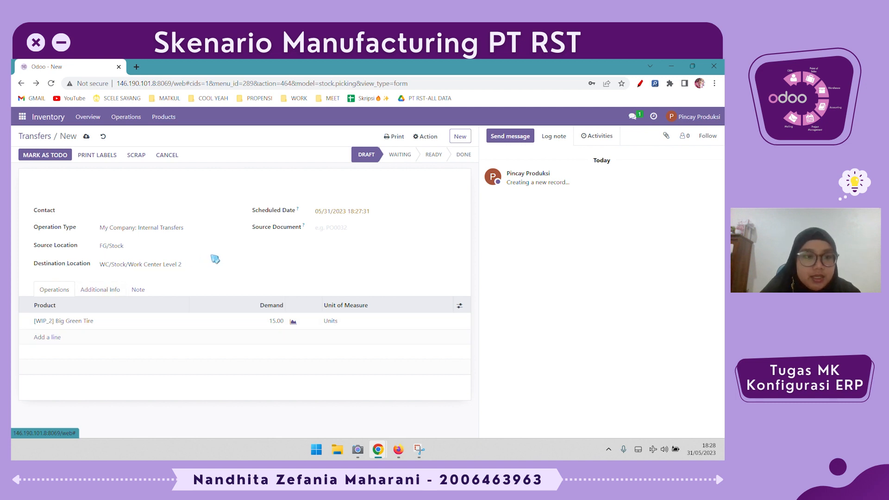
Mark the internal transfer as to do and validate it, applying the immediate transfer of all quantities
click(55, 155)
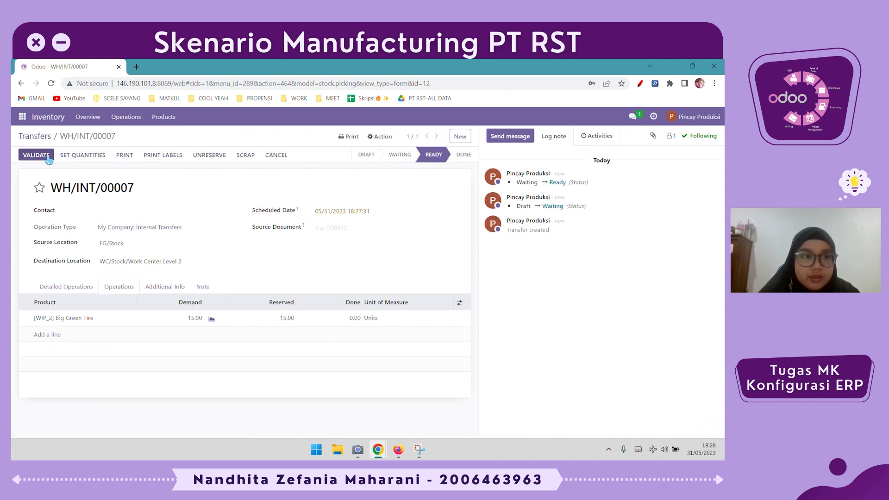
click(46, 158)
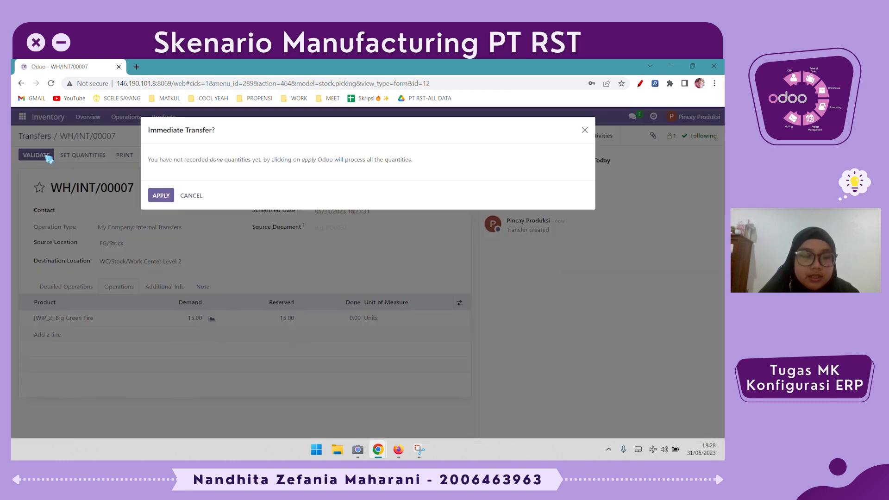
click(160, 196)
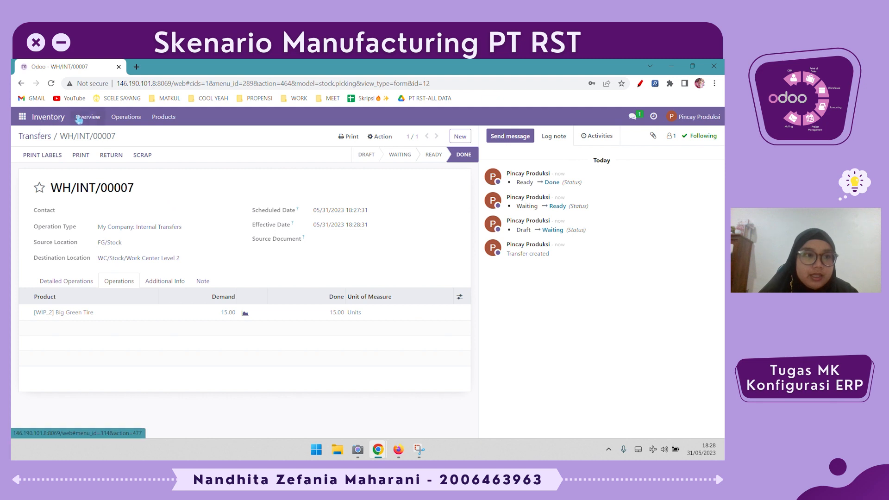
Open manufacturing order WH/MO/00009 for 15 Big Tire, review its work orders and locations, and confirm it
click(14, 123)
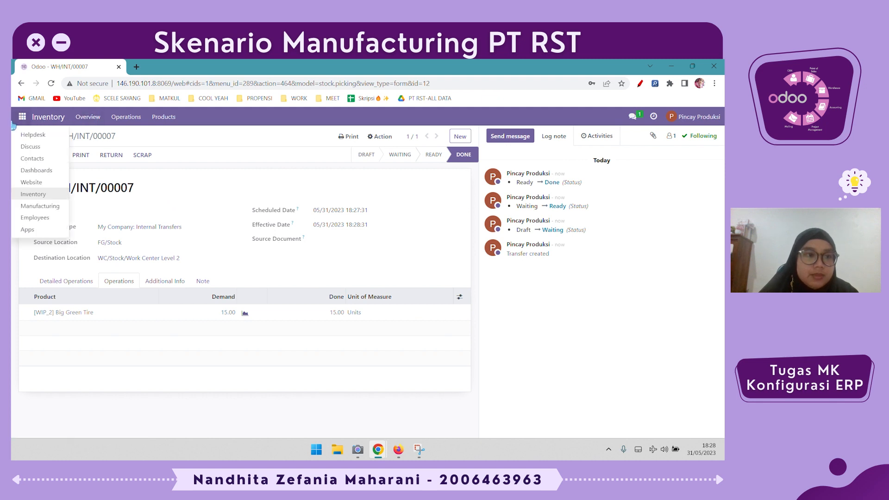
click(53, 205)
click(65, 191)
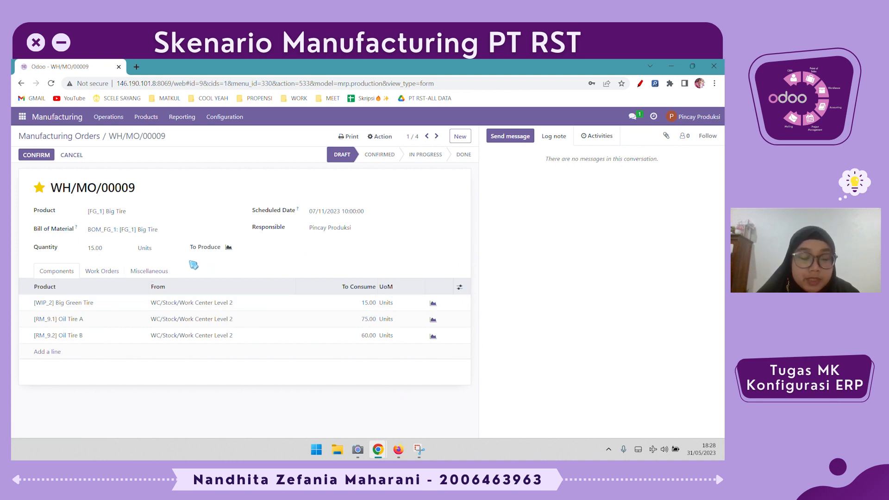
click(106, 273)
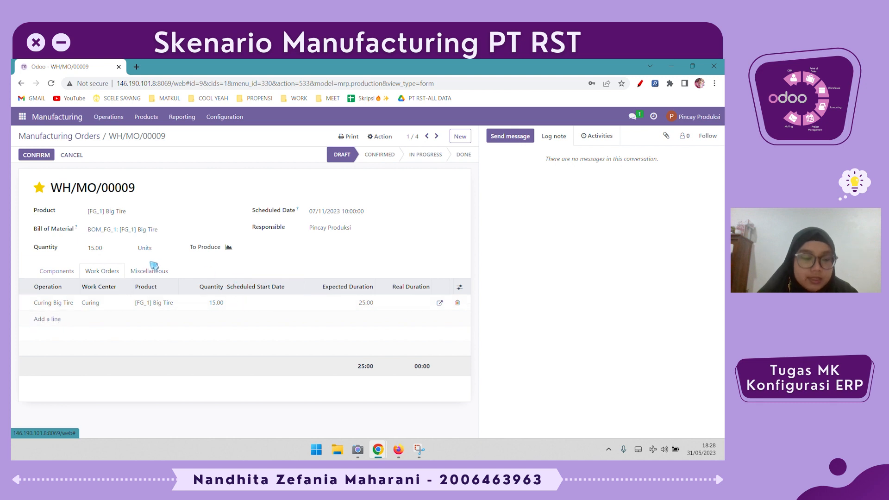
click(155, 277)
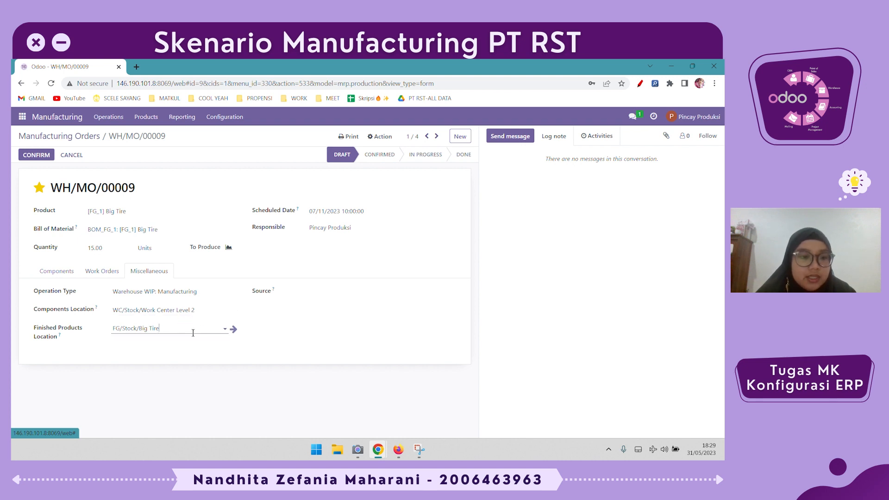
click(291, 333)
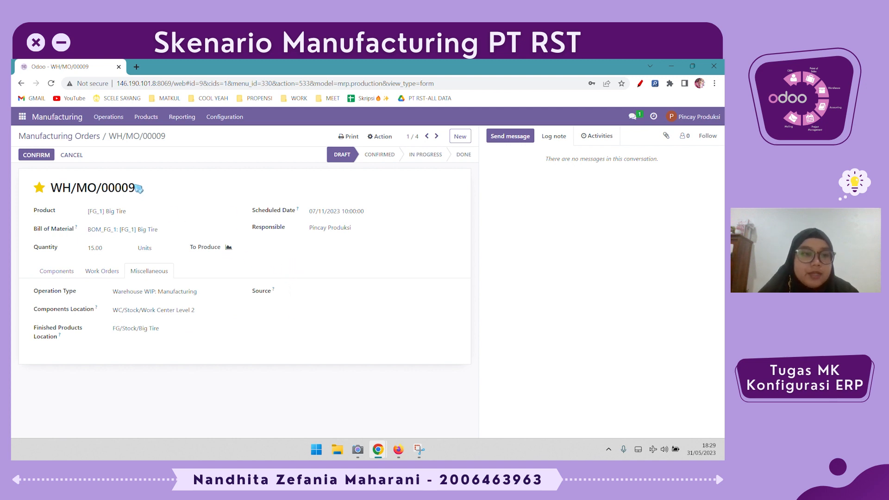
click(40, 157)
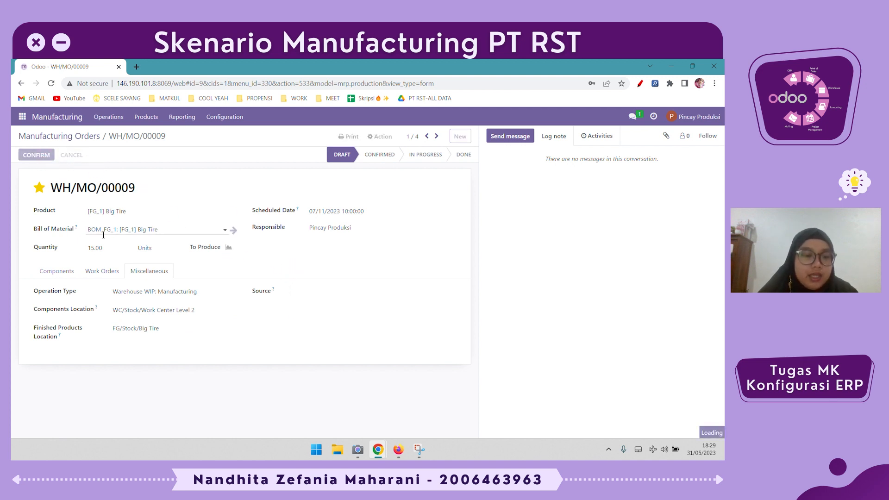
Start and finish the Curing Big Tire work order, then mark the manufacturing order as done
click(108, 268)
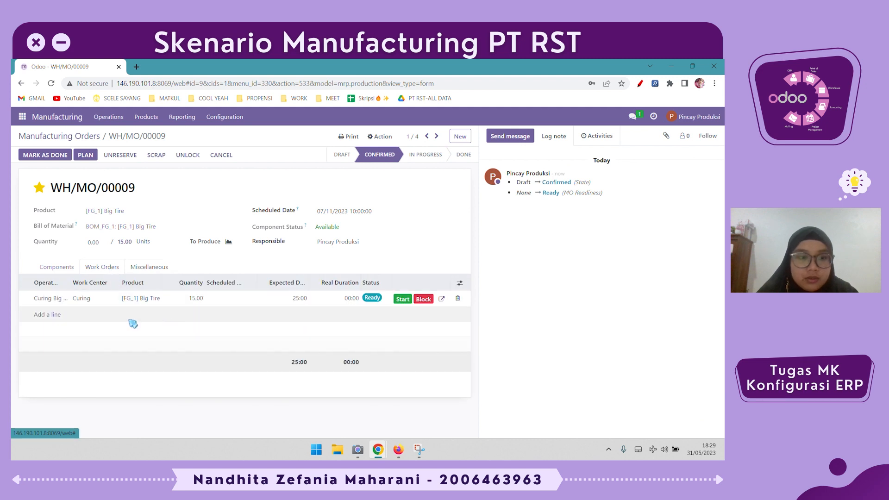
click(407, 300)
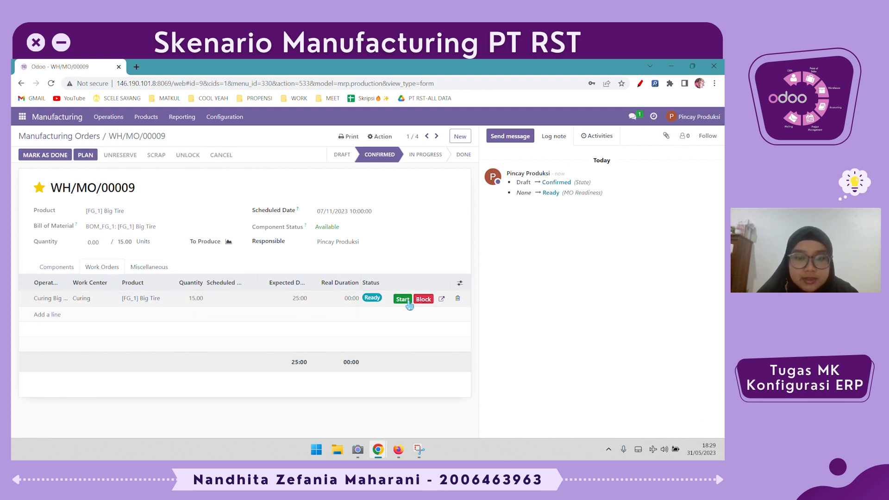
click(402, 320)
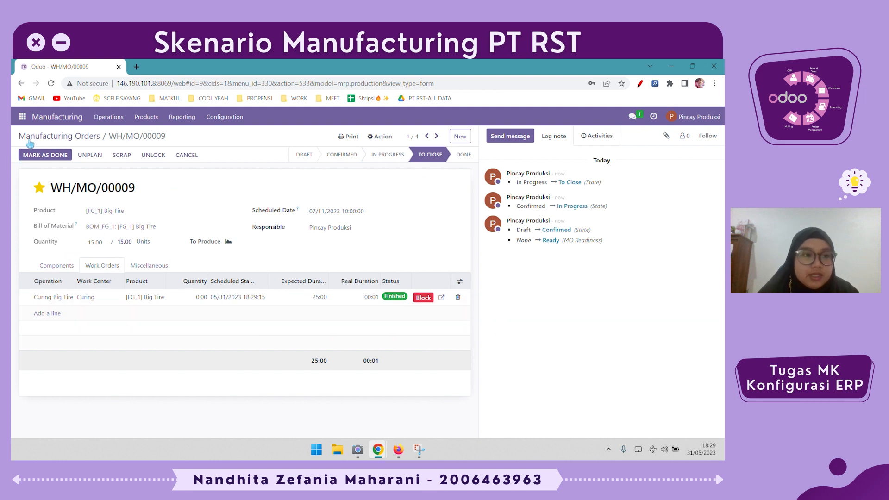
click(44, 158)
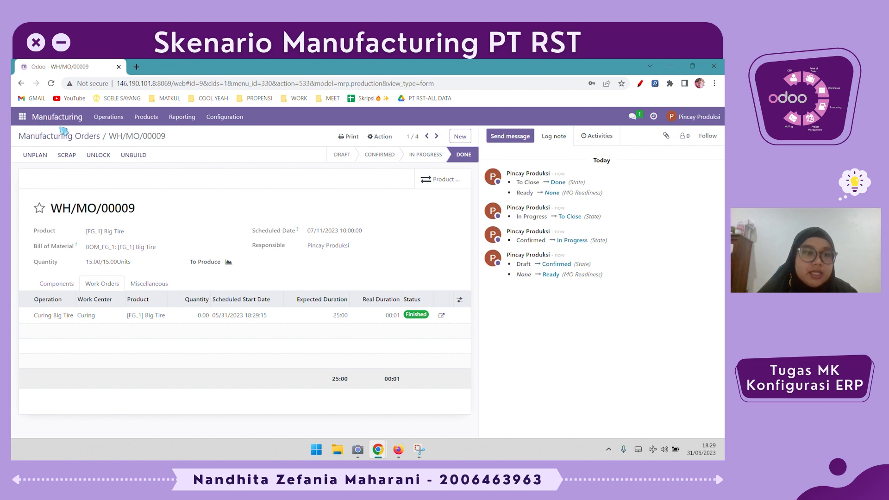
Open the Big Tire product and review its forecasted report and moves history
click(146, 117)
click(147, 135)
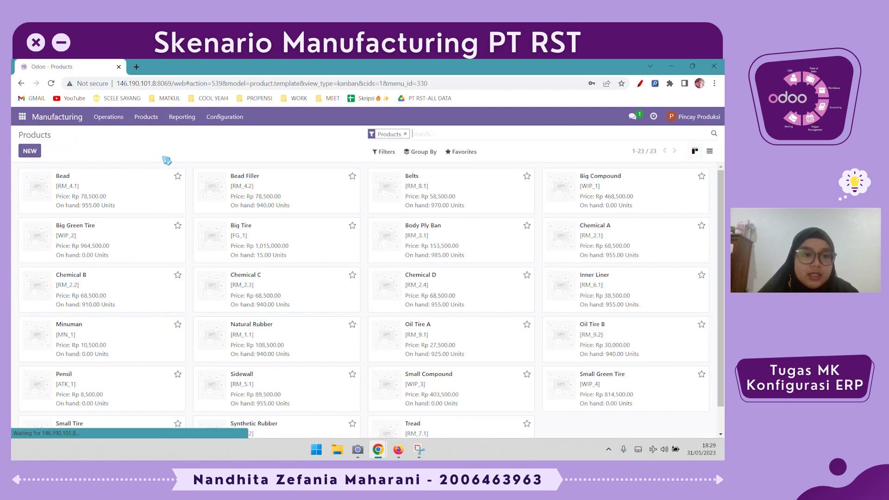
click(344, 237)
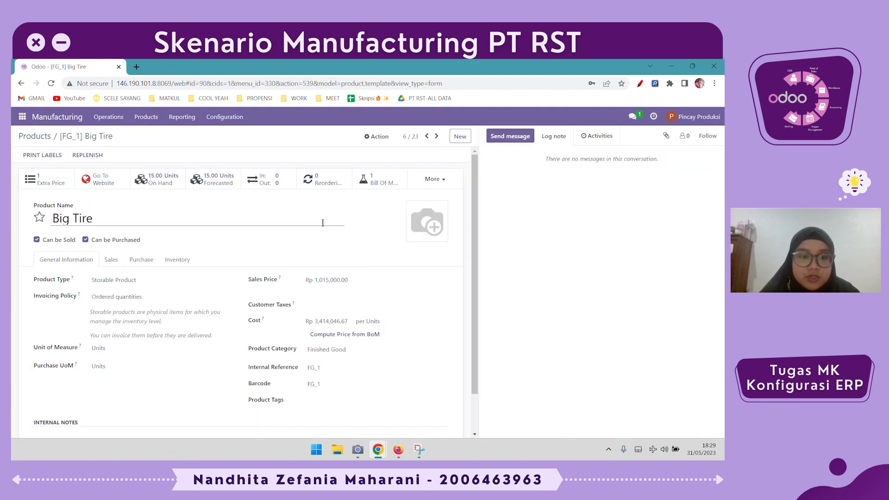
click(215, 182)
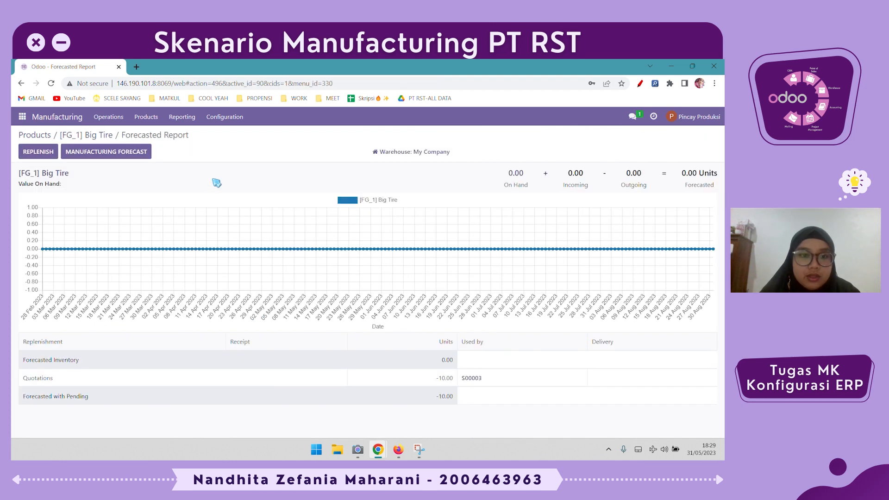
click(77, 136)
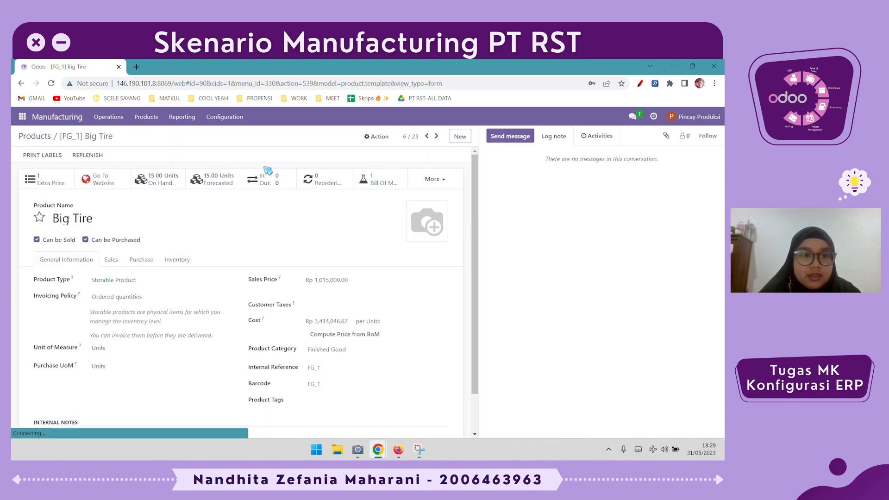
click(268, 180)
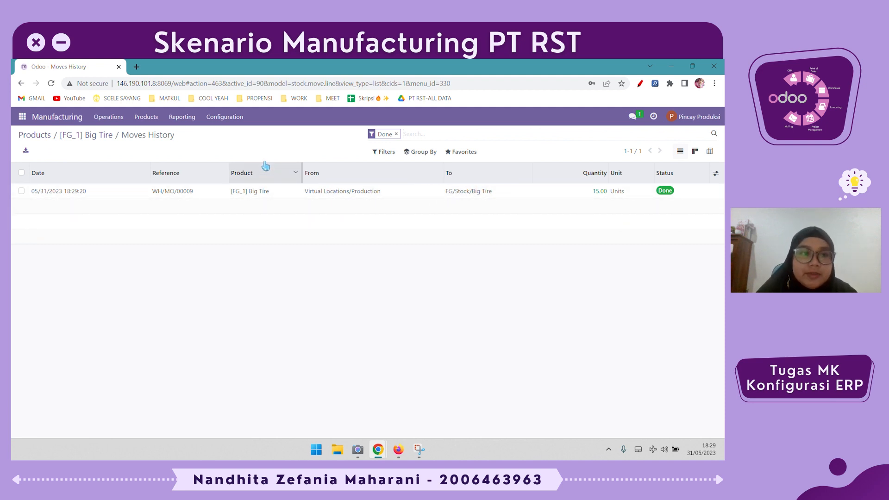
click(89, 135)
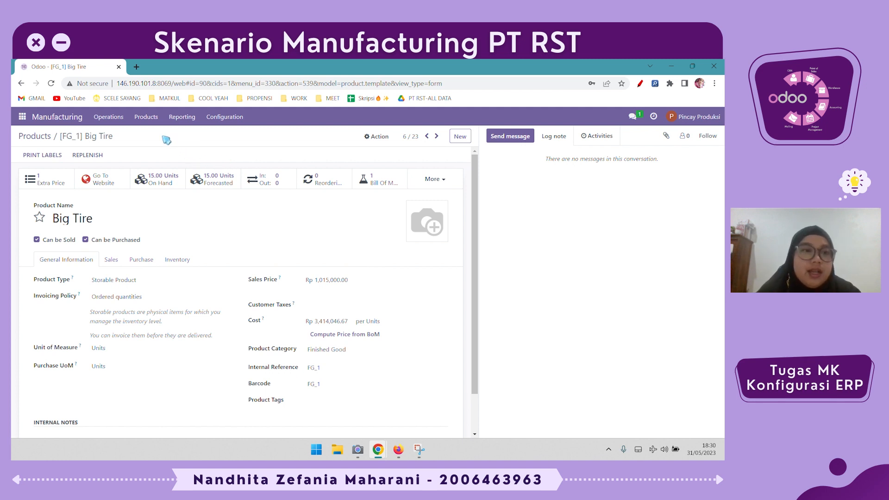
Create and validate a scrap order for 3 units of Big Tire taken from FG/Stock/Big Tire
double_click(125, 136)
click(175, 142)
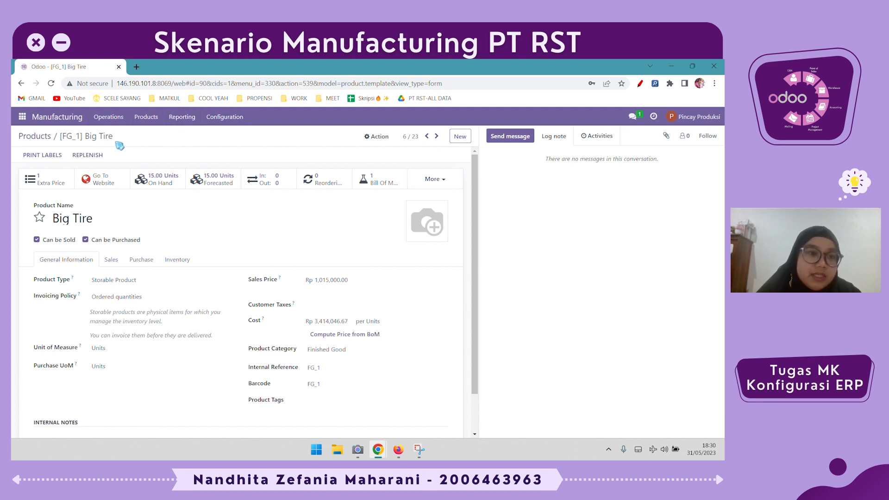
click(113, 118)
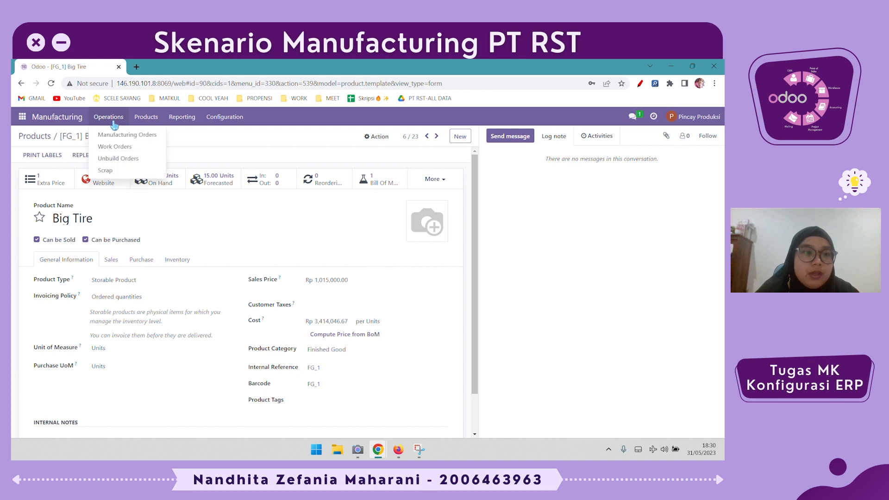
click(125, 173)
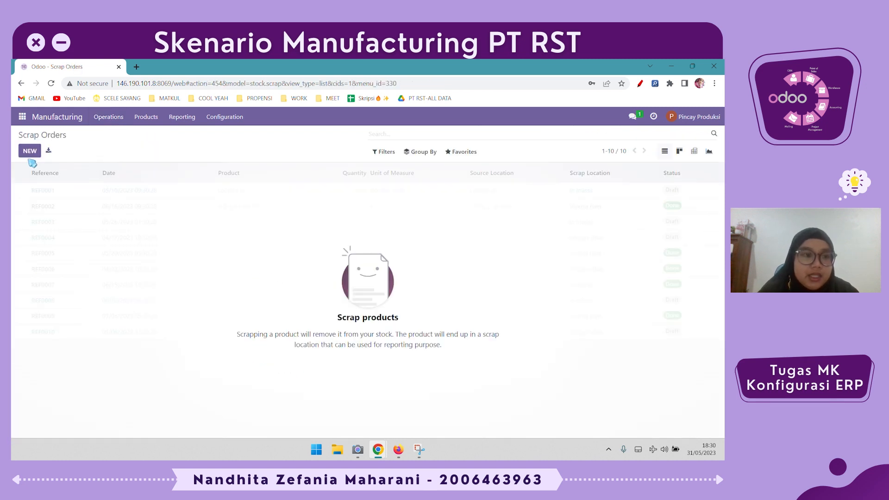
click(31, 153)
click(99, 214)
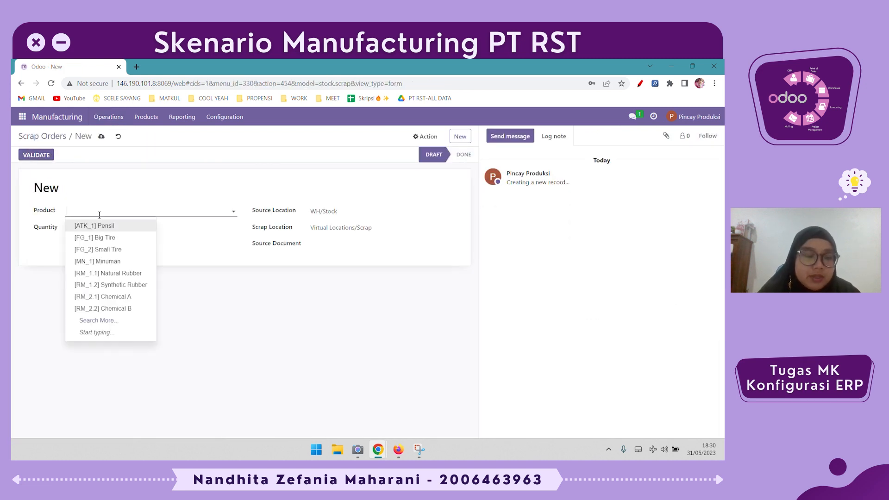
click(107, 237)
click(106, 228)
click(195, 265)
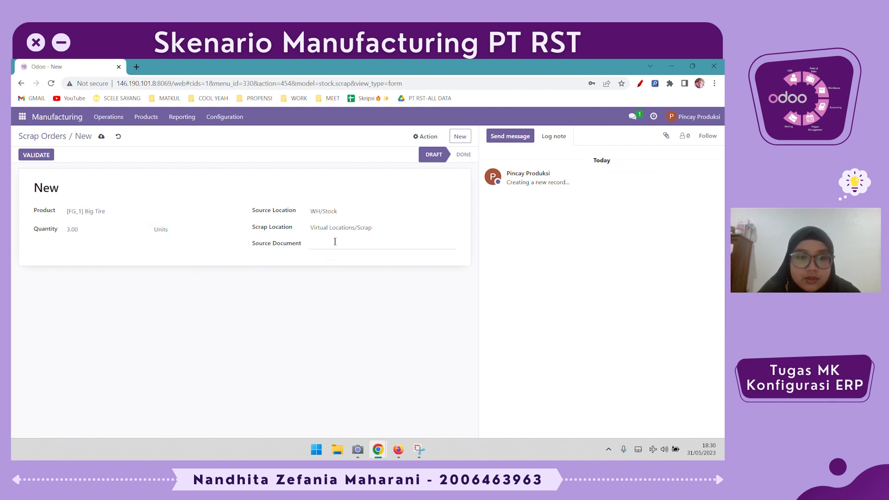
click(347, 212)
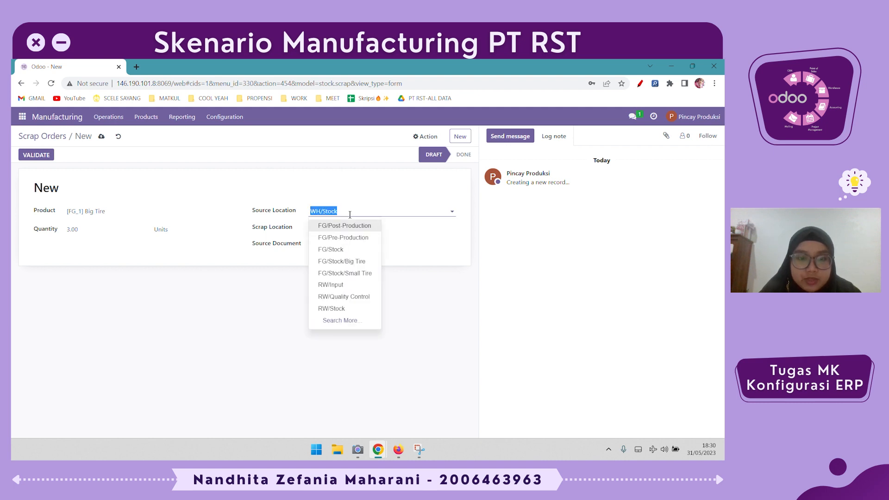
click(361, 261)
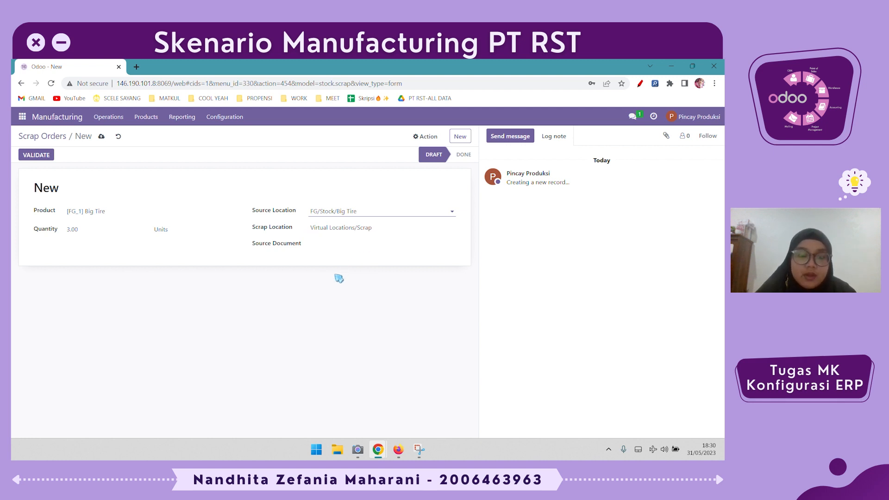
click(40, 162)
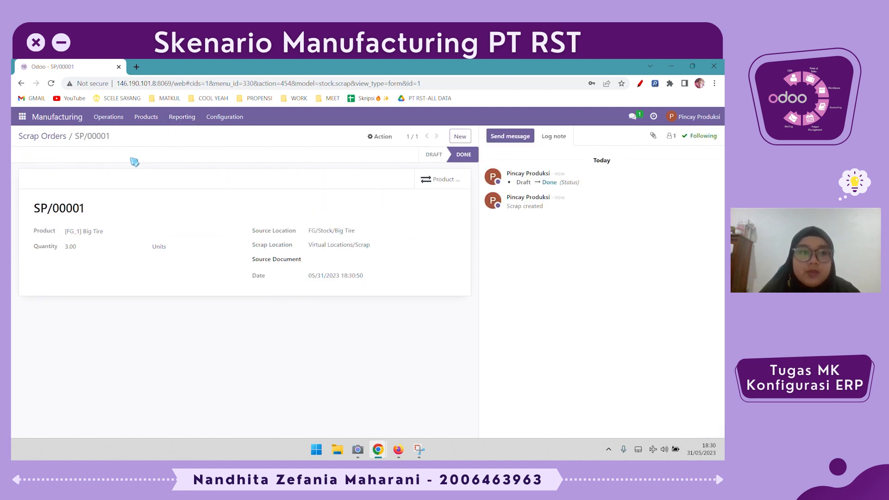
Open Big Green Tire, toggle its RWBGT -> WCL2 and Manufacture routes, and view its route diagram
click(133, 119)
click(141, 137)
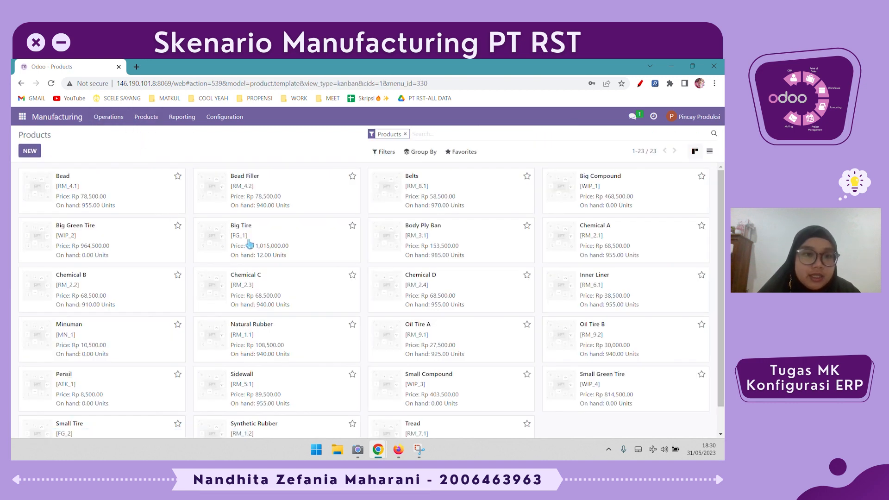
click(324, 247)
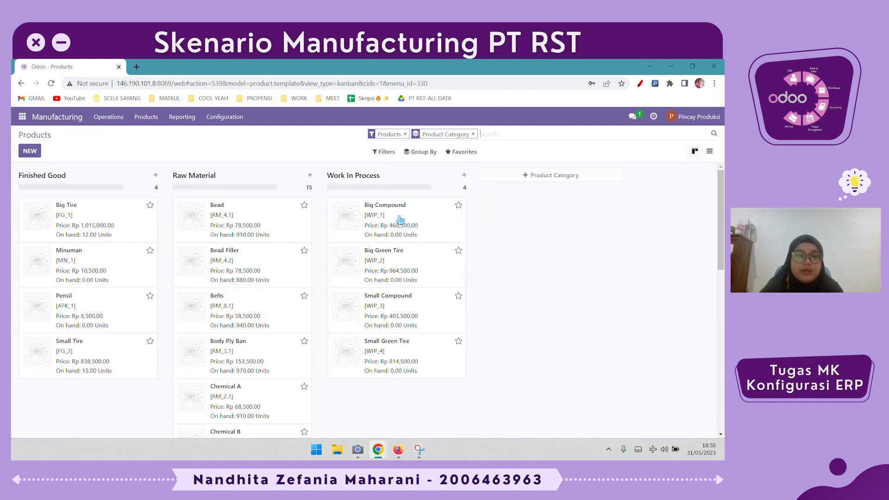
click(413, 263)
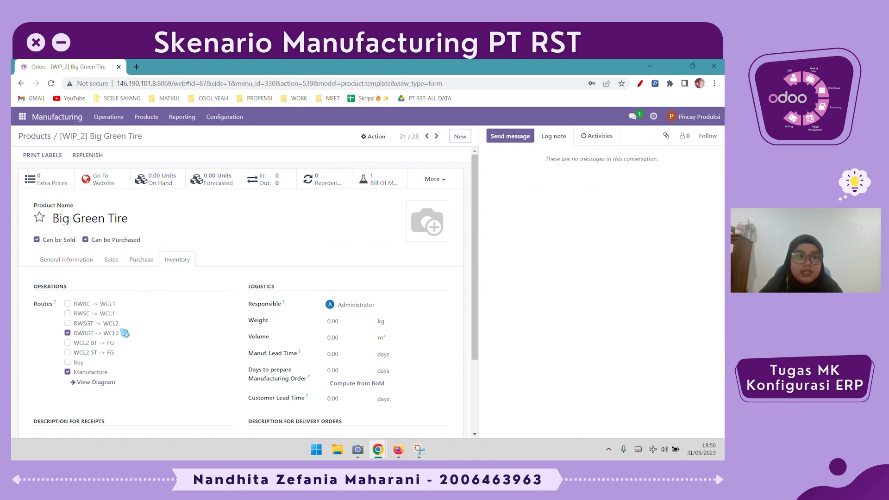
click(90, 334)
click(89, 373)
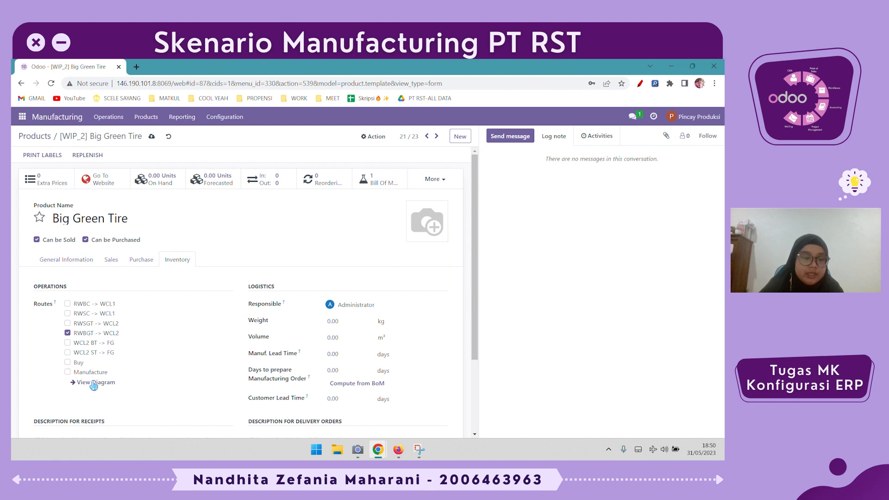
click(94, 383)
click(167, 227)
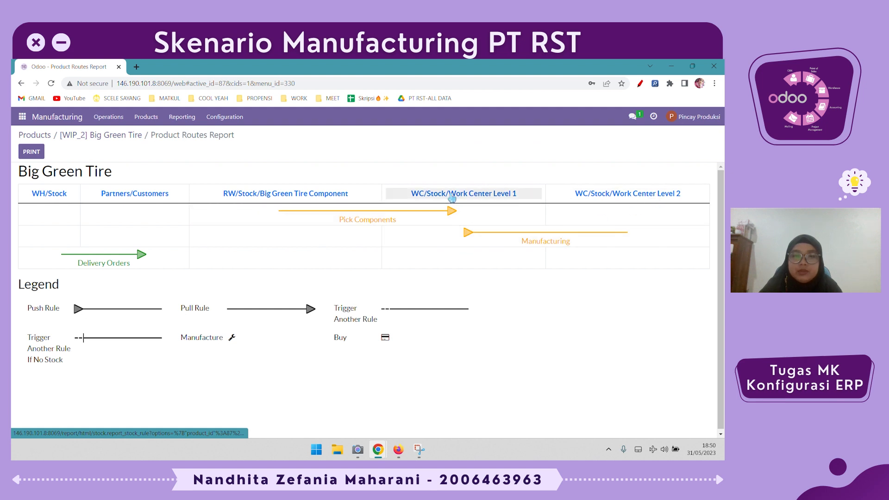
click(33, 136)
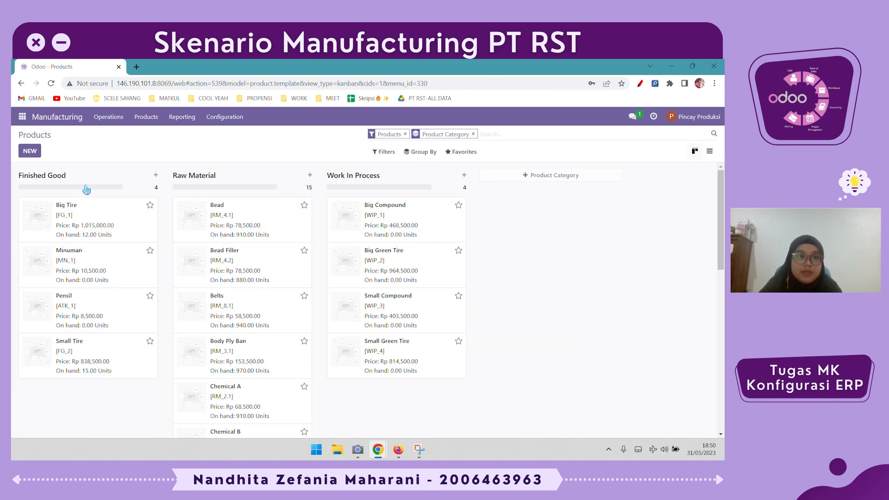
On Big Tire, replace the Buy route with WCL2 BT -> FG and view its route diagram
click(91, 215)
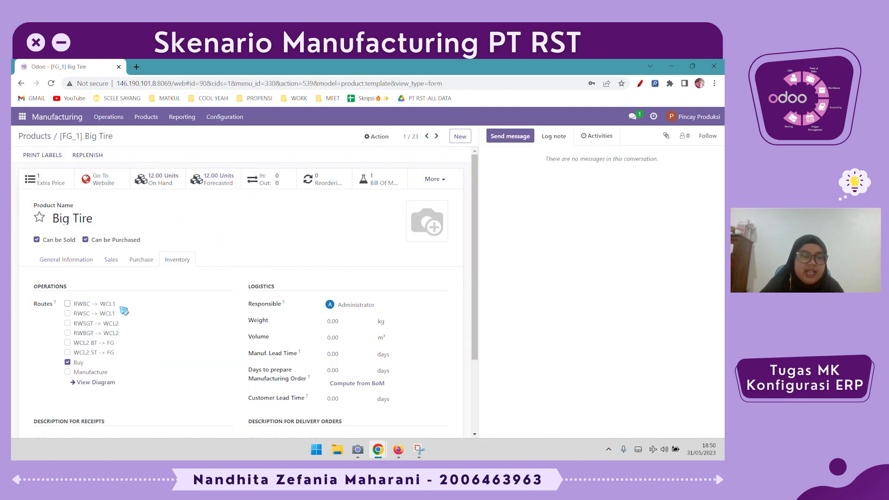
click(79, 364)
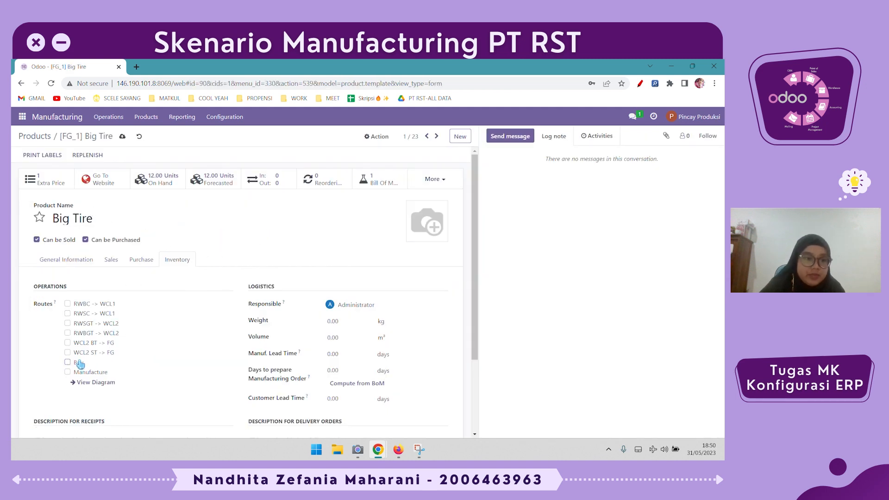
click(101, 353)
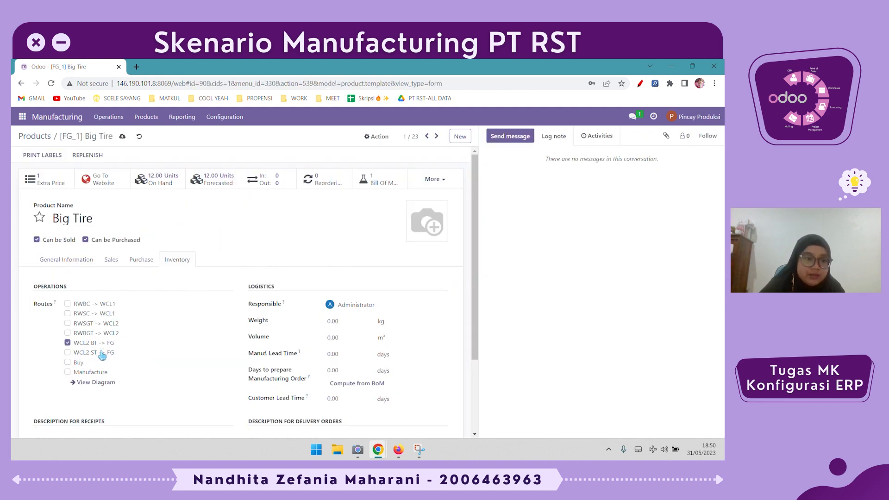
click(97, 383)
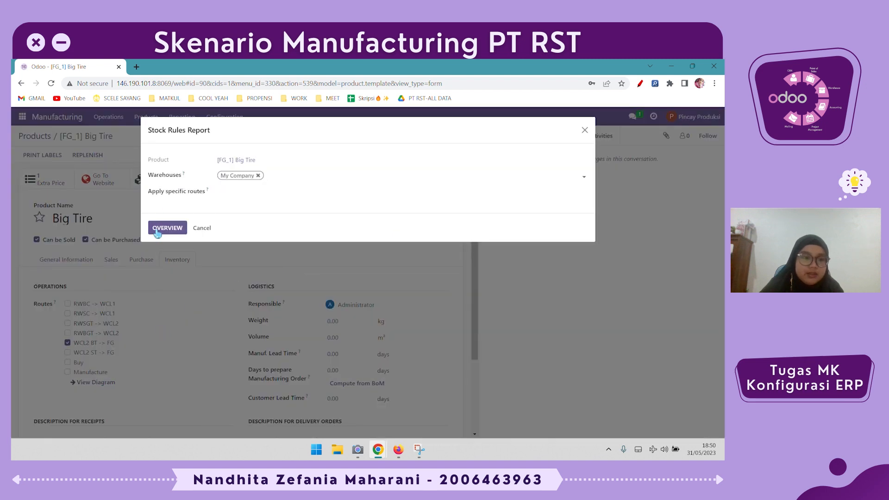
click(158, 231)
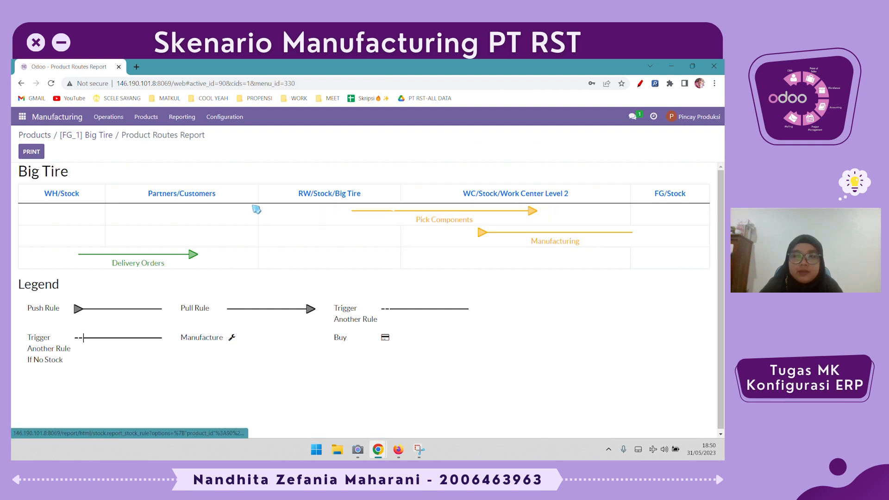
click(88, 137)
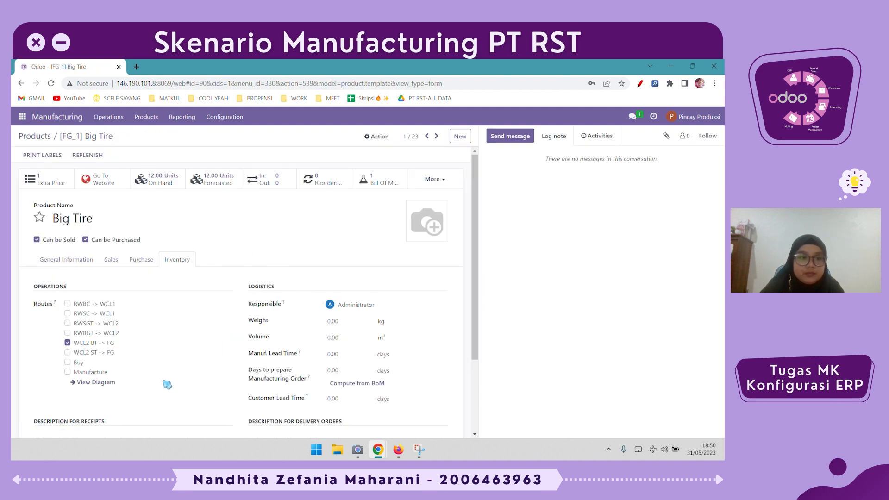
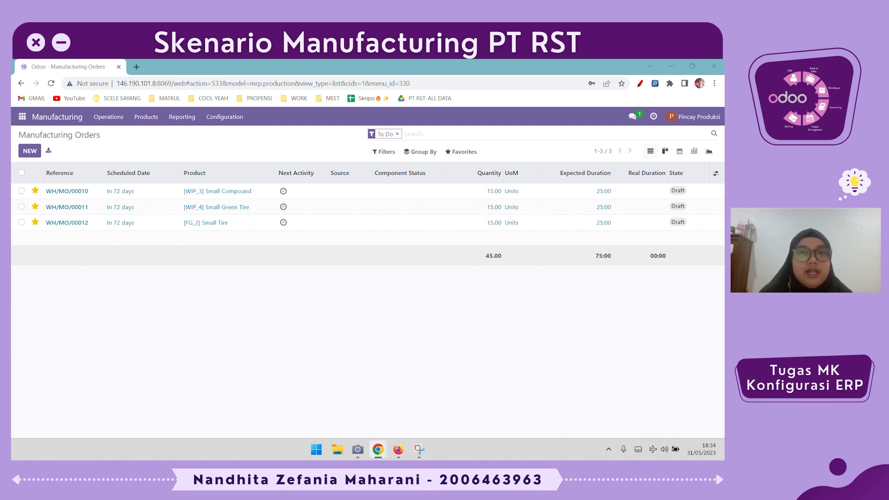
Open Inventory Adjustments without the My Counts filter and review the on-hand quantities of all products per location
click(22, 117)
click(40, 198)
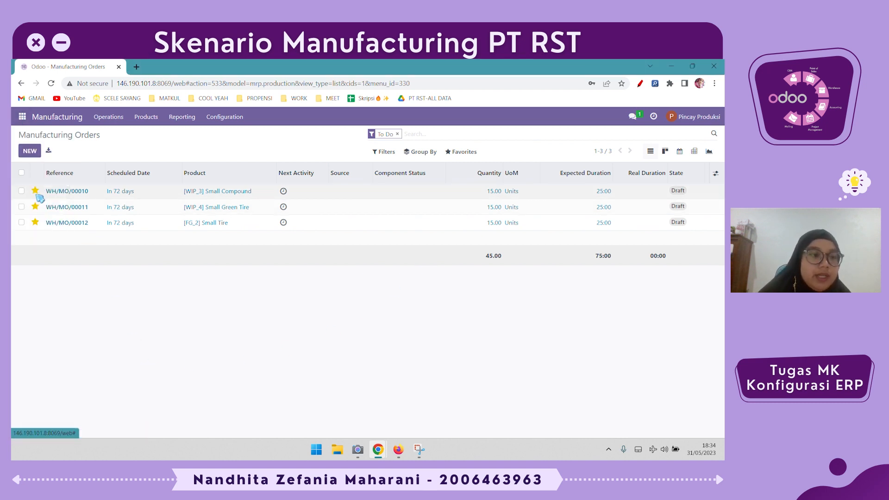
click(114, 123)
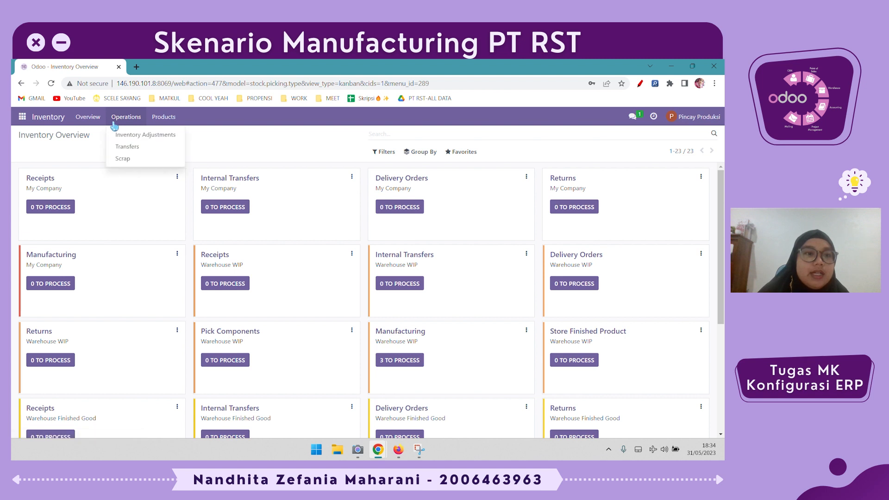
click(151, 138)
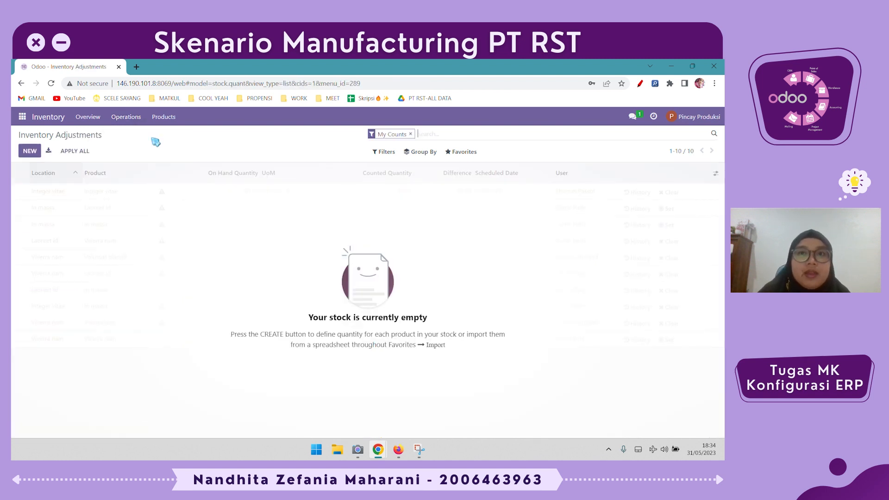
click(410, 134)
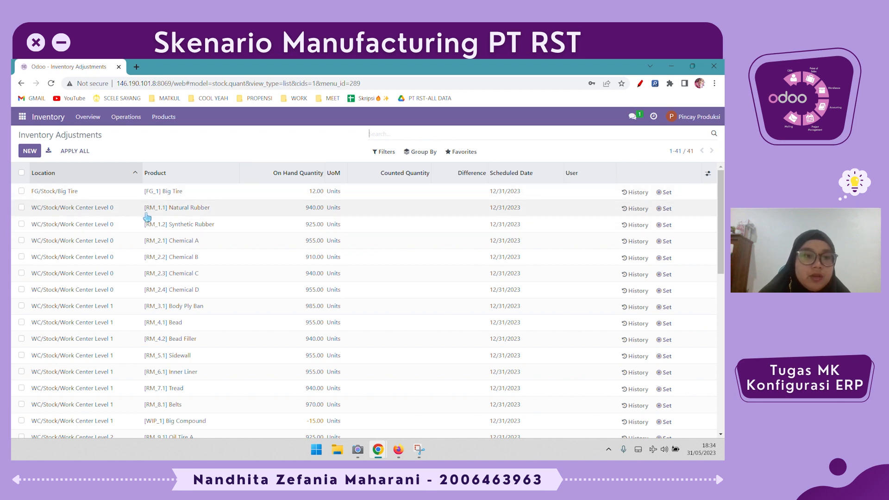
scroll(163, 207, down, 8)
scroll(164, 213, up, 3)
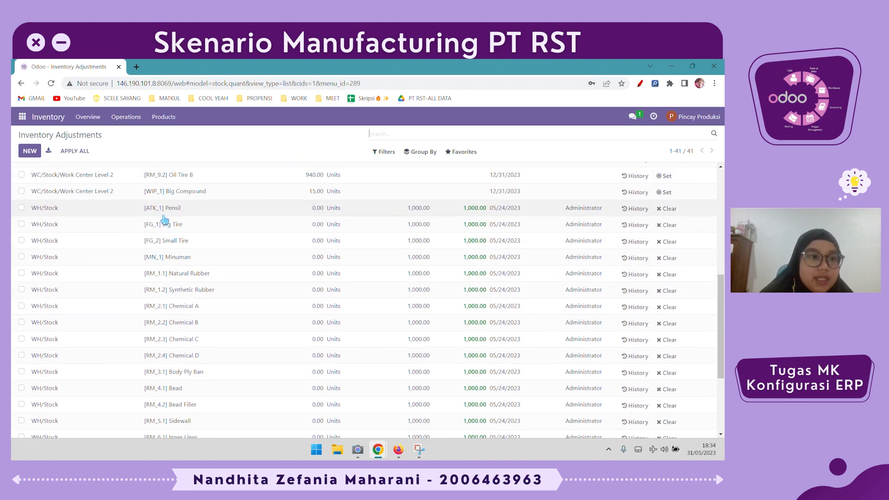
scroll(164, 221, up, 5)
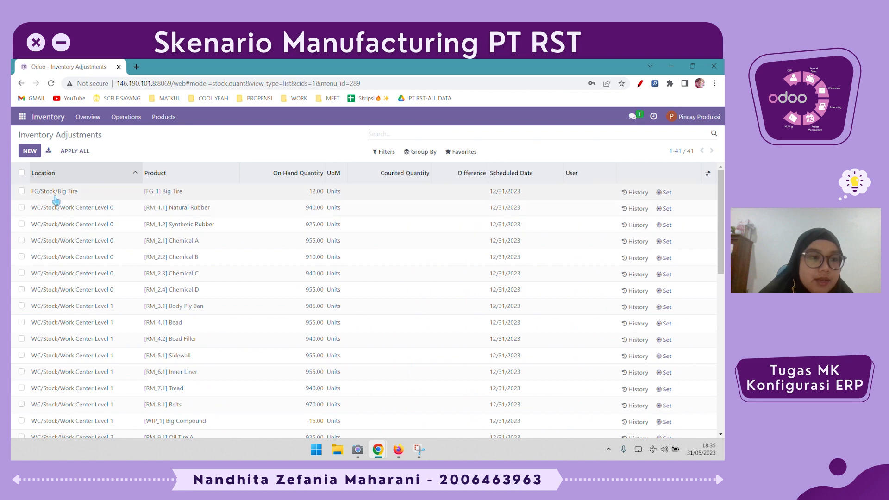
scroll(186, 198, down, 10)
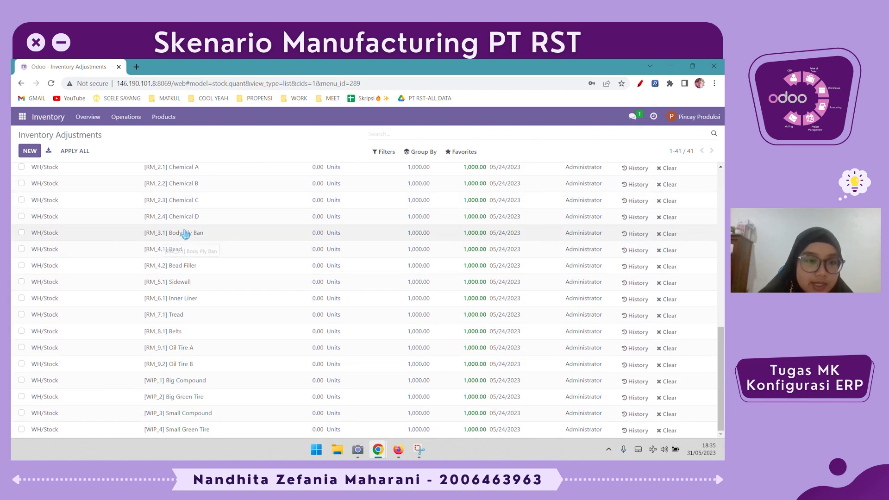
scroll(218, 292, up, 2)
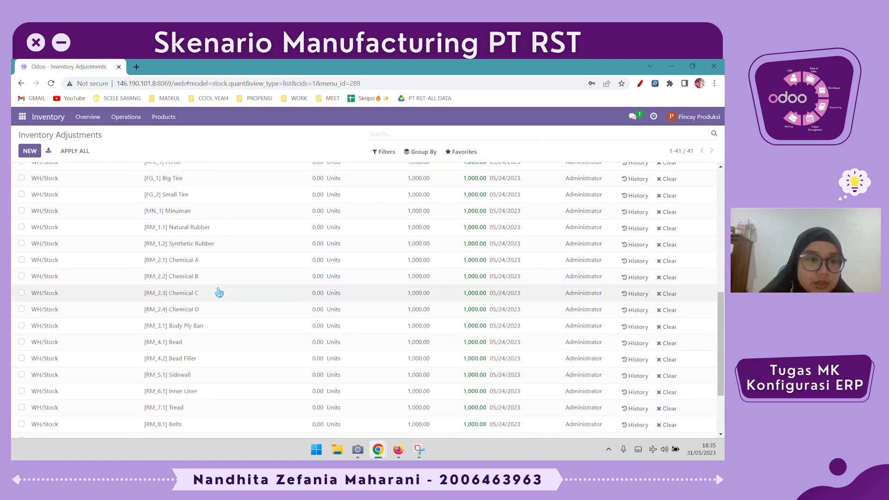
scroll(218, 292, up, 2)
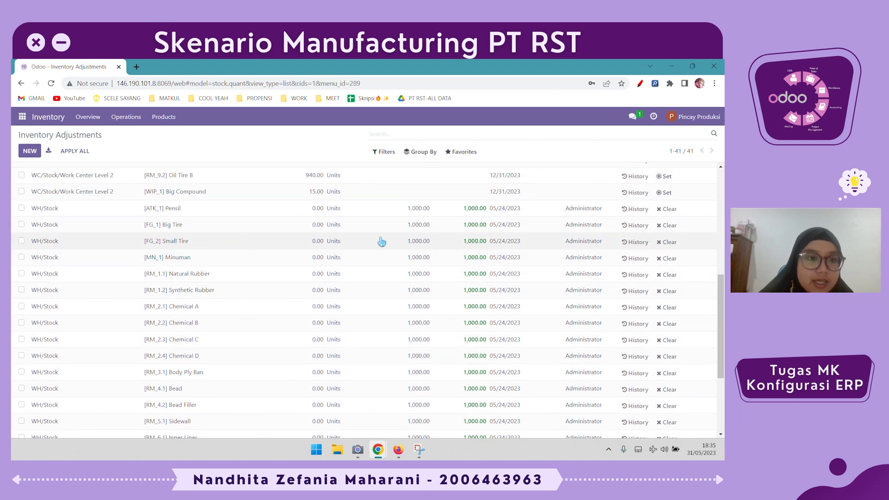
scroll(354, 242, up, 6)
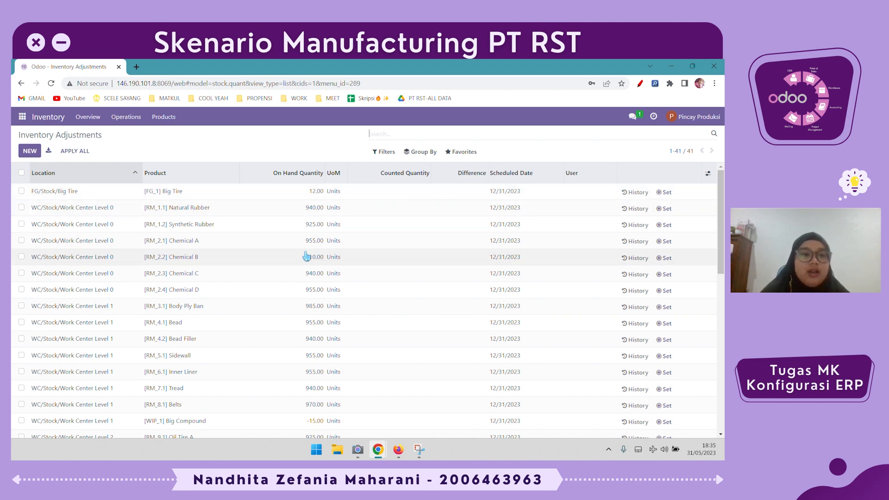
scroll(296, 278, down, 7)
scroll(295, 292, up, 3)
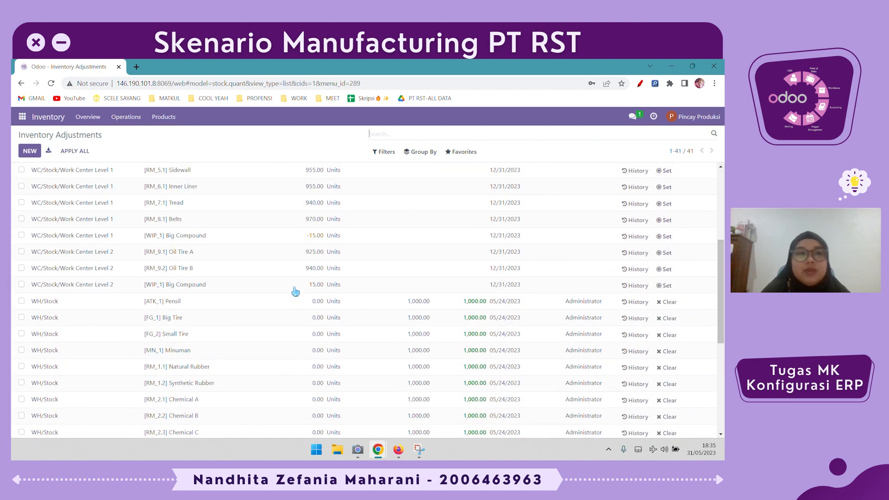
scroll(295, 291, up, 4)
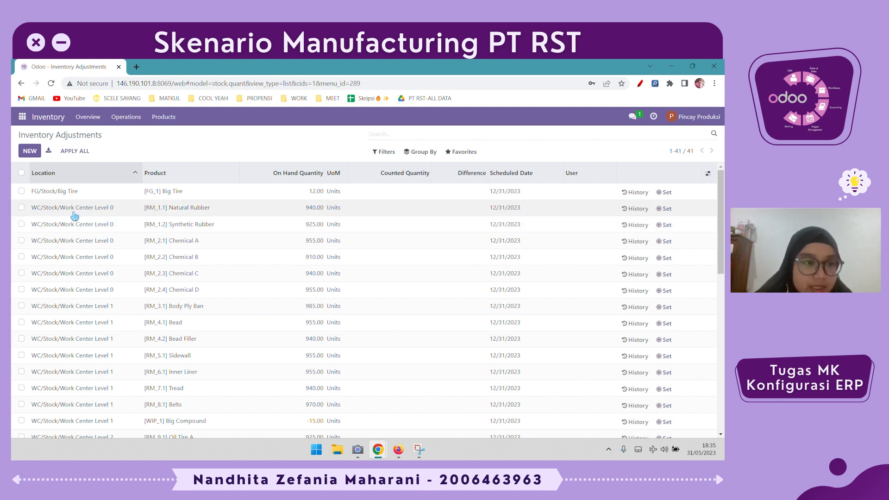
scroll(149, 385, down, 1)
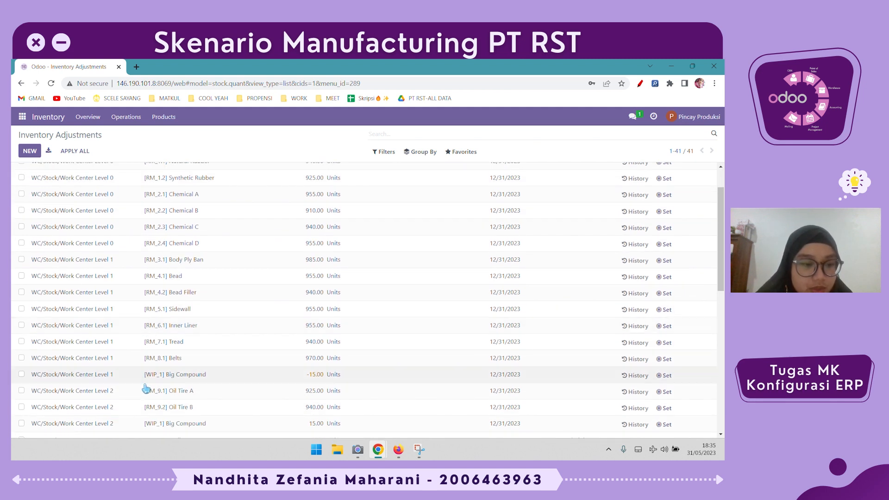
scroll(249, 408, down, 1)
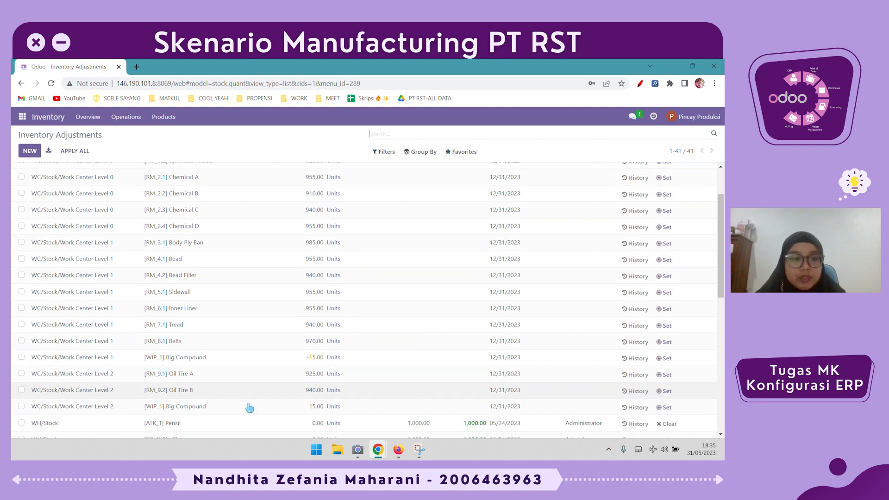
scroll(249, 408, up, 1)
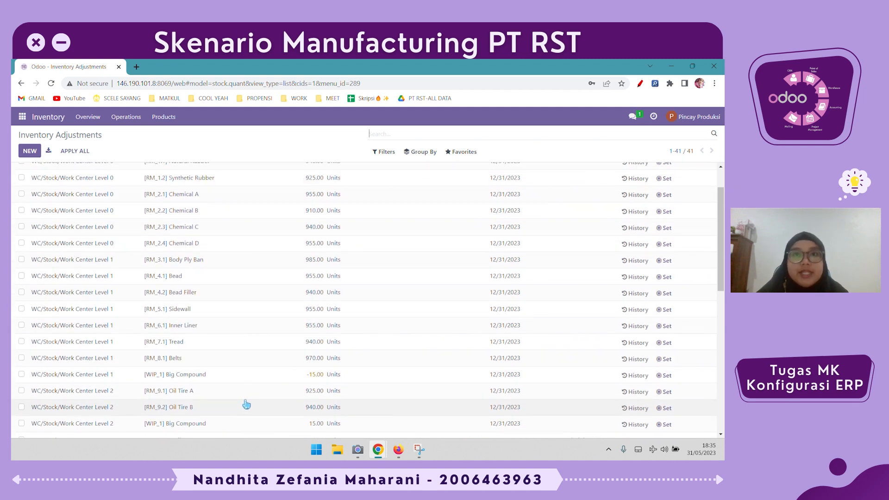
scroll(245, 405, up, 1)
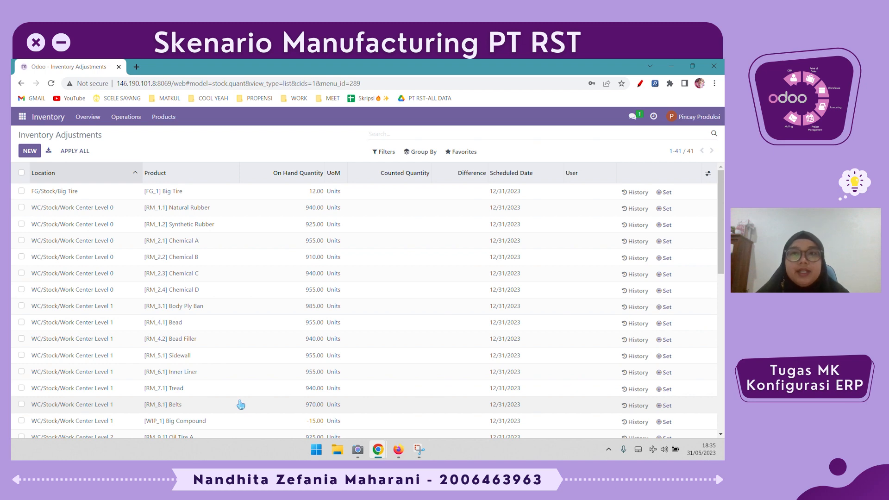
scroll(239, 407, down, 6)
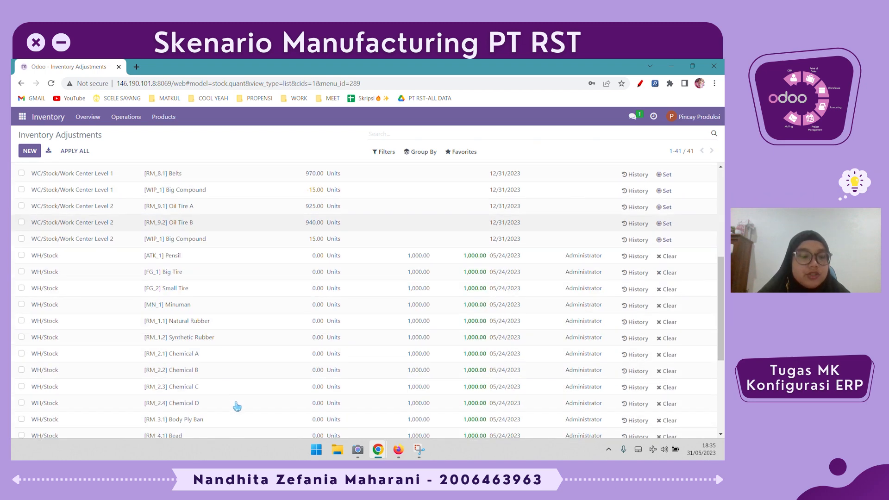
scroll(237, 407, up, 6)
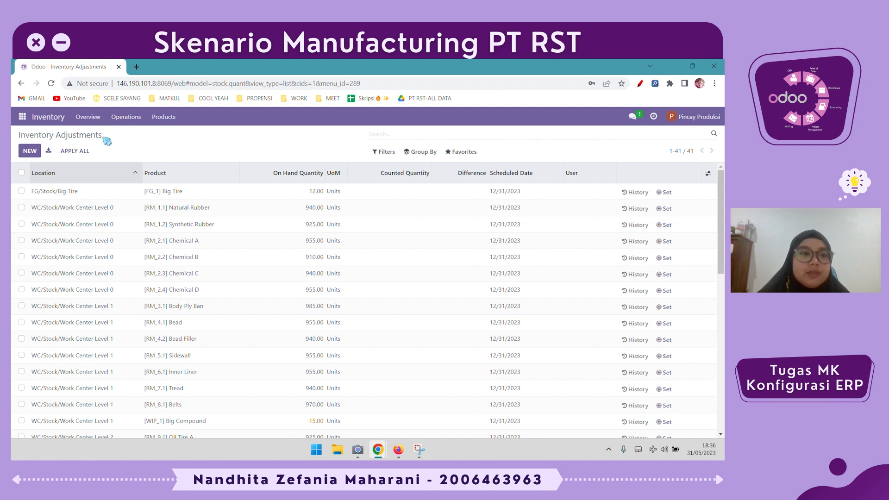
Open manufacturing order WH/MO/00010 for Small Compound, review its work orders and locations, and confirm it
click(30, 121)
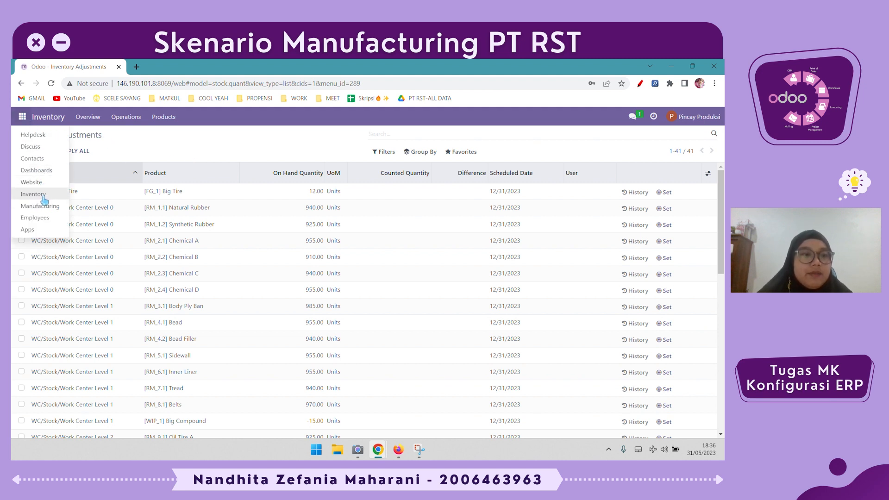
click(28, 204)
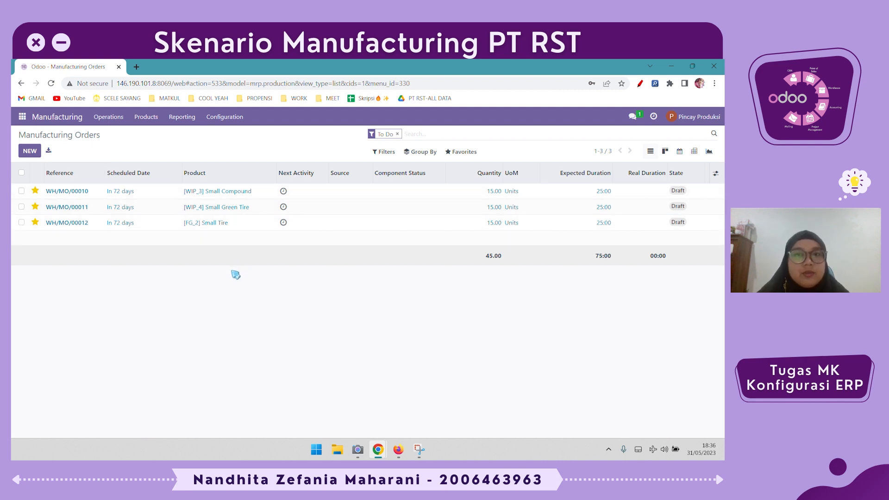
click(319, 192)
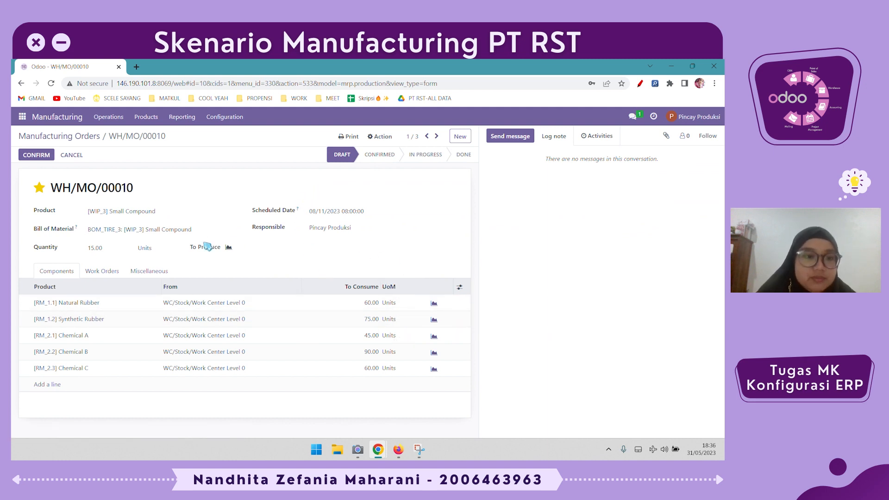
click(118, 267)
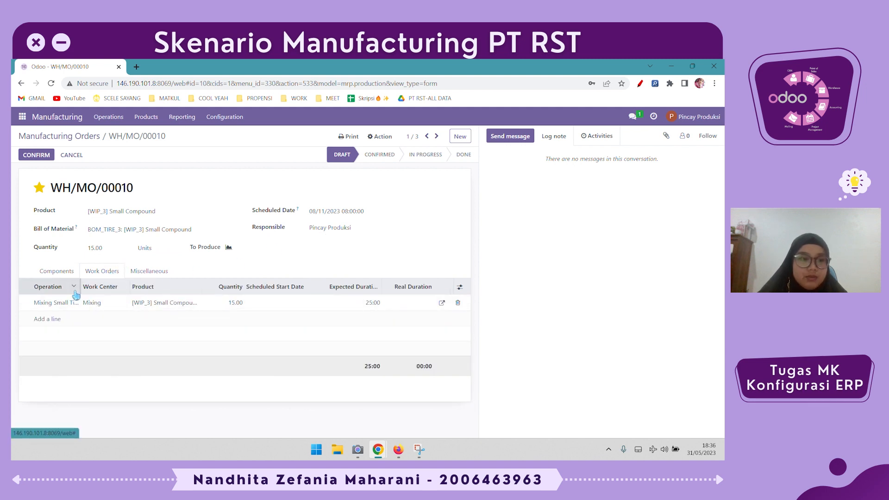
drag(81, 287, 107, 285)
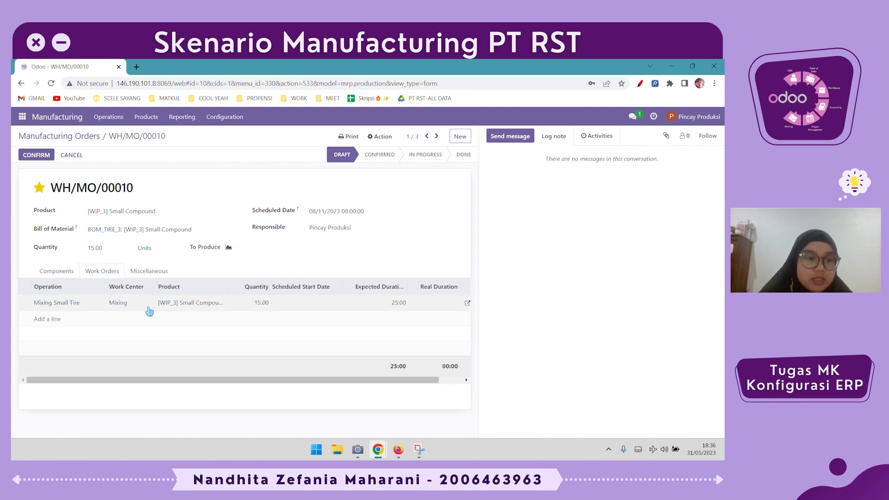
click(141, 272)
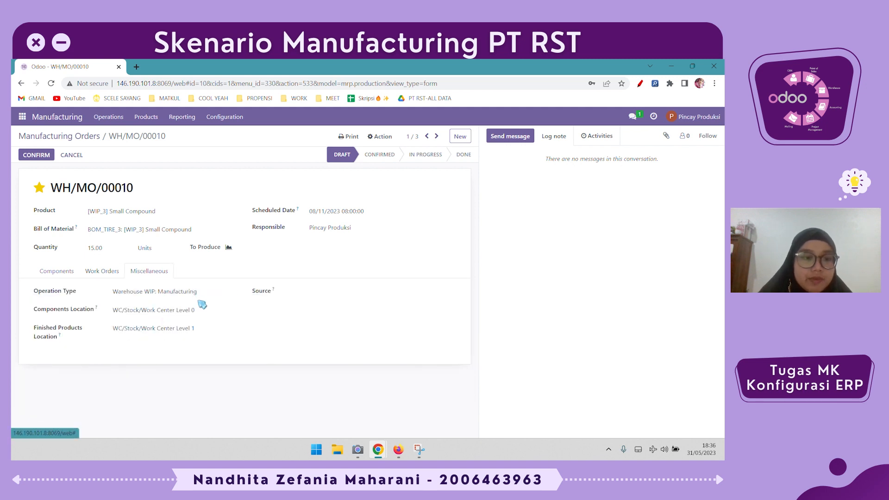
click(47, 160)
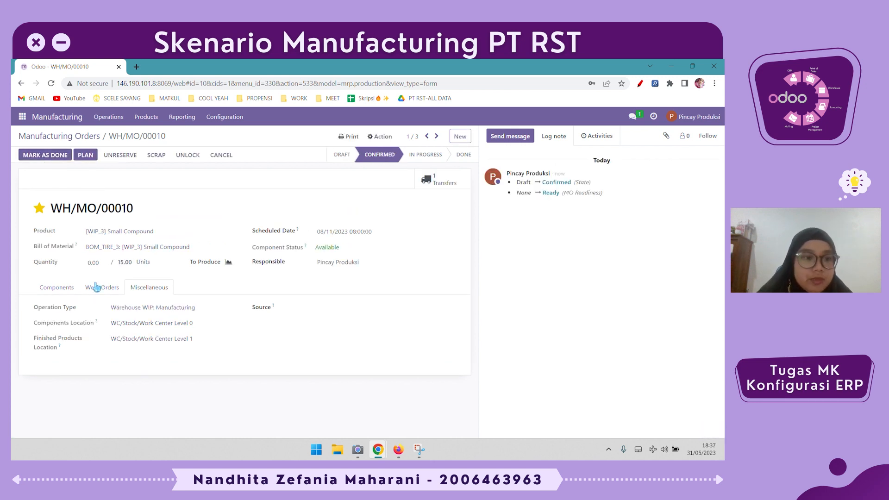
Start and finish the Mixing work order of WH/MO/00010, then validate the manufacturing order
click(97, 287)
click(402, 320)
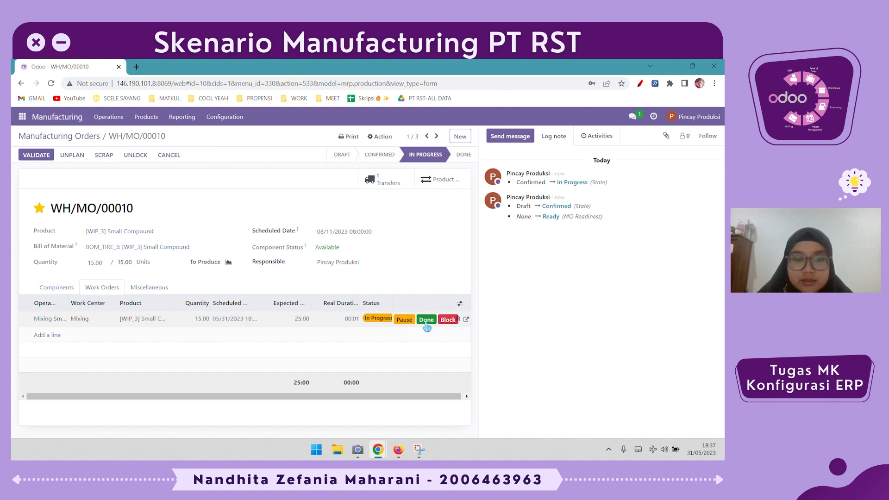
click(426, 320)
click(36, 156)
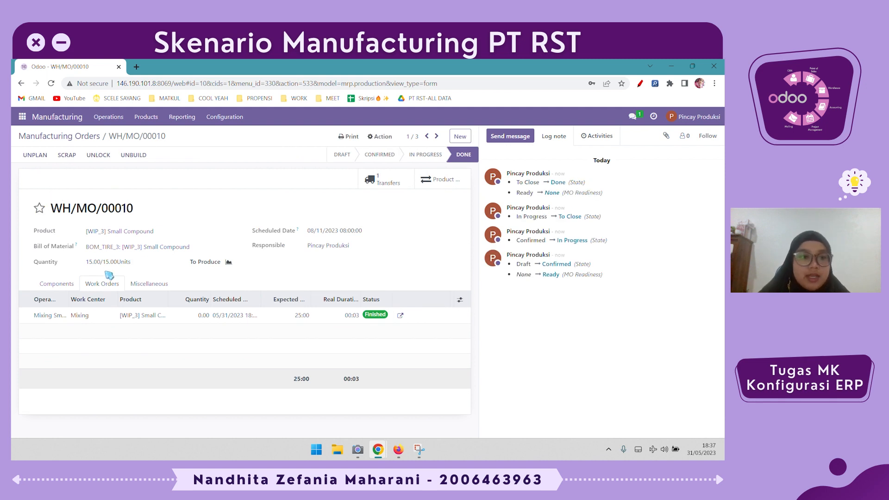
Open the Small Compound product, review its forecasted report and moves history, and return to the Manufacturing Orders list
drag(85, 262, 158, 268)
click(158, 268)
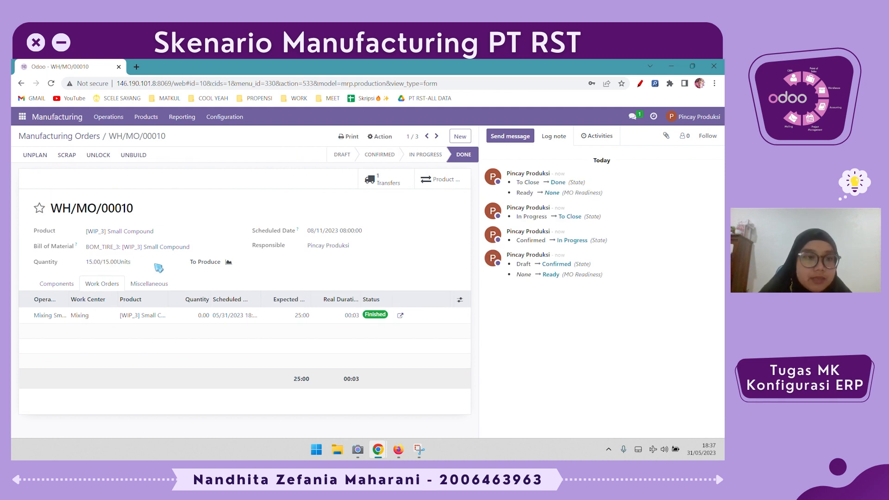
click(146, 117)
click(154, 147)
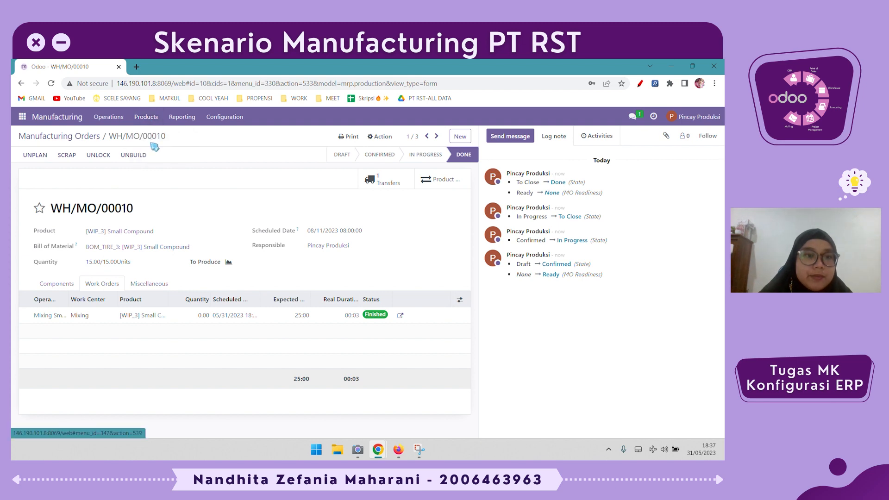
scroll(298, 323, down, 2)
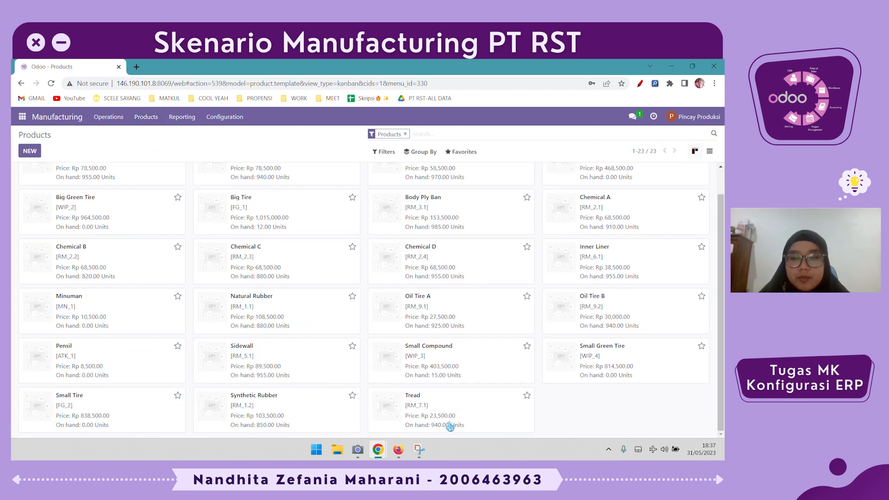
click(483, 371)
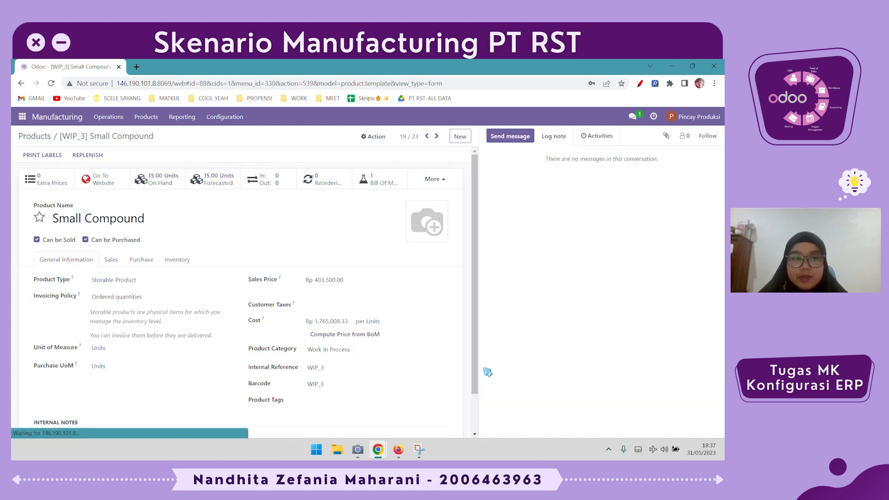
click(231, 182)
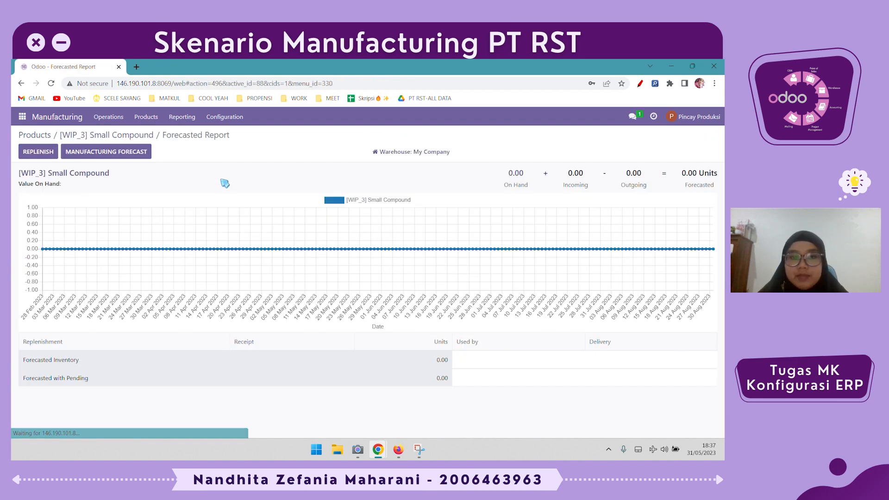
click(95, 138)
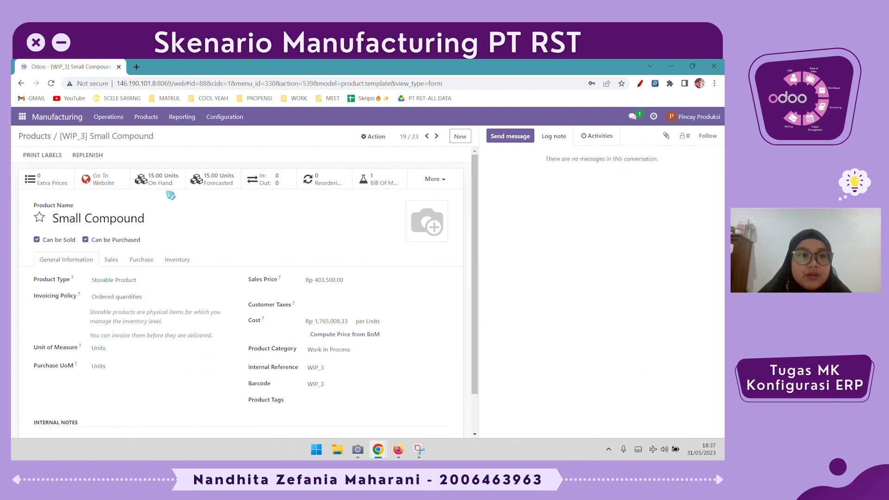
click(279, 184)
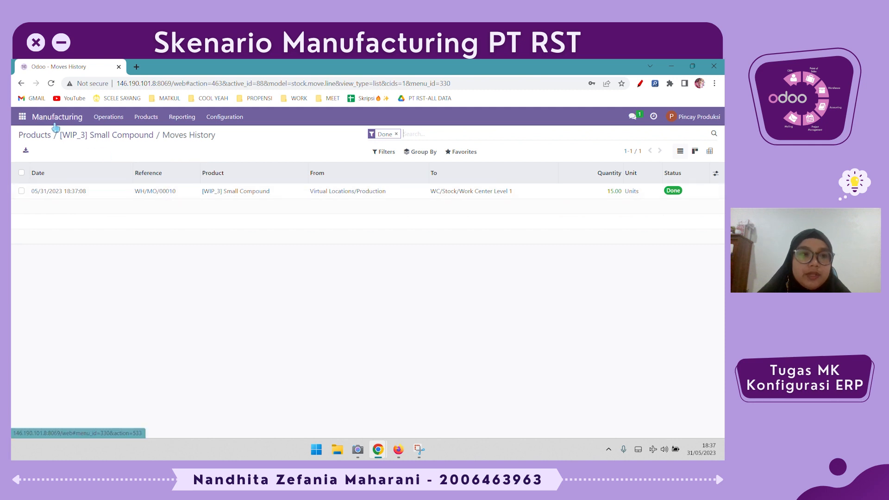
click(117, 122)
click(120, 135)
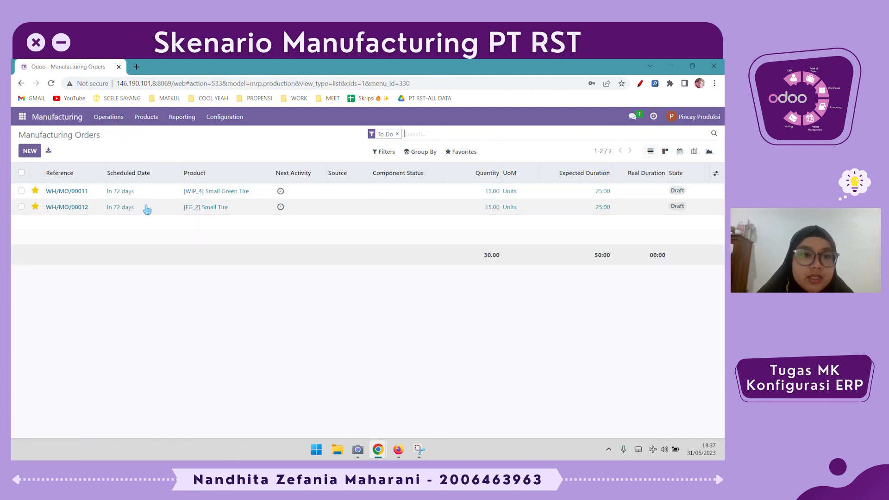
Open manufacturing order WH/MO/00011 for Small Green Tire and review its components, briefly comparing with WH/MO/00012
click(160, 192)
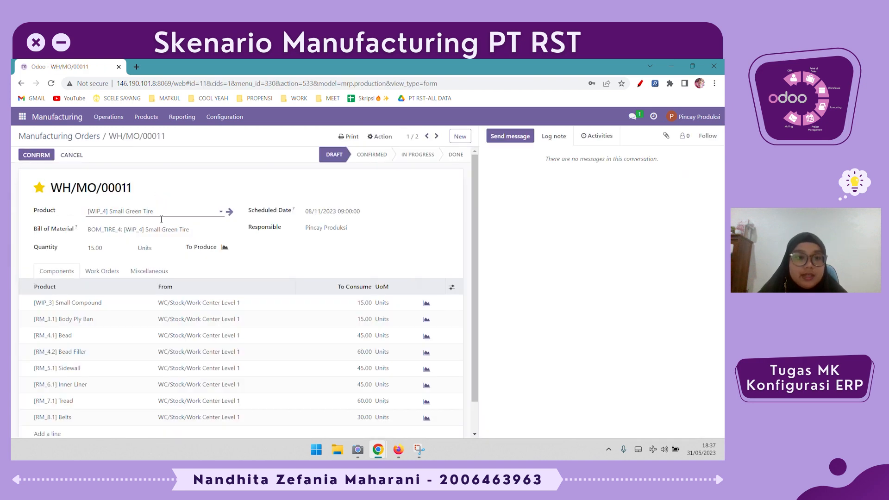
scroll(181, 261, down, 1)
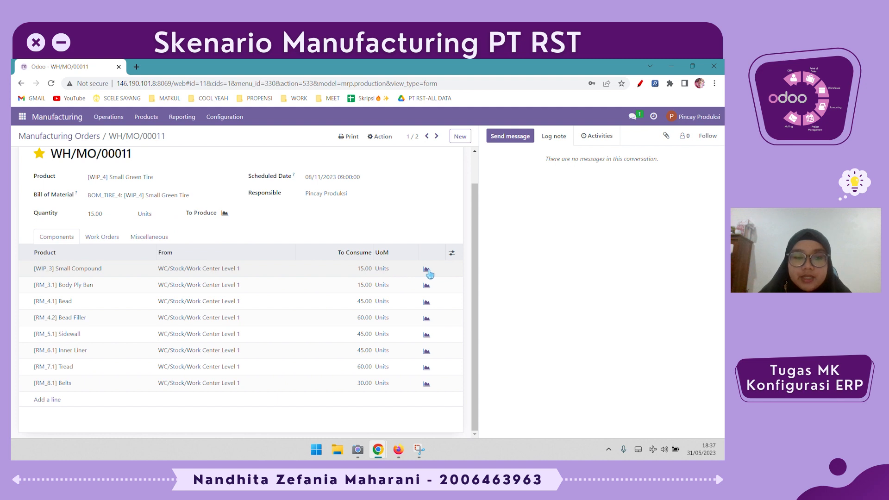
scroll(416, 273, up, 1)
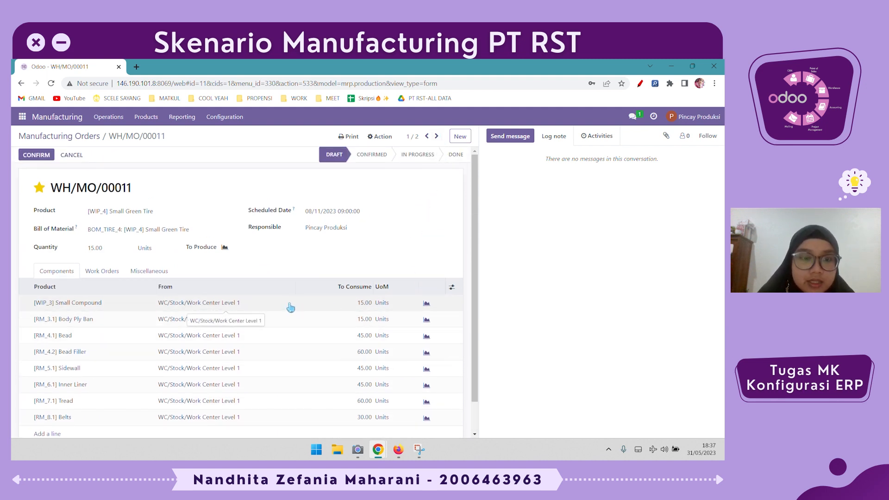
click(436, 136)
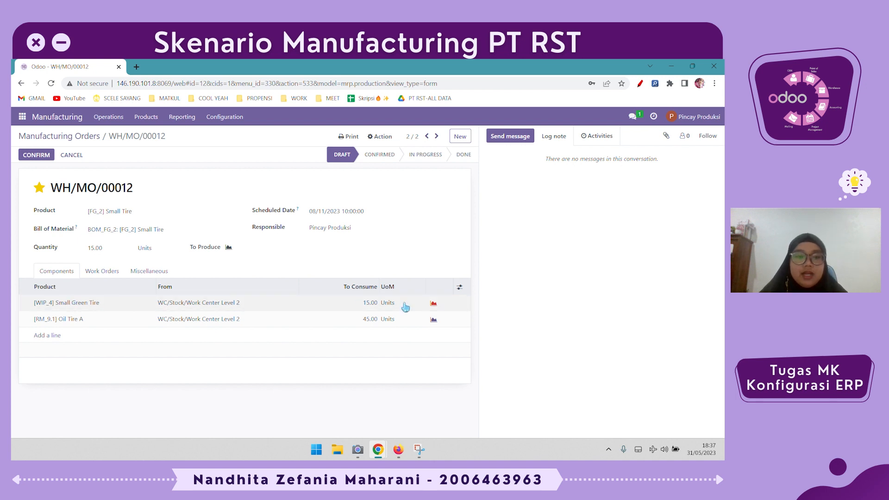
click(427, 136)
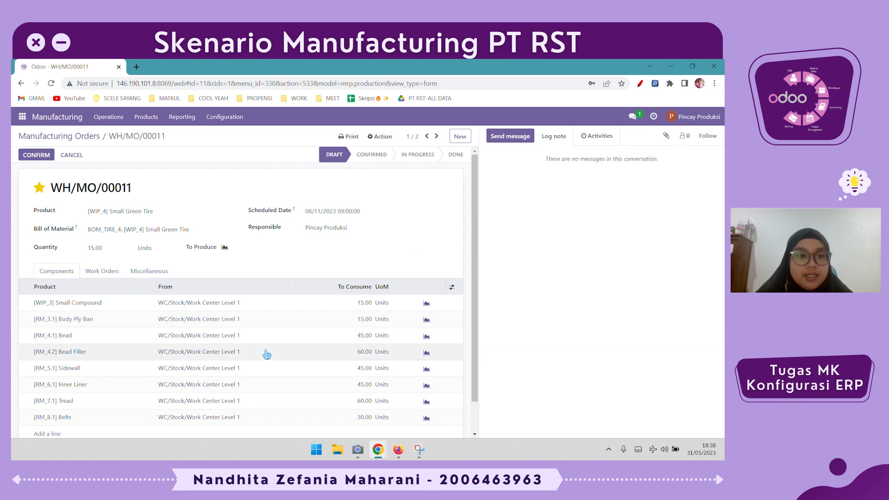
scroll(238, 310, down, 1)
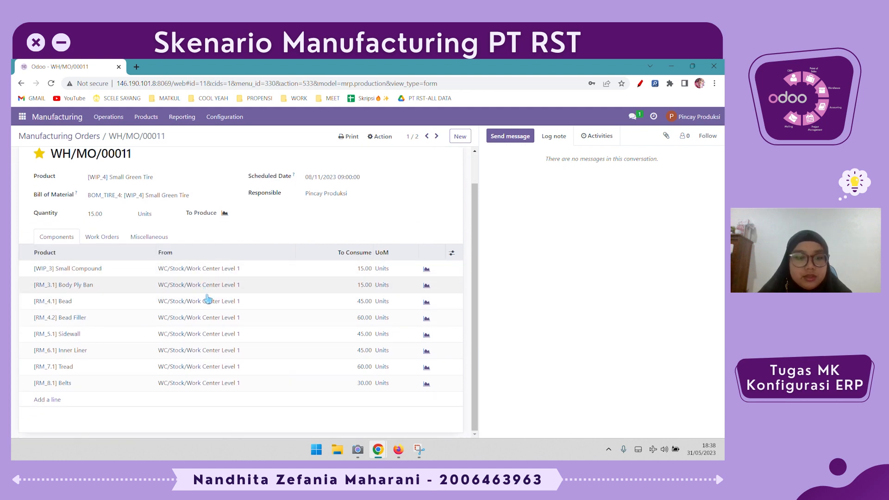
scroll(209, 305, up, 1)
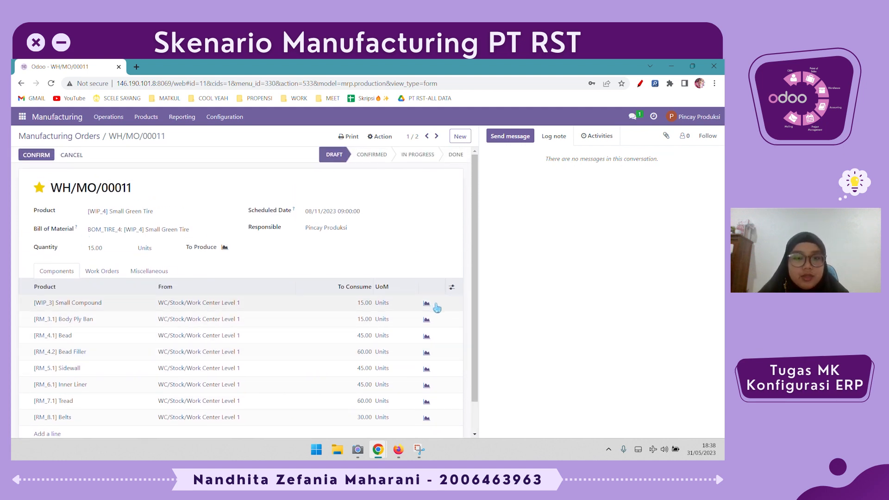
click(33, 158)
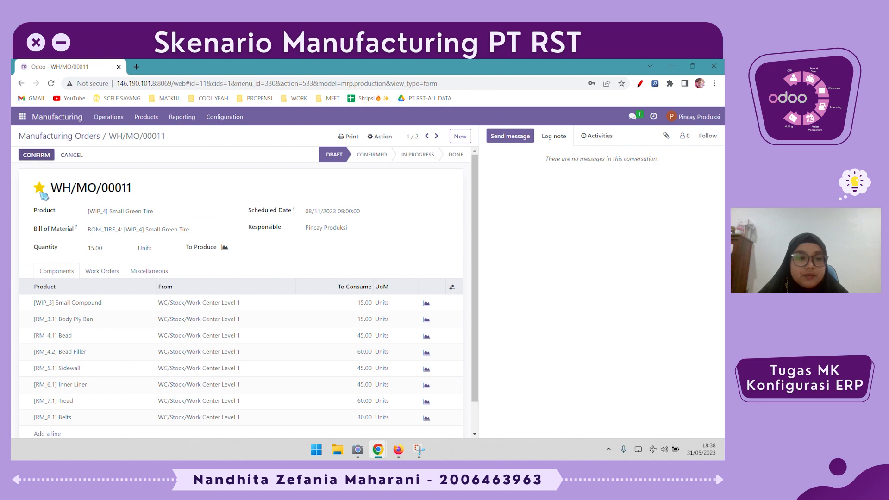
Review the work orders and component and finished product locations of WH/MO/00011, then confirm it
click(117, 277)
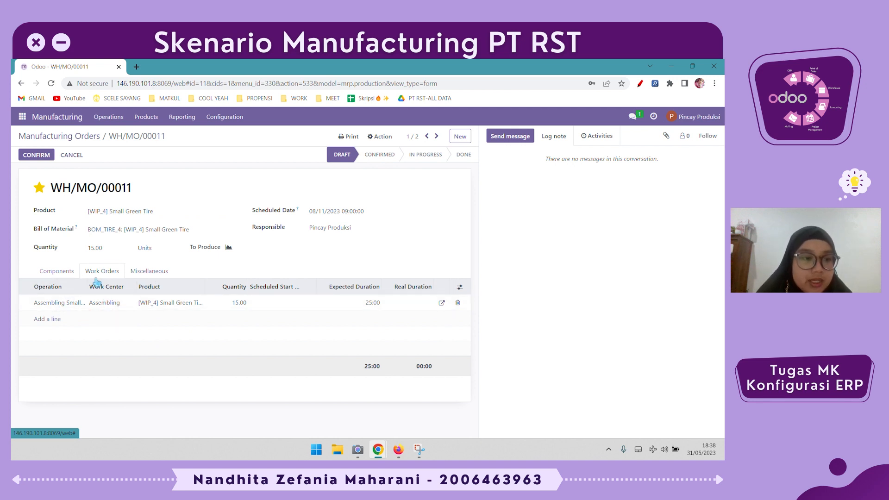
click(147, 271)
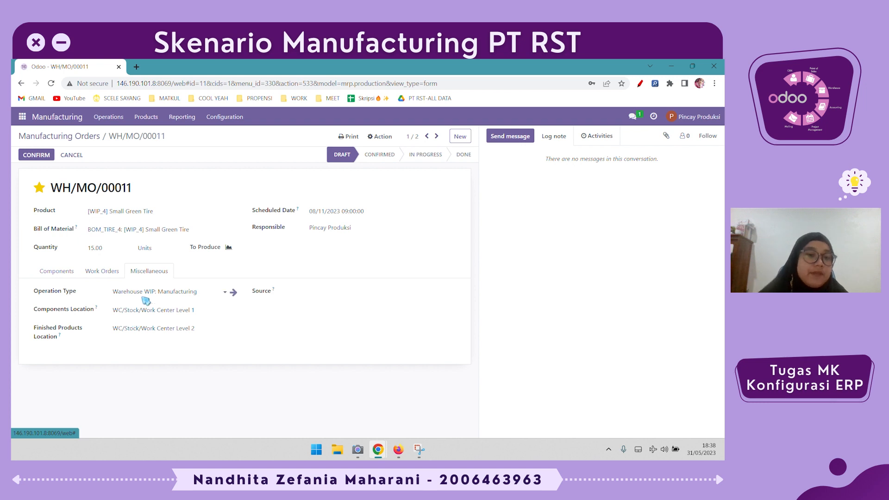
click(106, 272)
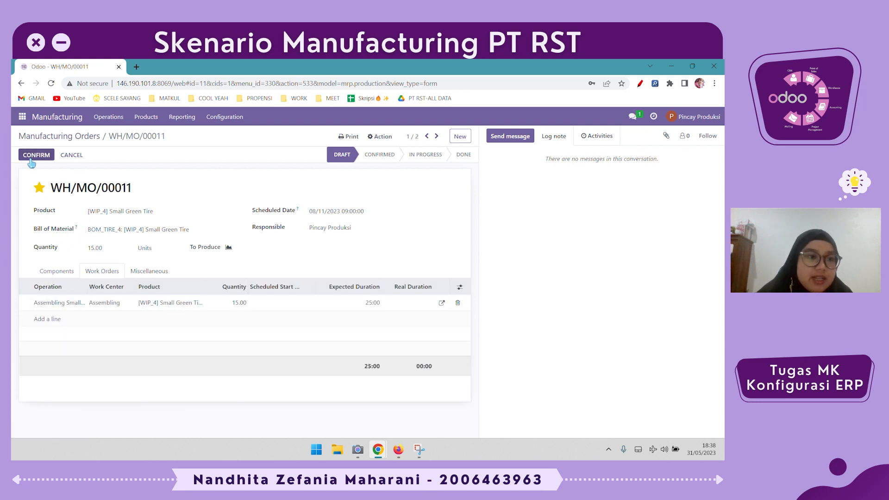
click(35, 156)
Start and finish the Assembling work order of WH/MO/00011, then mark the manufacturing order as done
click(403, 299)
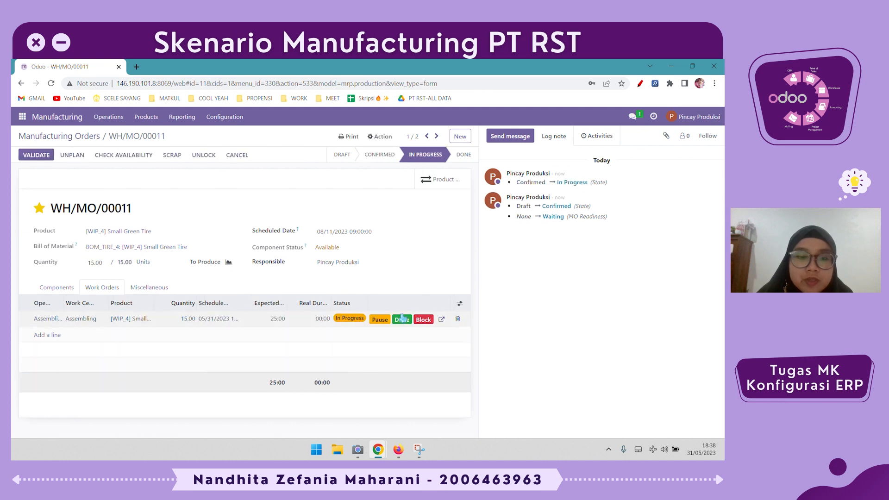
click(402, 319)
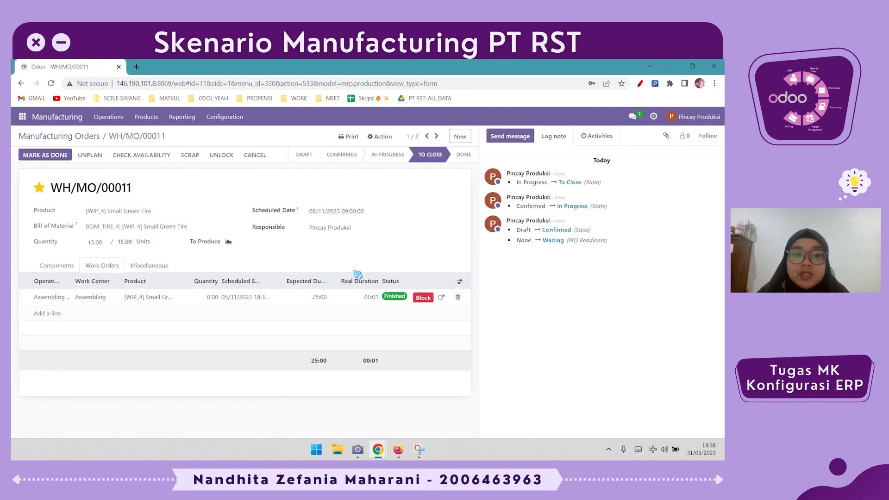
click(53, 156)
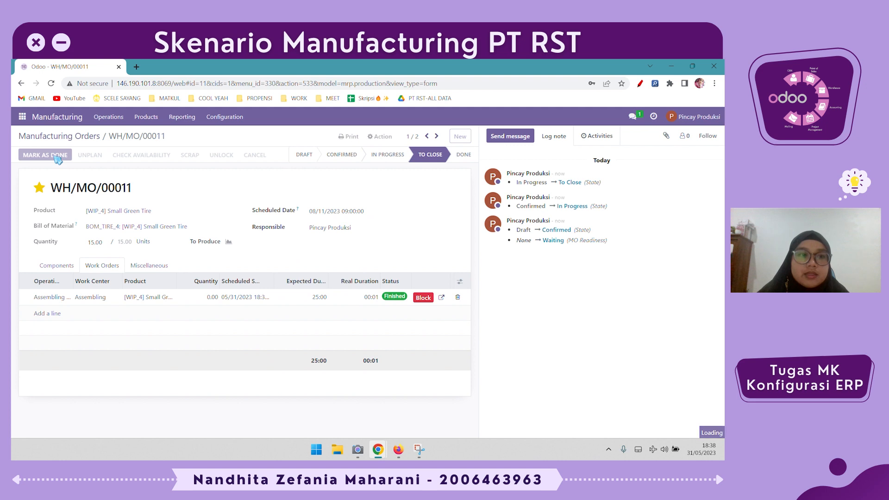
drag(146, 263, 15, 263)
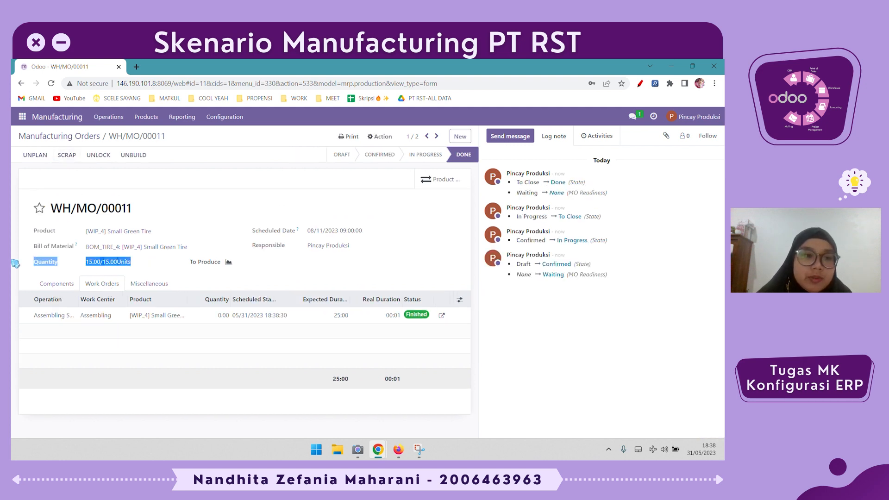
click(178, 199)
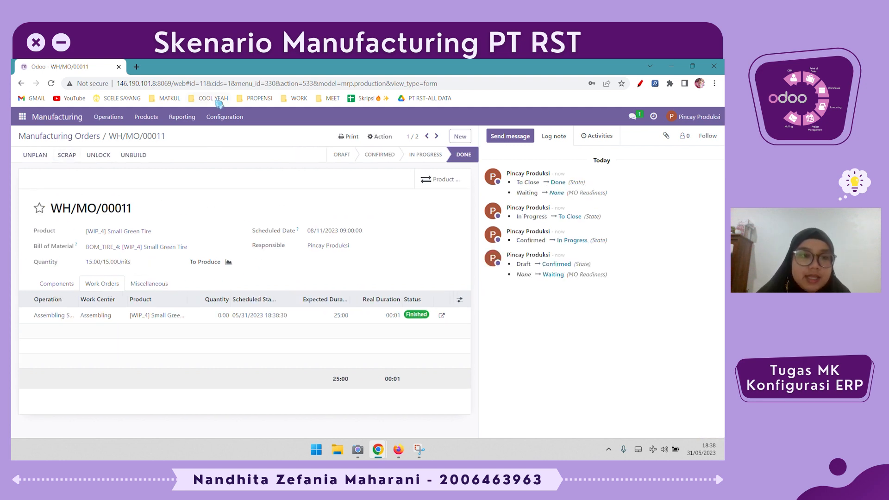
Open the Small Green Tire product from the products list and review its moves history
click(146, 117)
click(152, 139)
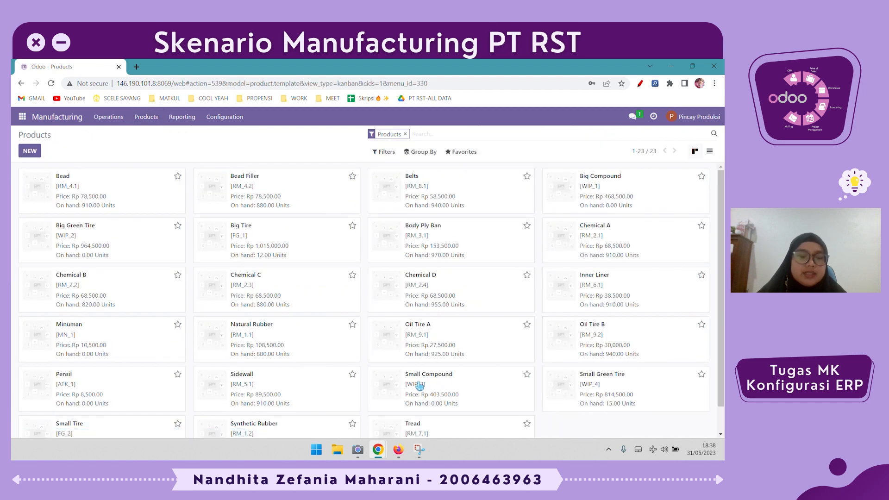
scroll(412, 387, down, 1)
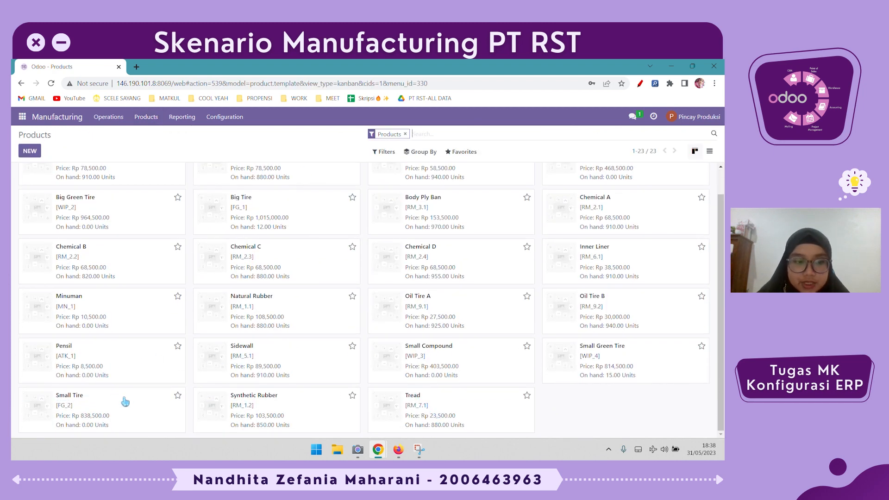
click(616, 369)
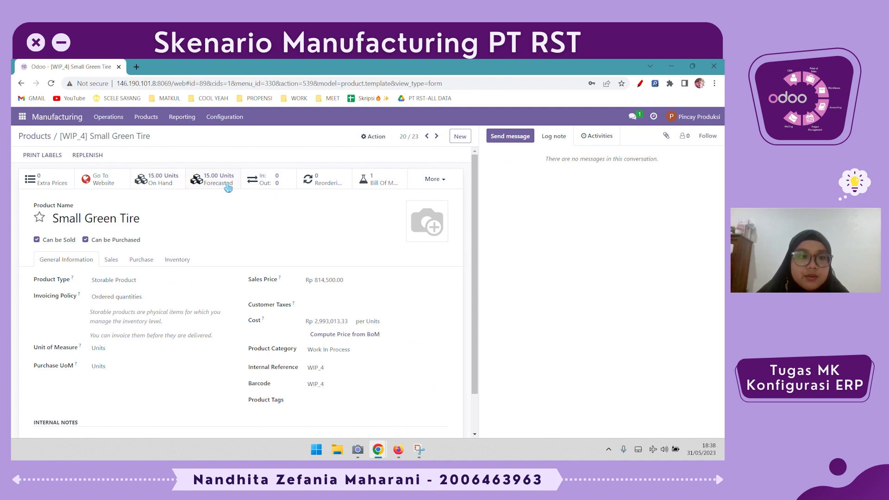
click(262, 183)
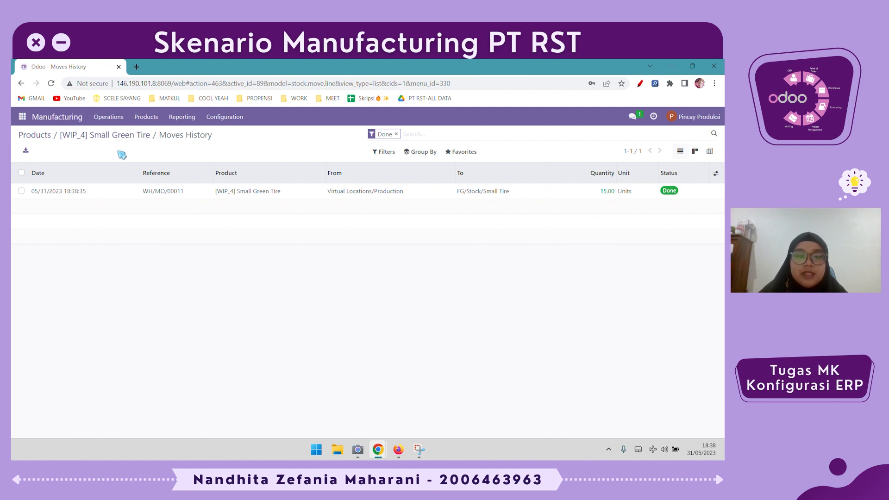
click(117, 120)
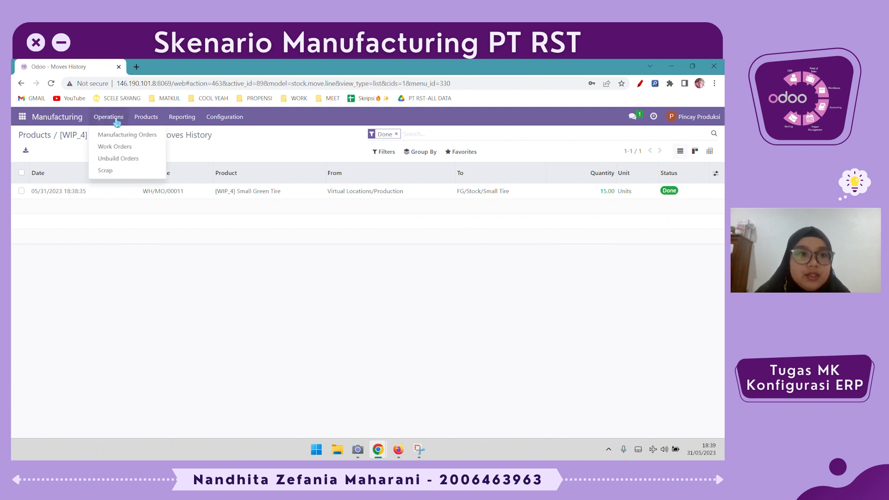
click(119, 135)
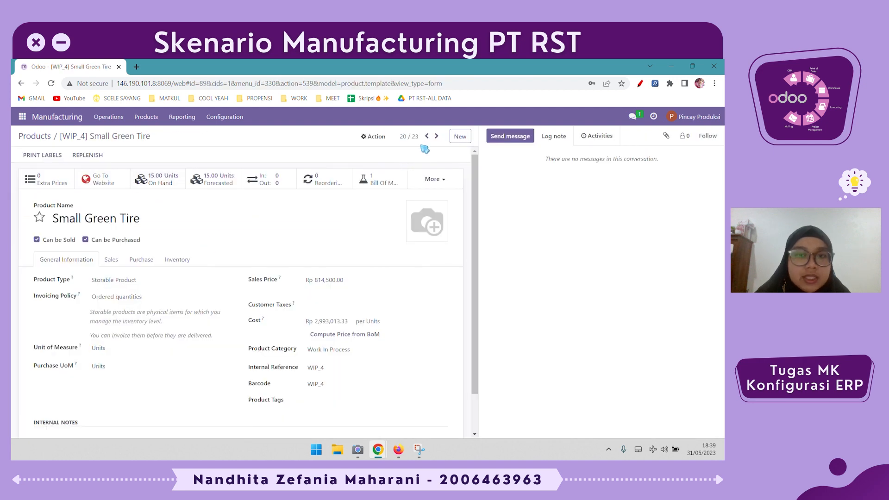
Return to the Manufacturing Orders list and open WH/MO/00012 for Small Tire
click(35, 138)
click(108, 117)
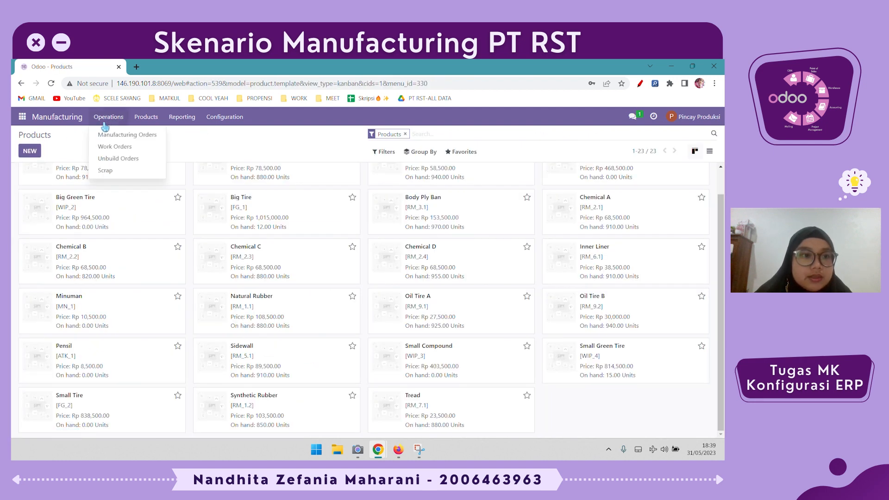
click(121, 133)
click(308, 196)
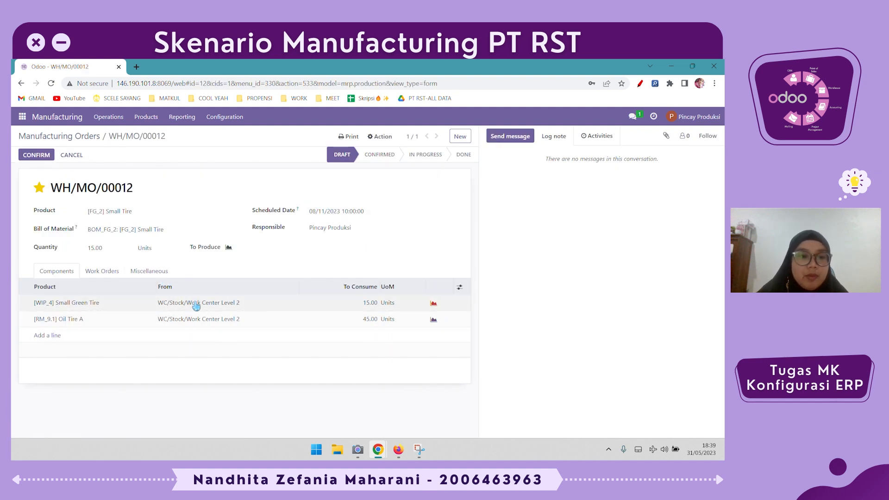
Switch to the Inventory app and review on-hand quantities per location in Inventory Adjustments
click(21, 120)
click(34, 194)
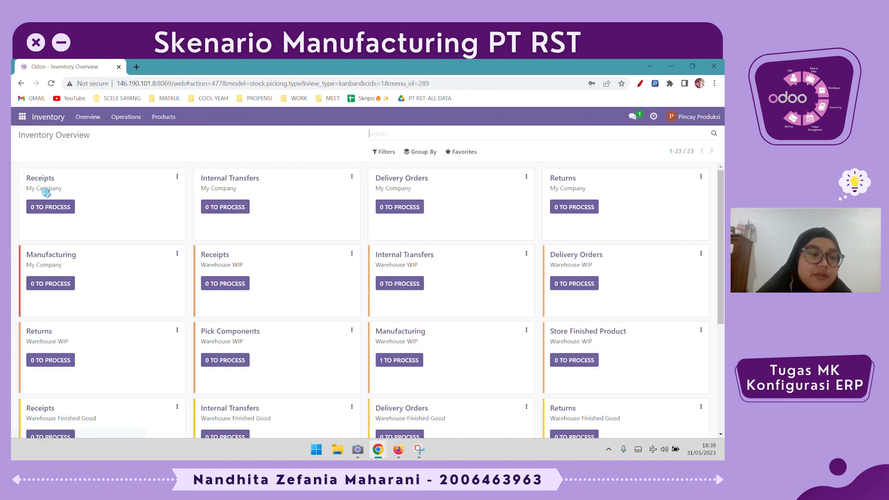
click(125, 117)
click(127, 132)
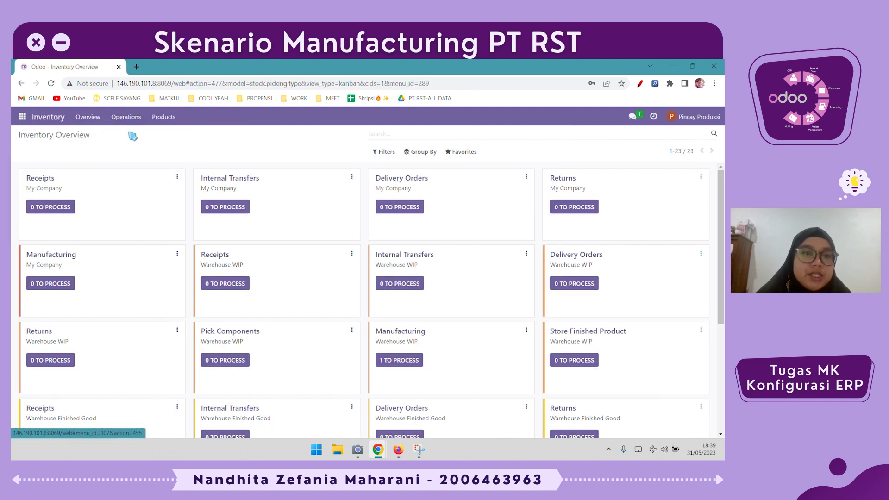
click(411, 134)
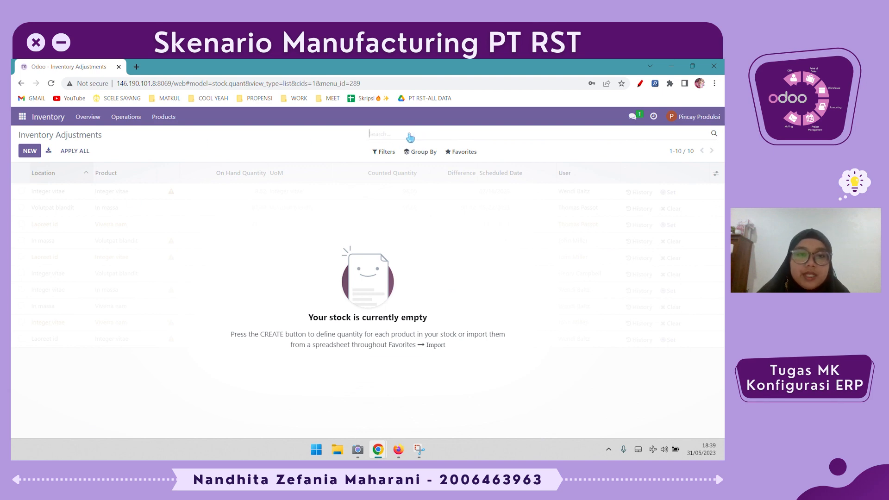
scroll(232, 260, down, 5)
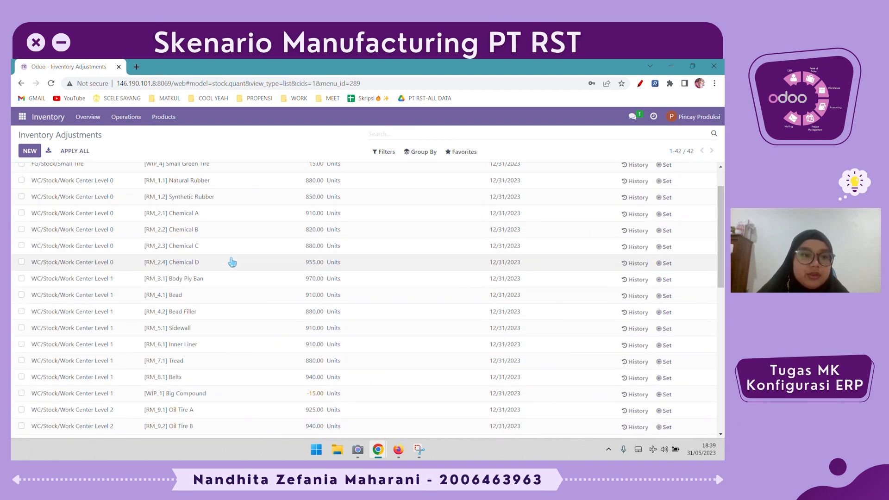
scroll(36, 204, up, 5)
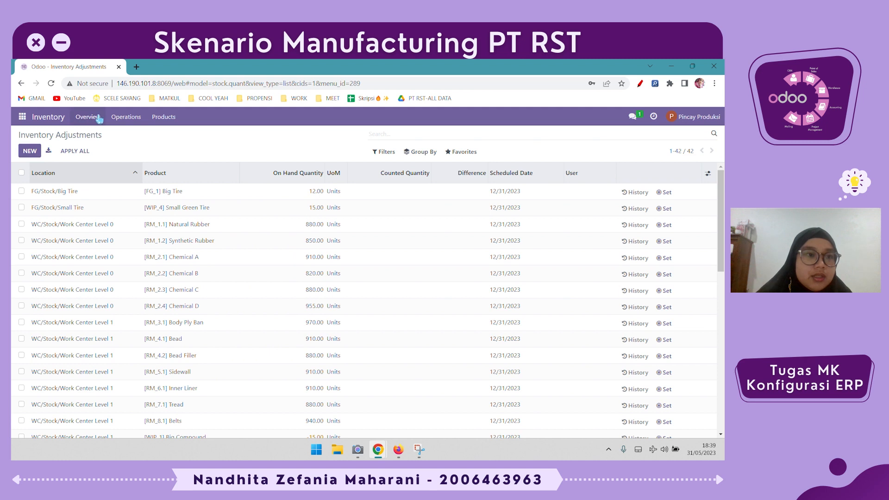
Create a new internal transfer from FG/Stock/Small Tire to WC/Stock/Work Center Level 2
click(125, 117)
click(218, 161)
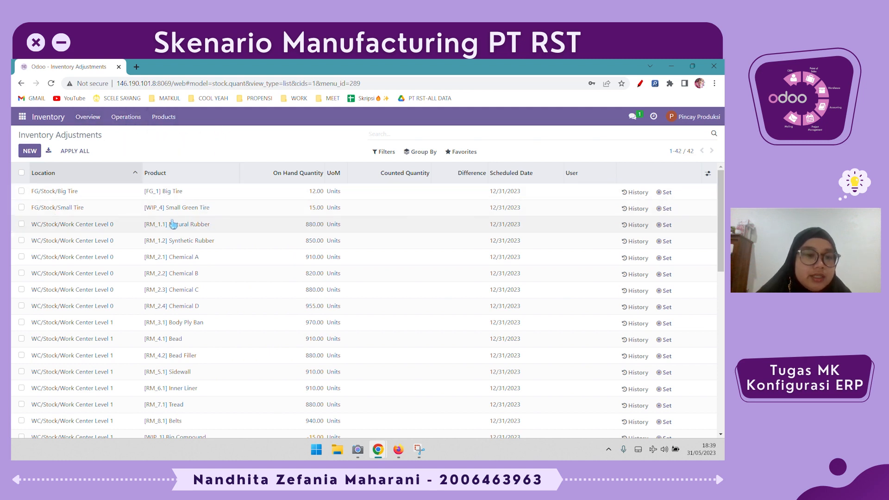
click(124, 117)
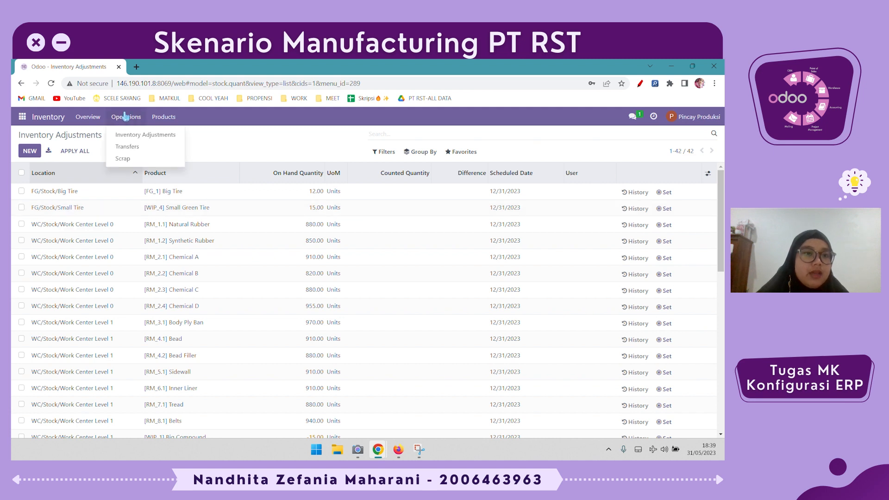
click(158, 152)
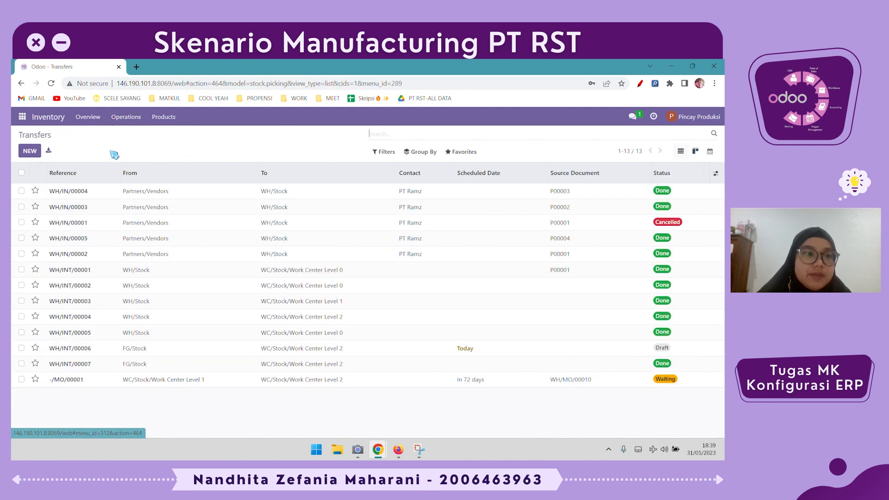
click(30, 151)
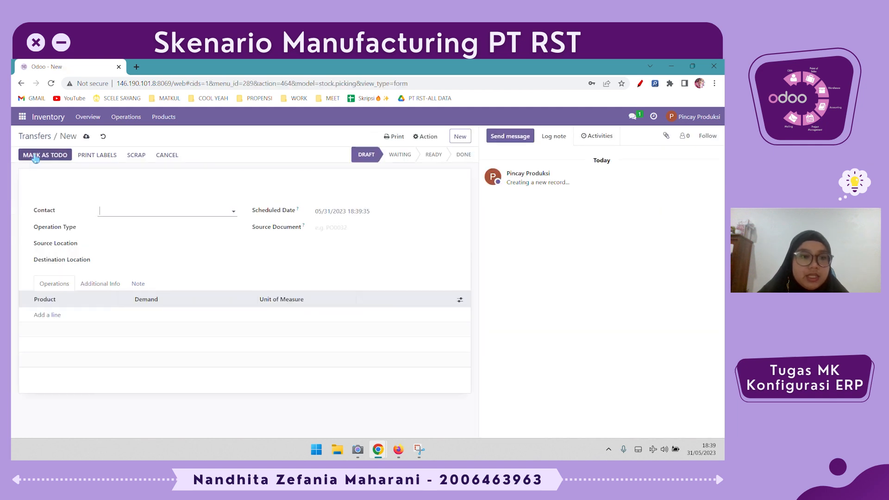
click(119, 226)
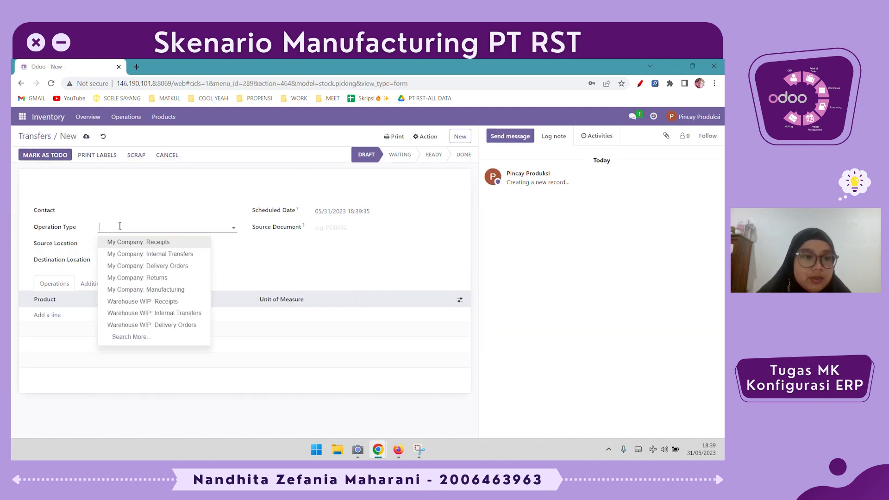
click(126, 253)
click(133, 245)
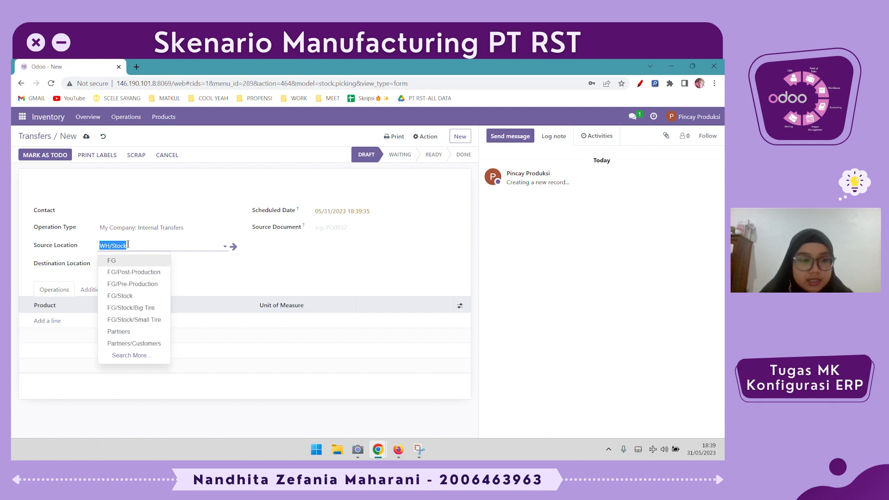
text(stok)
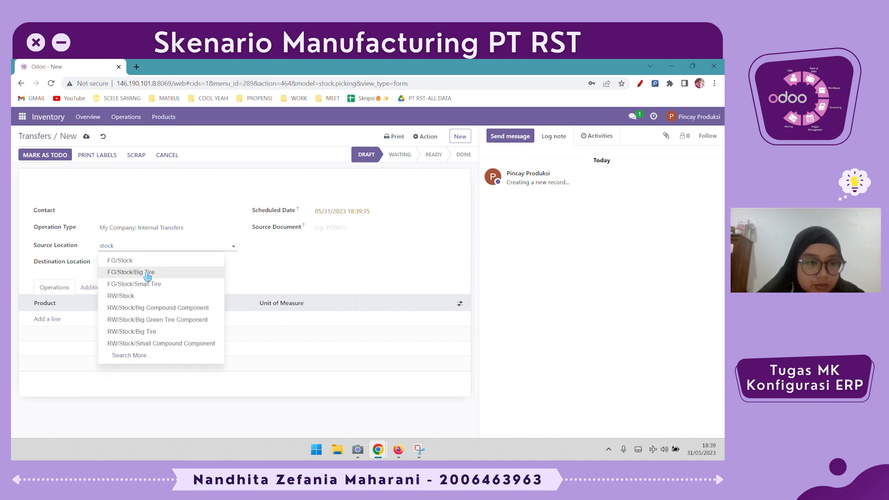
click(155, 280)
click(157, 267)
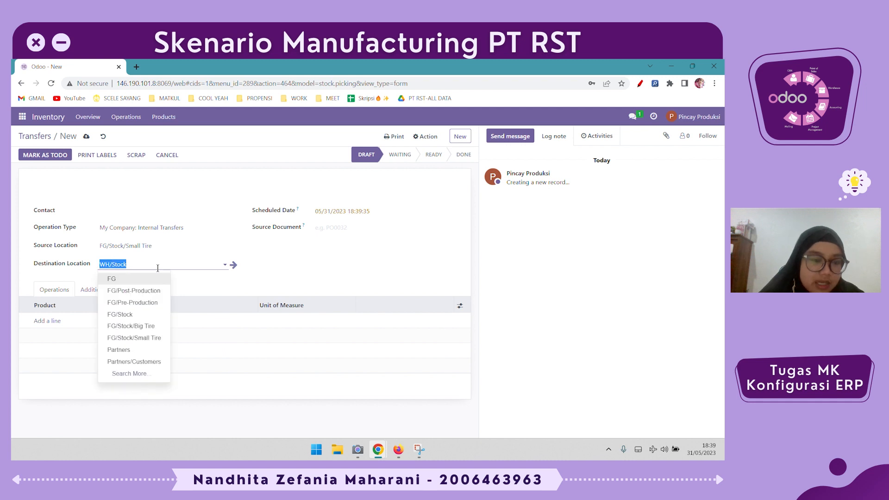
text(level)
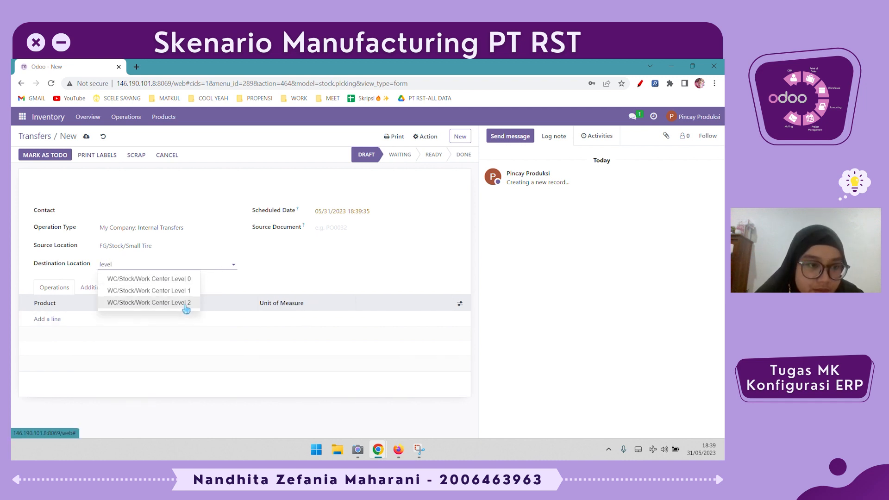
click(186, 303)
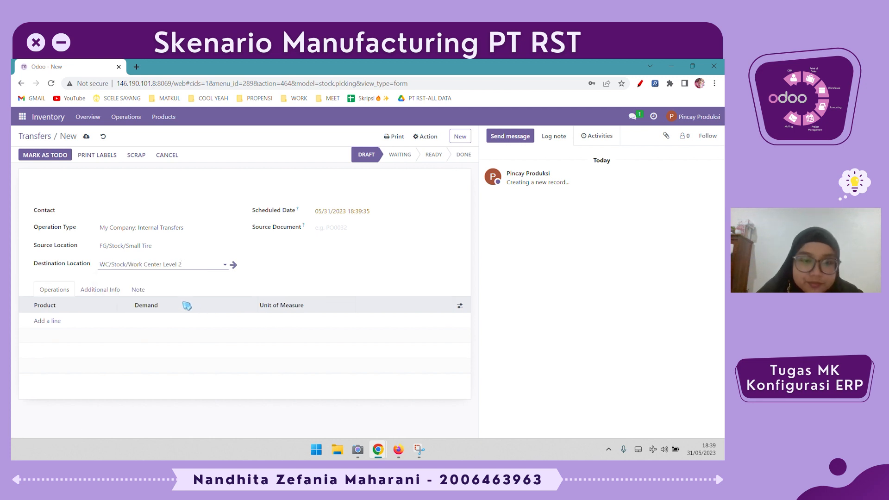
Add 15 units of Small Green Tire to the transfer, mark it as to do and validate it
click(52, 321)
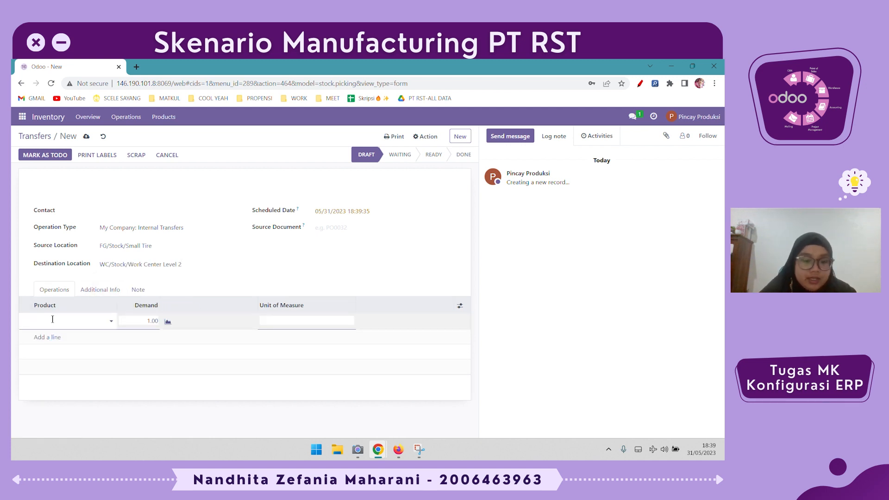
text(gree)
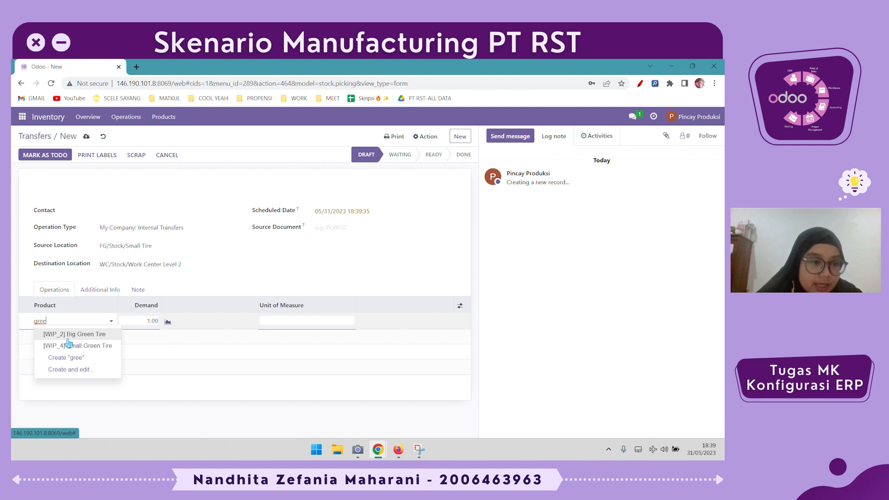
click(65, 336)
click(148, 322)
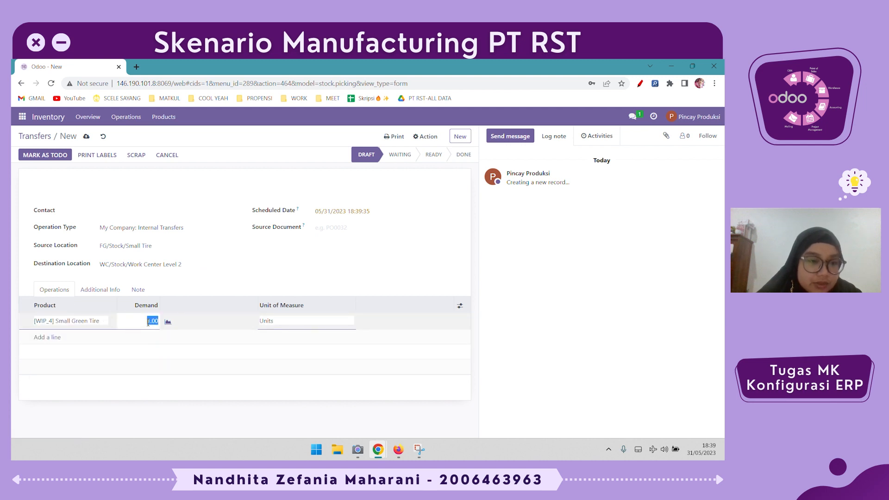
click(211, 417)
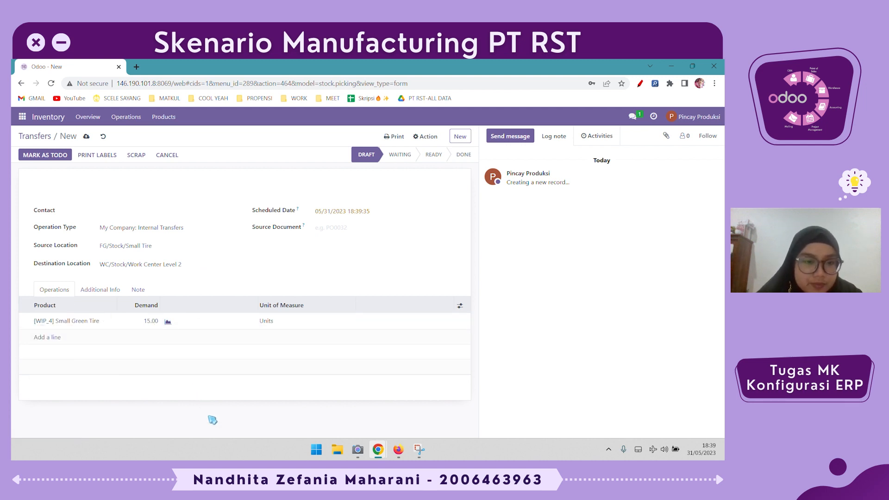
click(57, 159)
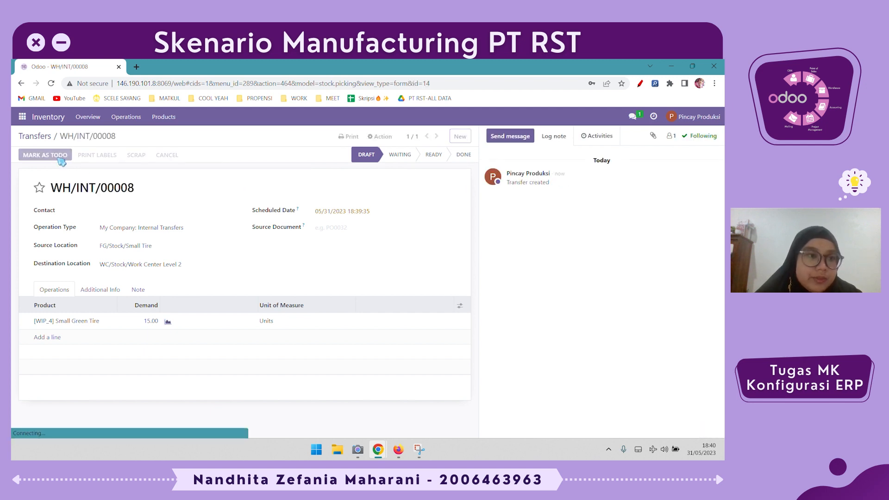
click(37, 156)
click(161, 196)
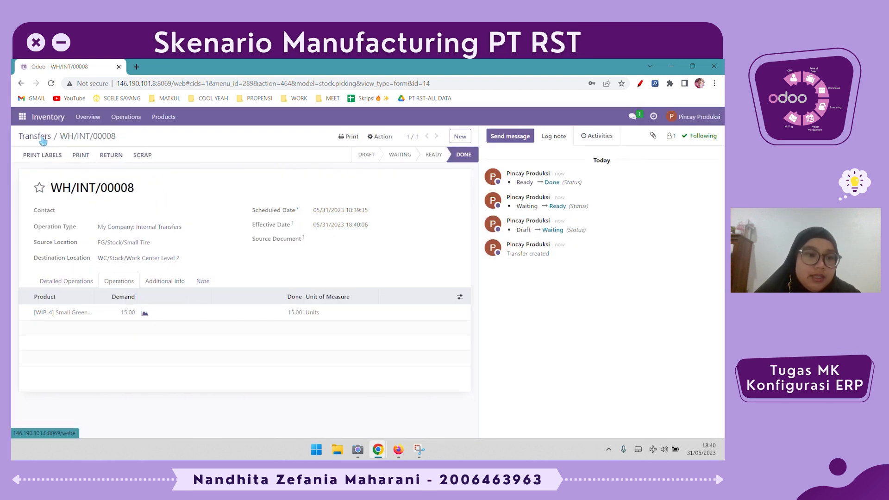
Switch to Manufacturing, open WH/MO/00012 and review its components, work orders and miscellaneous settings
click(22, 117)
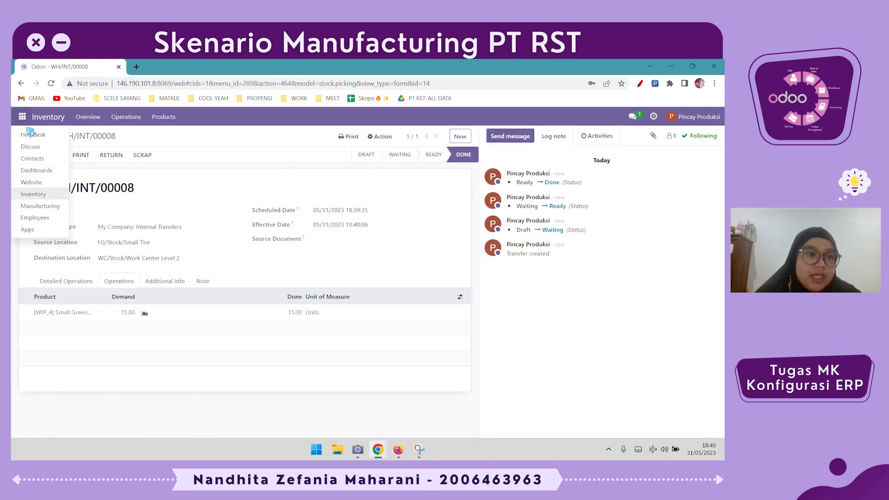
click(57, 210)
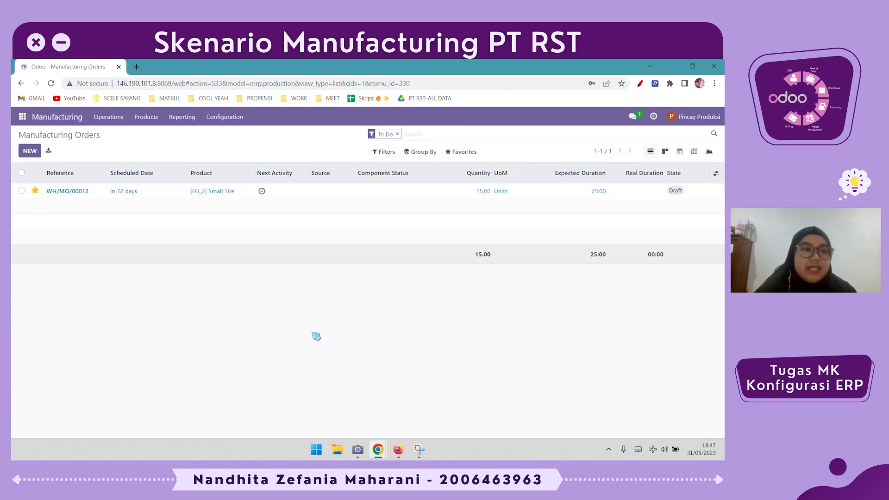
click(338, 194)
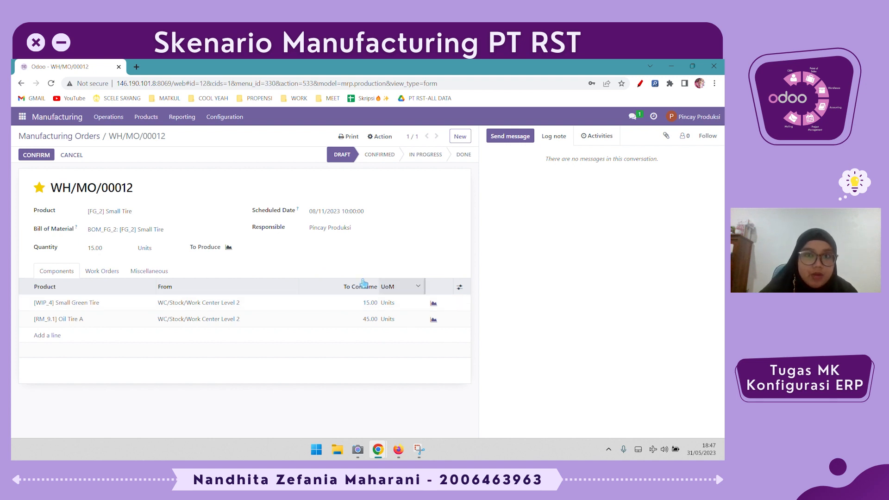
click(123, 272)
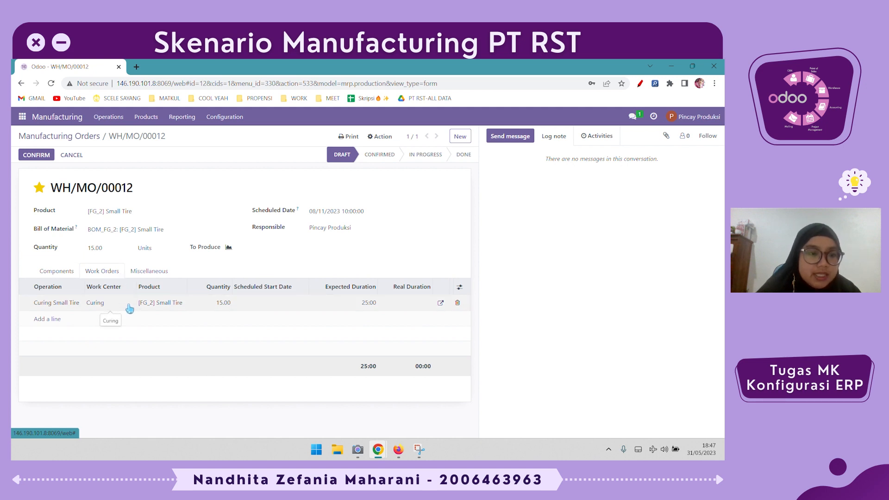
click(147, 275)
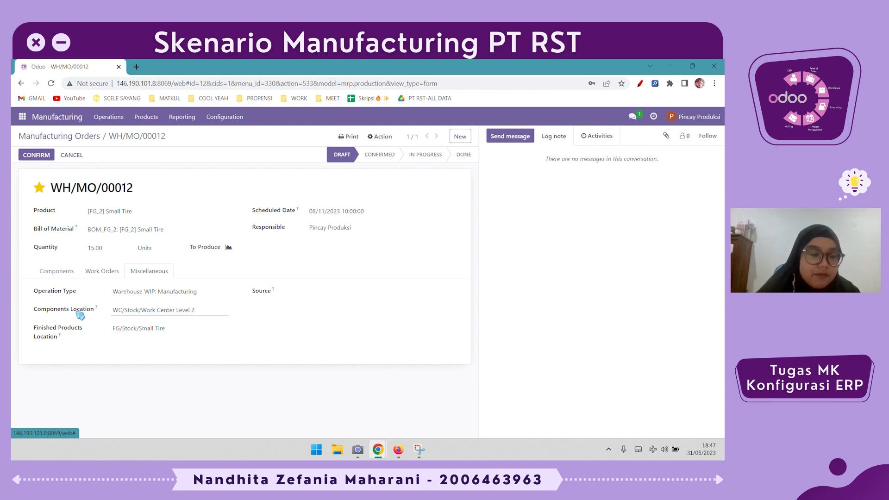
click(100, 279)
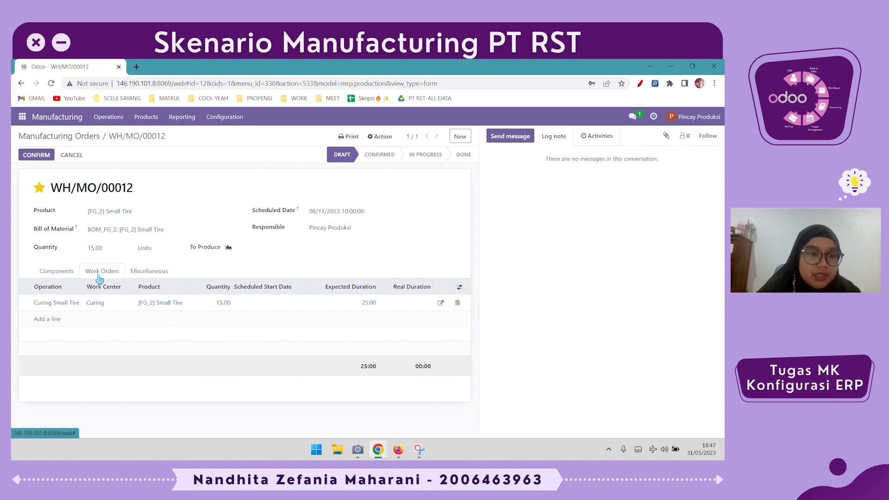
click(70, 277)
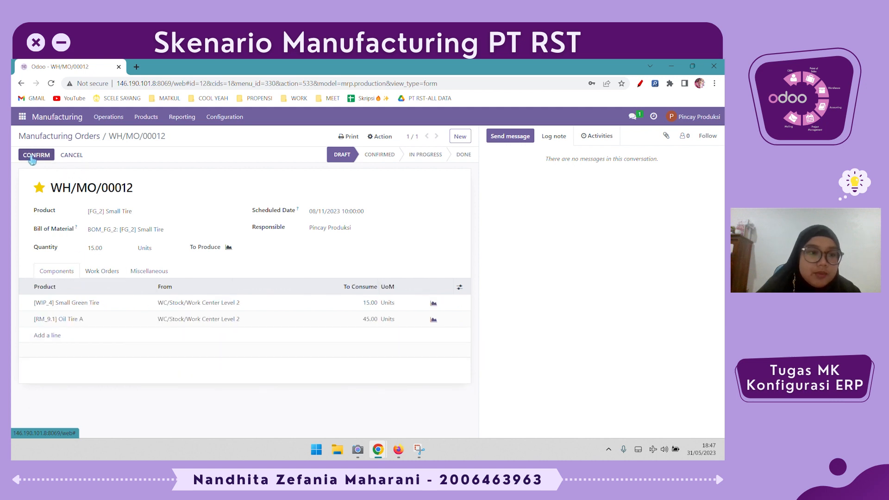
Confirm WH/MO/00012, start and finish its Curing Small Tire work order, then mark the order as done
click(36, 155)
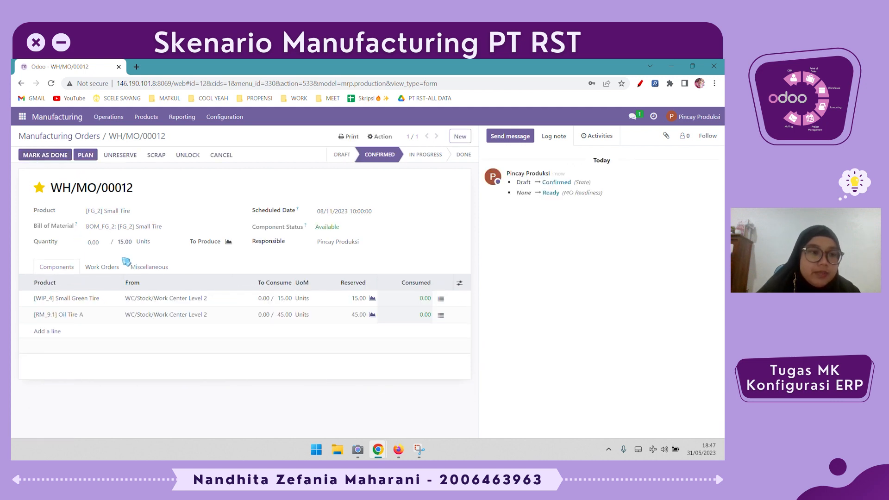
click(101, 268)
click(403, 299)
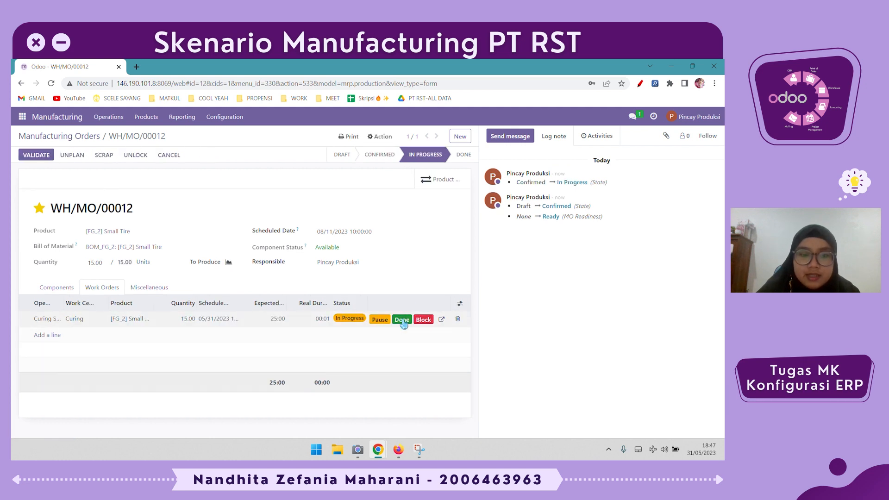
click(402, 320)
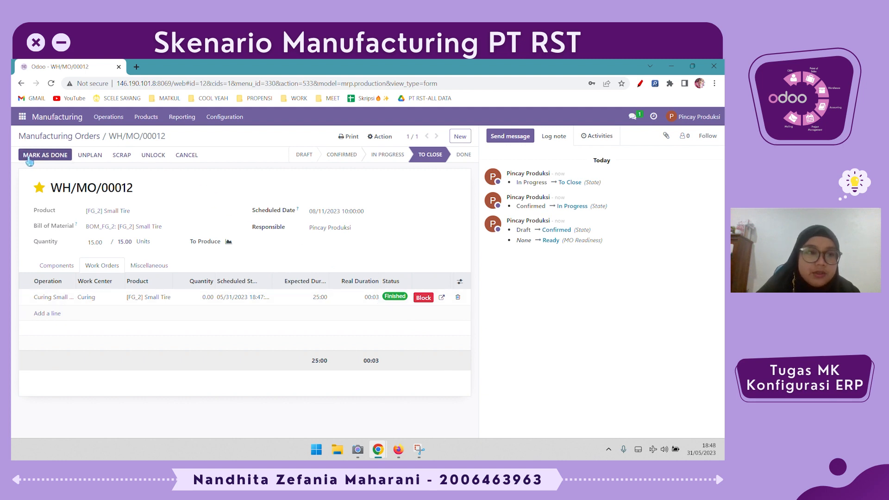
click(39, 155)
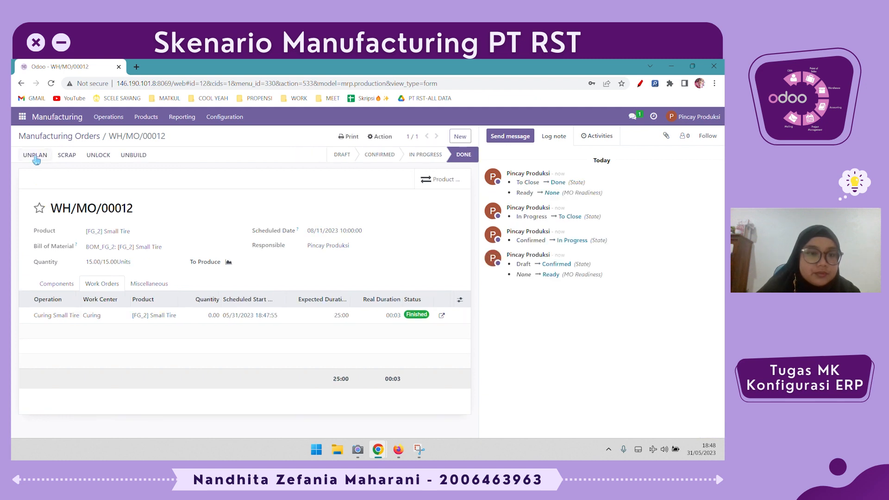
Open the products catalogue and group the products by product category
drag(144, 267, 73, 265)
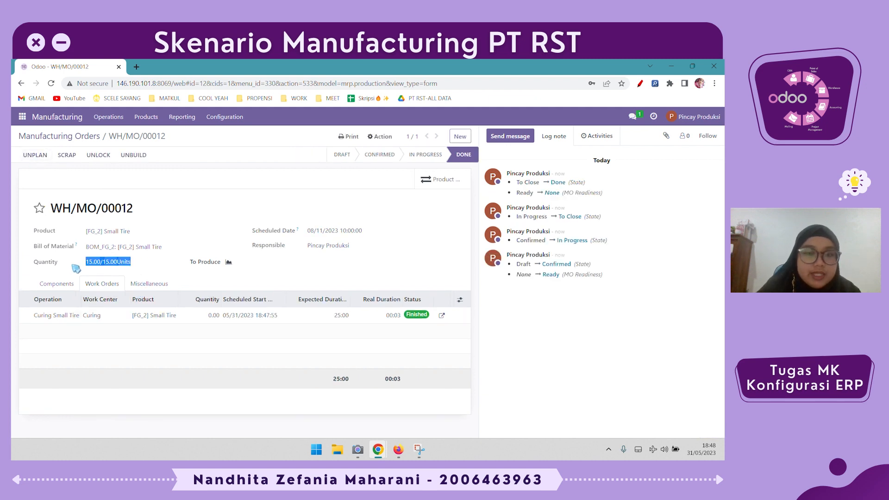
click(150, 117)
click(150, 136)
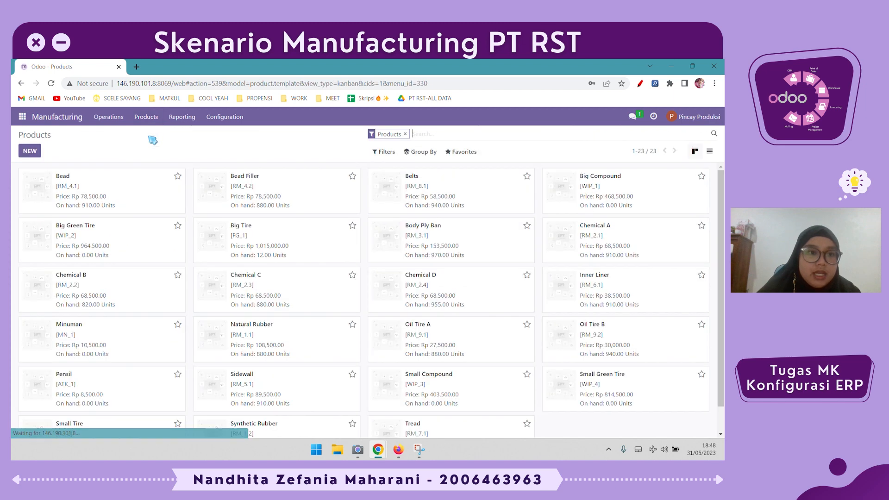
scroll(349, 314, down, 1)
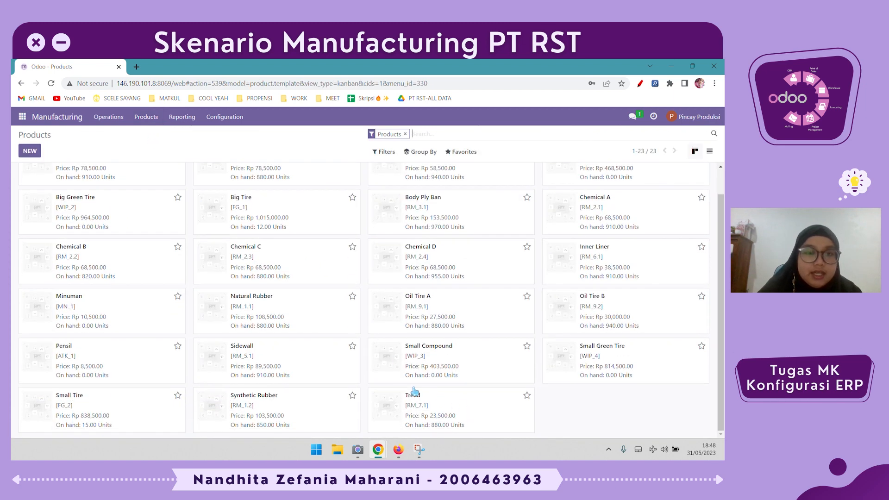
scroll(408, 380, up, 1)
click(420, 151)
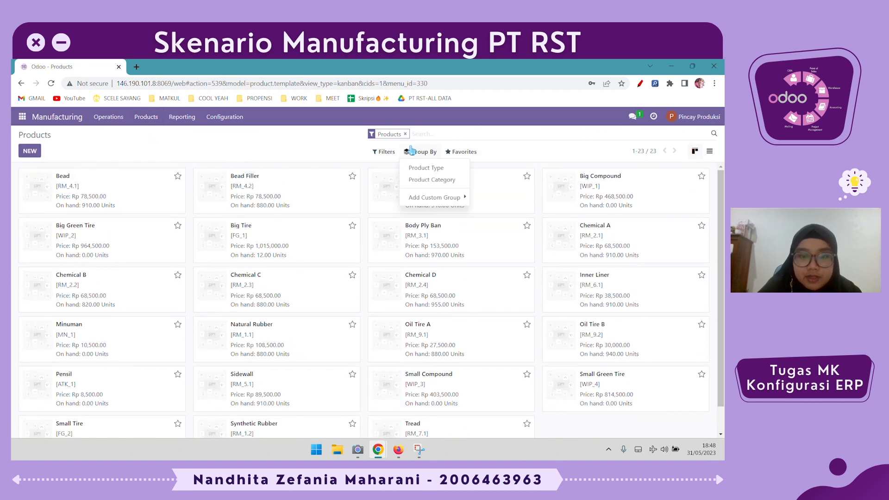
click(433, 180)
click(510, 284)
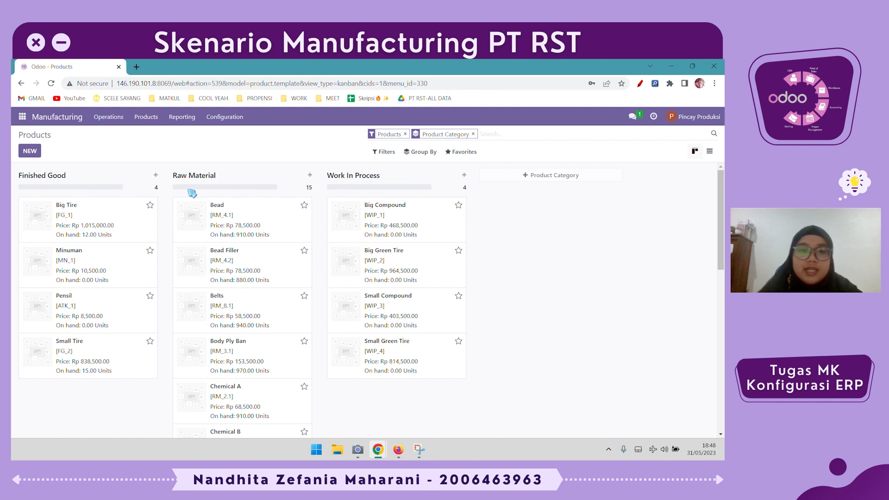
Open the Small Tire product and set its route to WCL2 ST -> FG instead of Buy
click(123, 376)
click(177, 260)
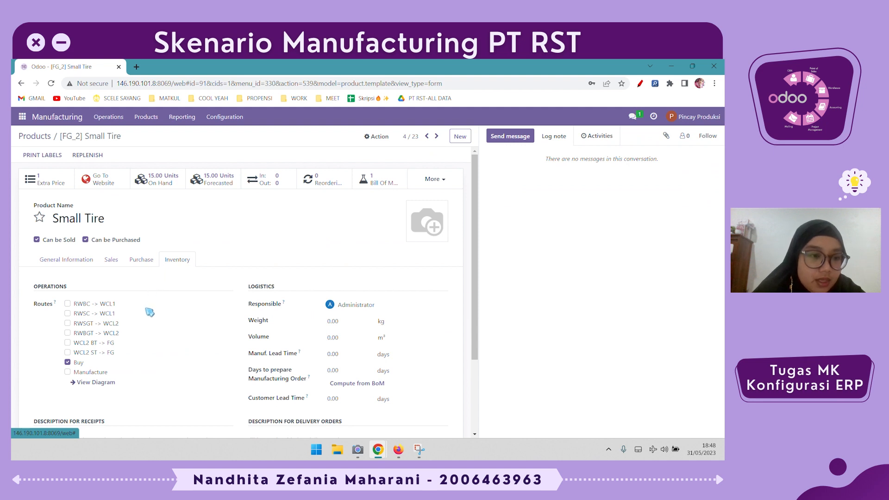
click(88, 353)
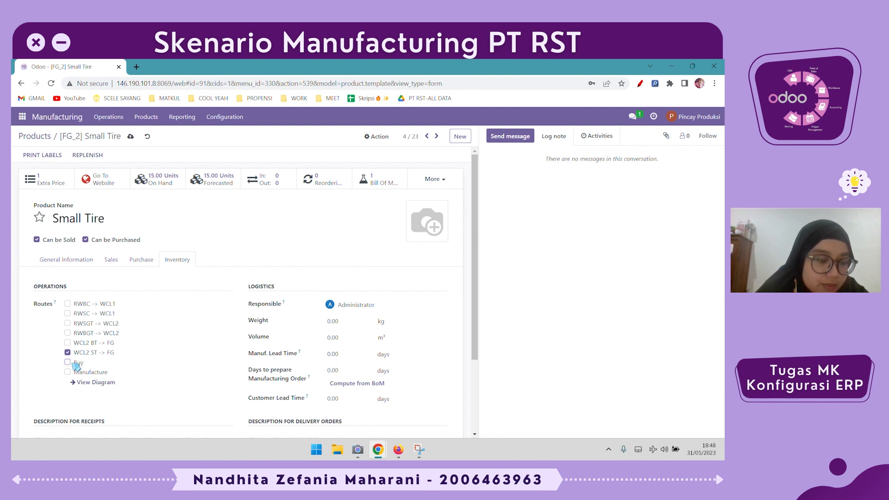
click(101, 384)
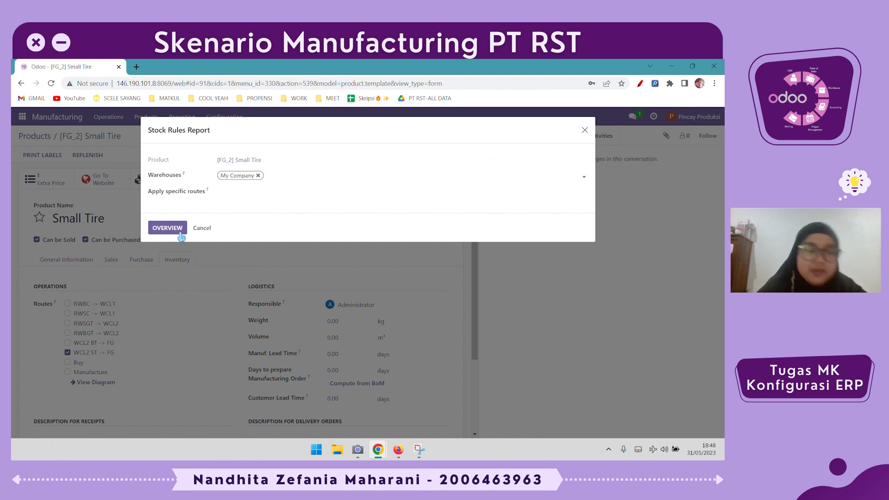
View the Small Tire route diagram, then return to the products catalogue
click(180, 234)
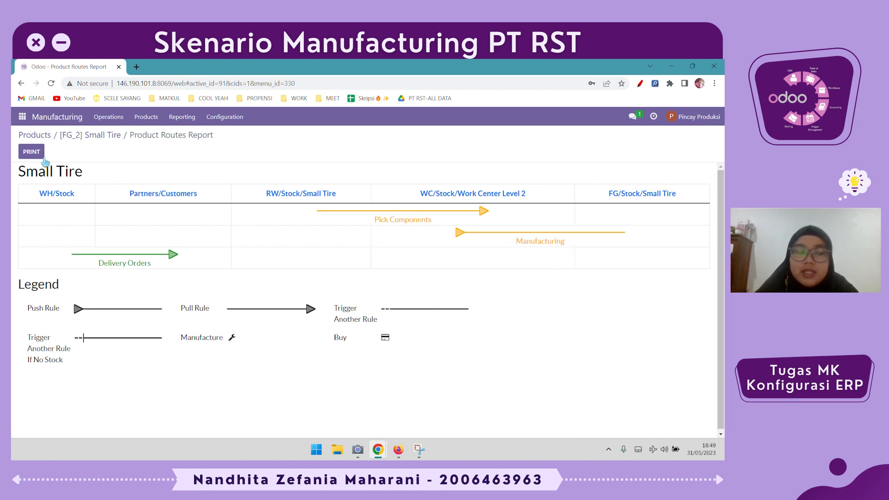
click(91, 136)
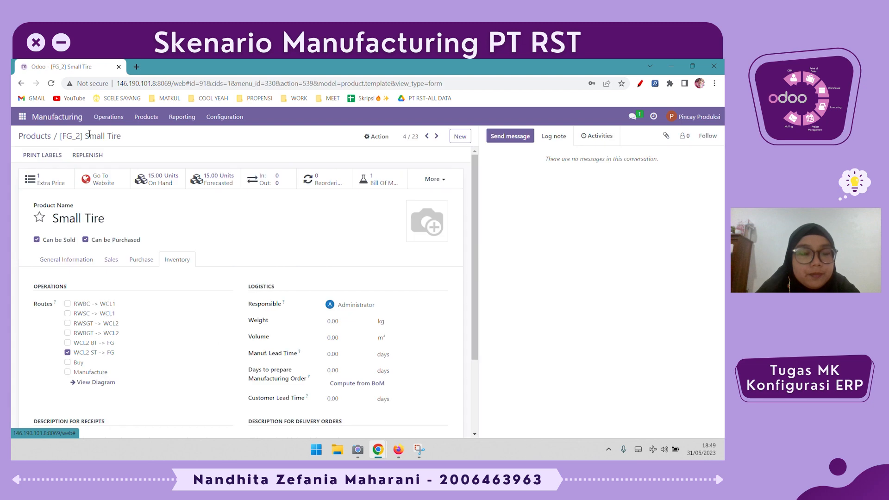
click(35, 136)
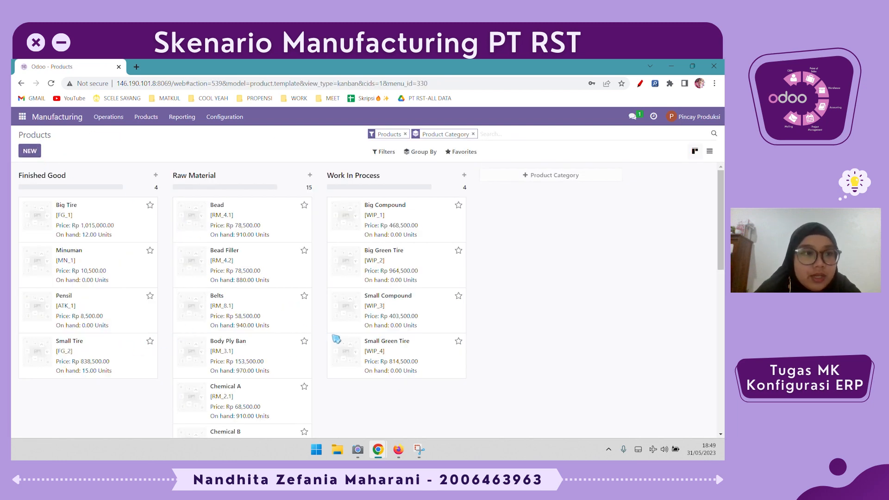
Open the Small Green Tire product and set its route to RWSGT -> WCL2 instead of Manufacture
click(401, 355)
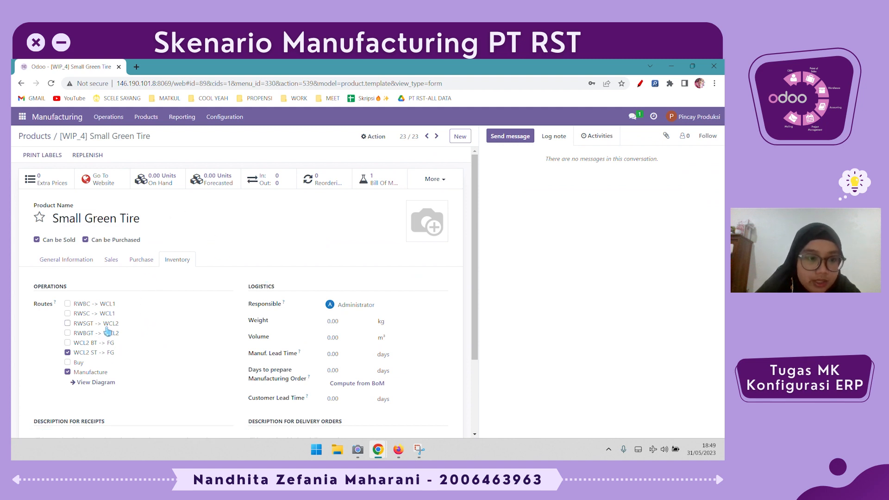
click(88, 354)
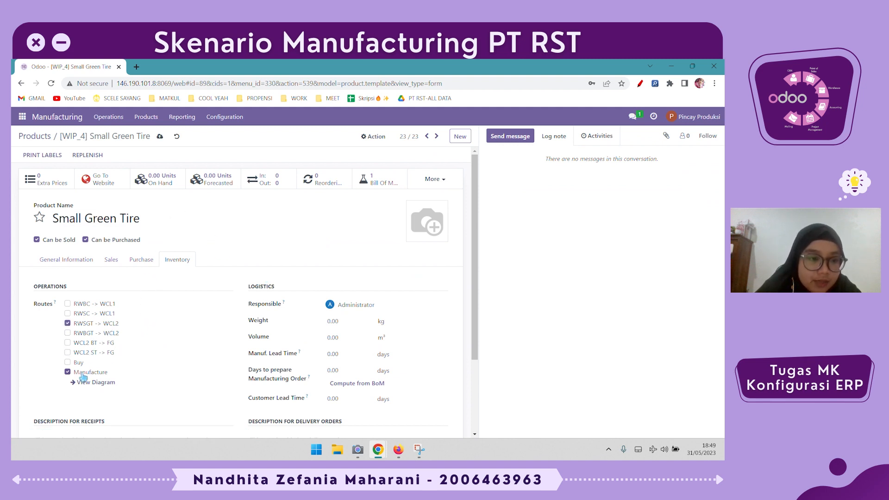
click(86, 373)
View the Small Green Tire route diagram, then return to the products catalogue
click(94, 384)
click(169, 233)
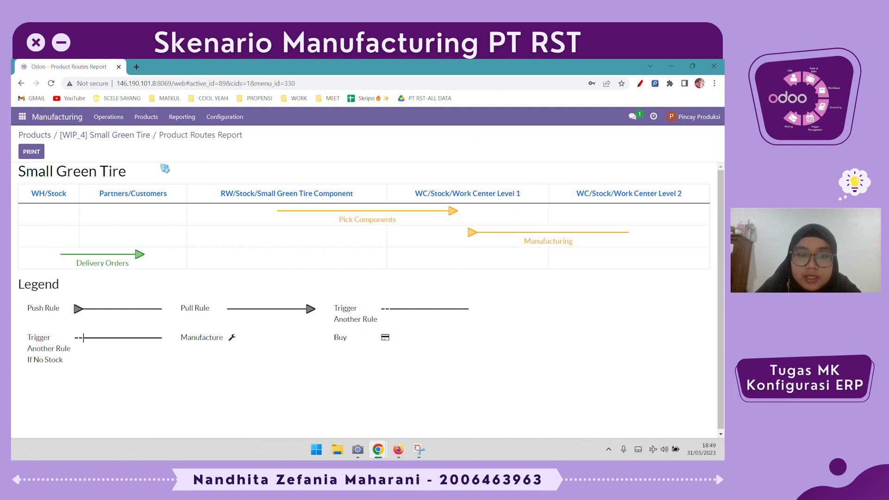
click(123, 135)
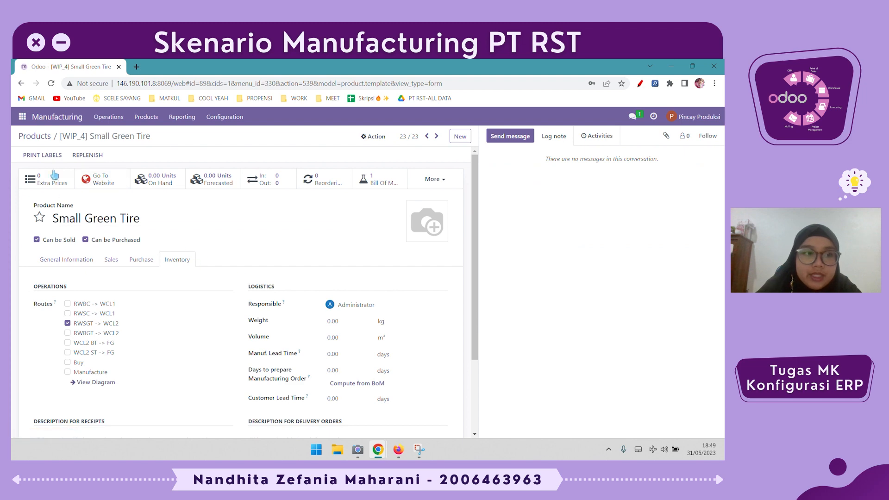
click(45, 137)
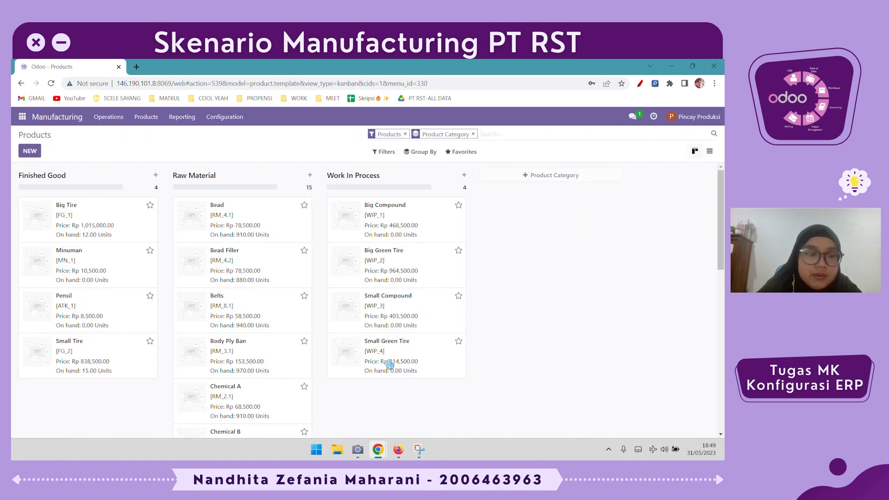
Open the Small Compound product and set its route to RWSC -> WCL1 instead of RWSGT -> WCL2
click(421, 303)
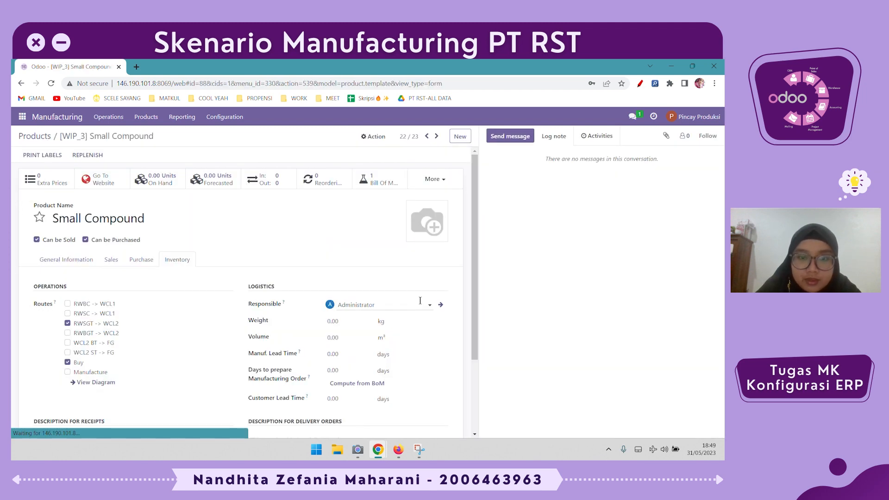
click(101, 323)
click(104, 315)
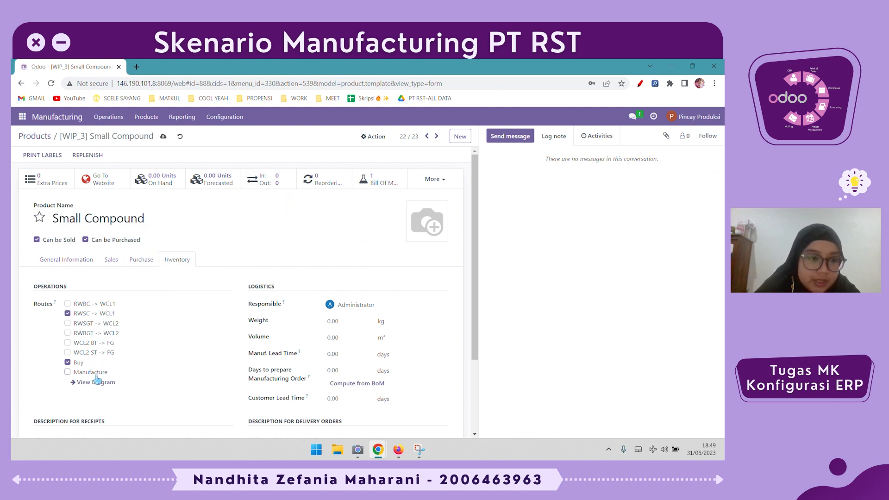
Open the Small Compound stock rules overview for My Company, then return to the products catalogue
click(95, 383)
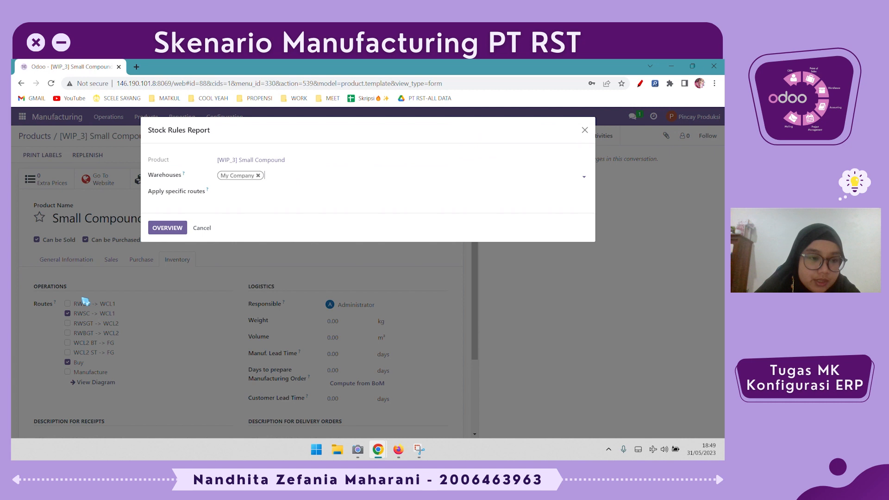
click(180, 228)
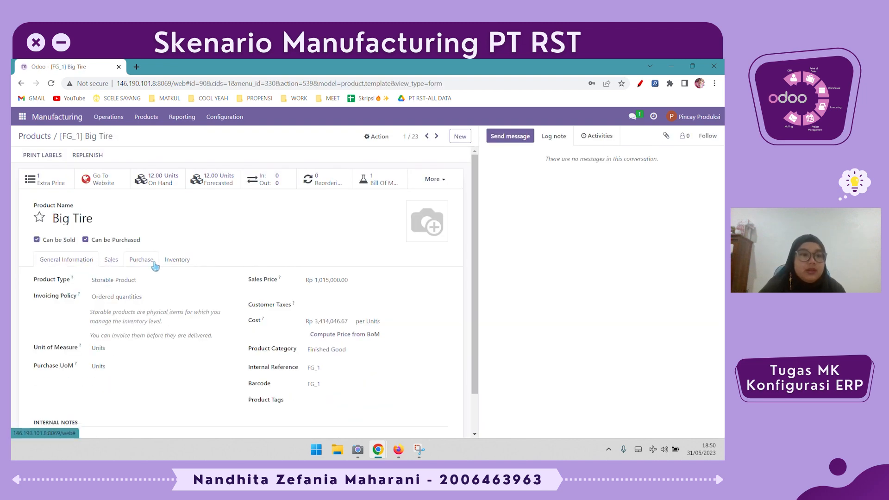
click(26, 138)
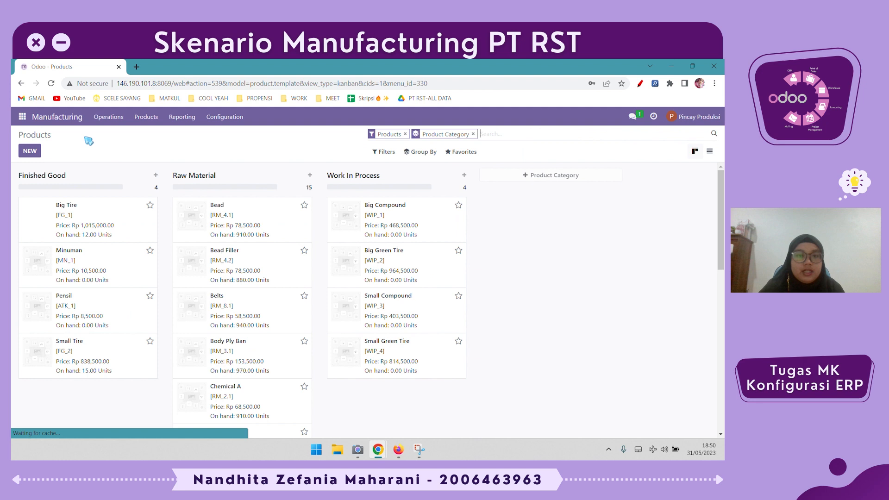
Start a new unbuild order for the Small Tire product
click(106, 121)
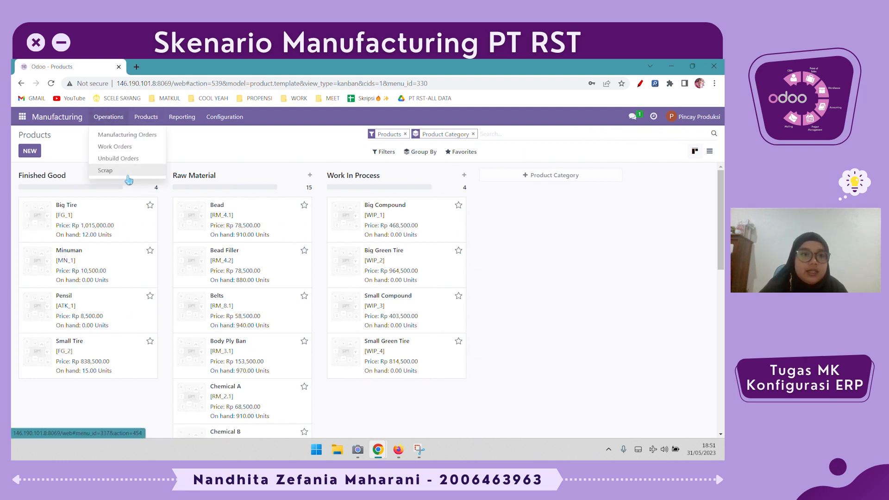
click(152, 159)
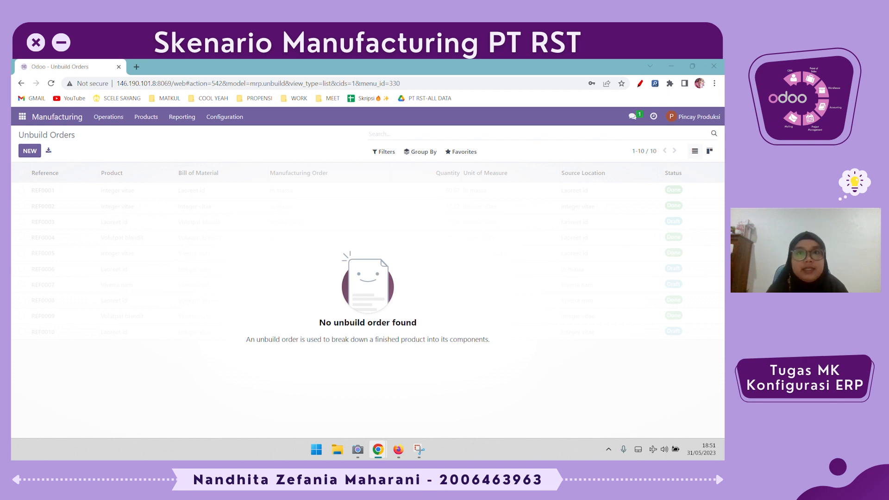
click(38, 157)
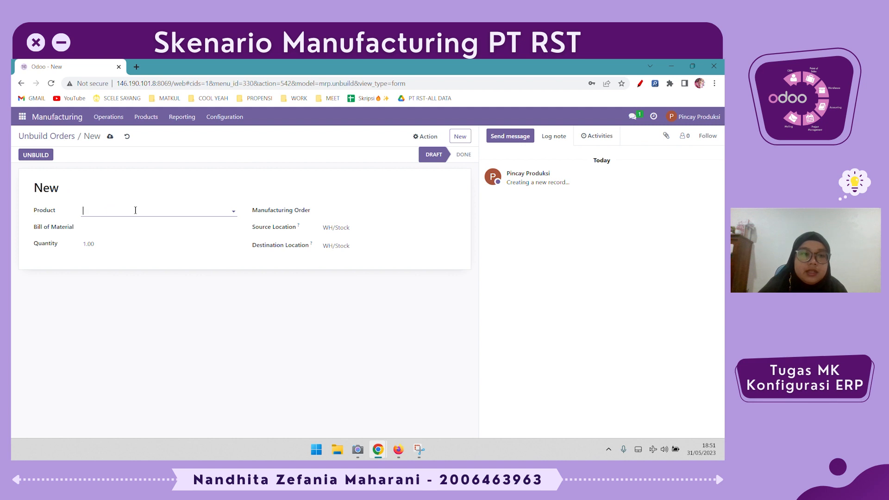
click(136, 212)
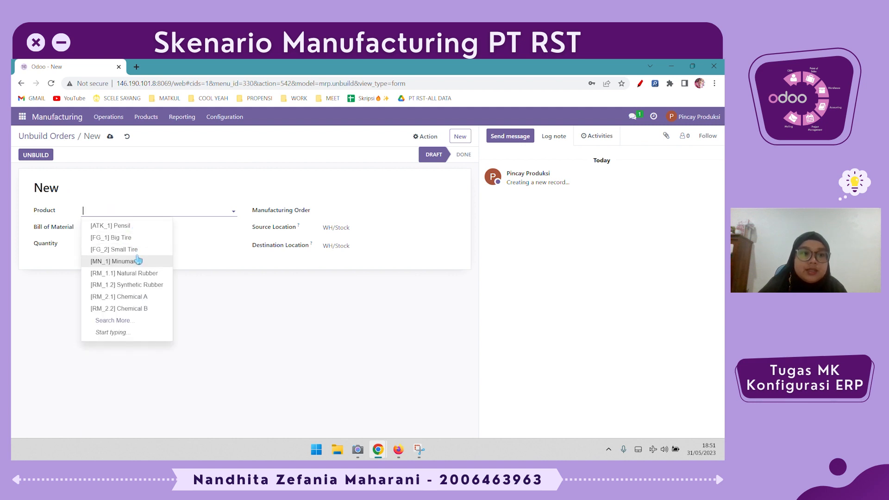
click(137, 250)
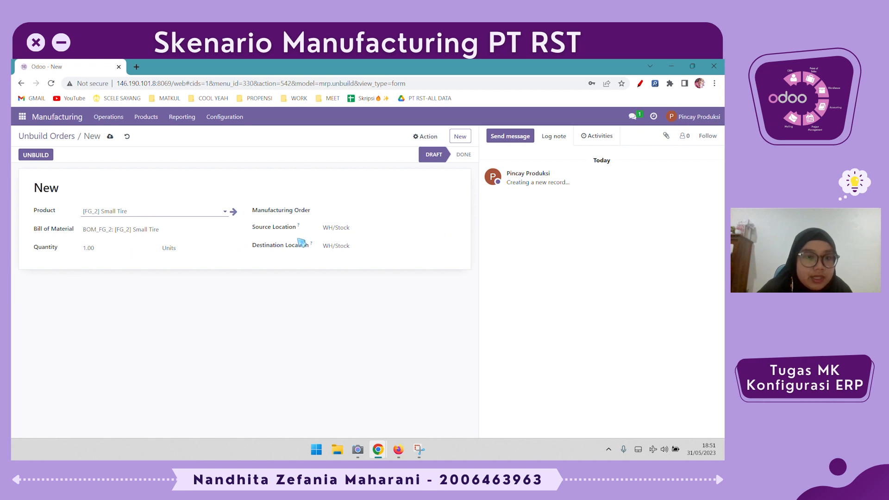
Link the unbuild to WH/MO/00012, set the source location to FG/Stock/Small Tire, and unbuild it
click(338, 214)
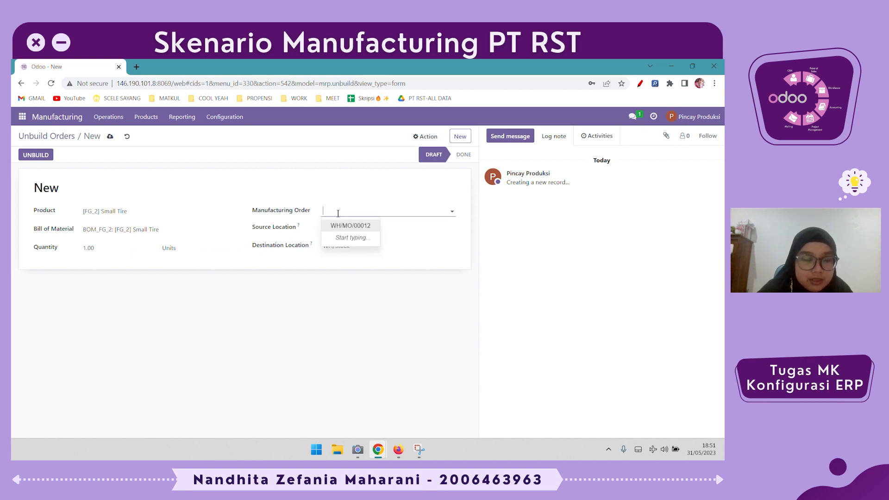
click(359, 227)
key(Tab)
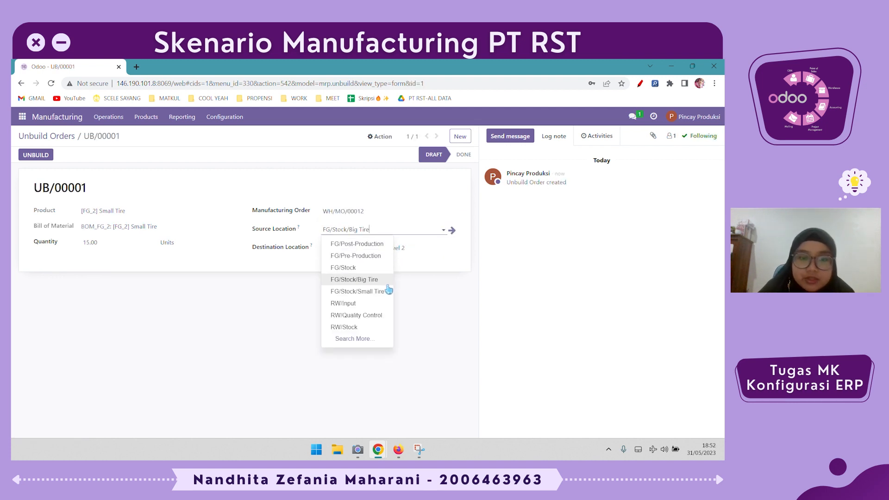
click(388, 291)
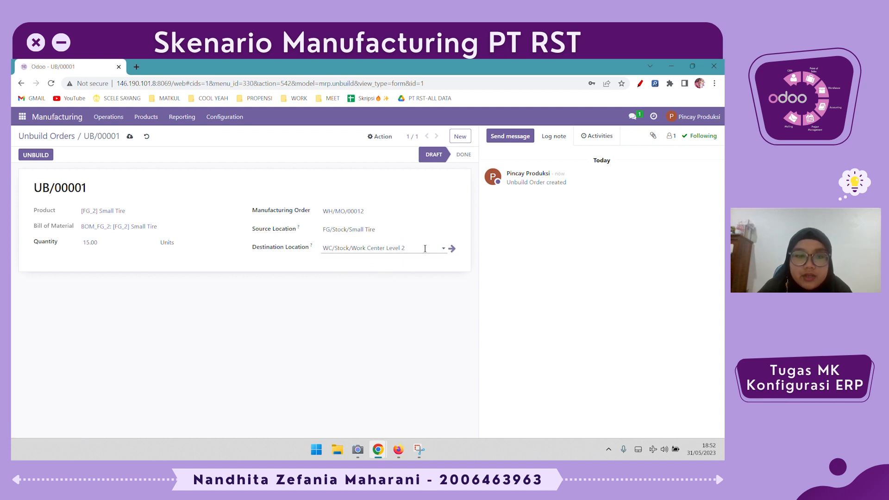
click(25, 157)
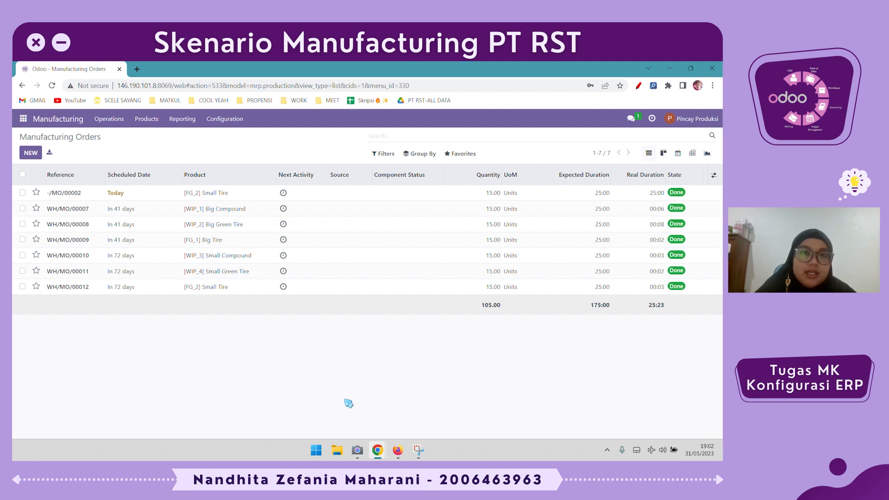
Open manufacturing order -/MO/00002 to review its components, then go back to the products catalogue
click(260, 197)
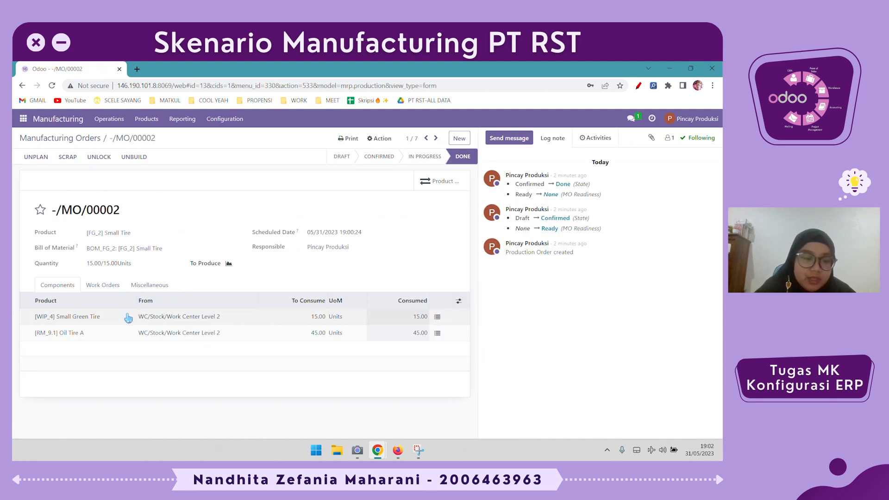
click(147, 119)
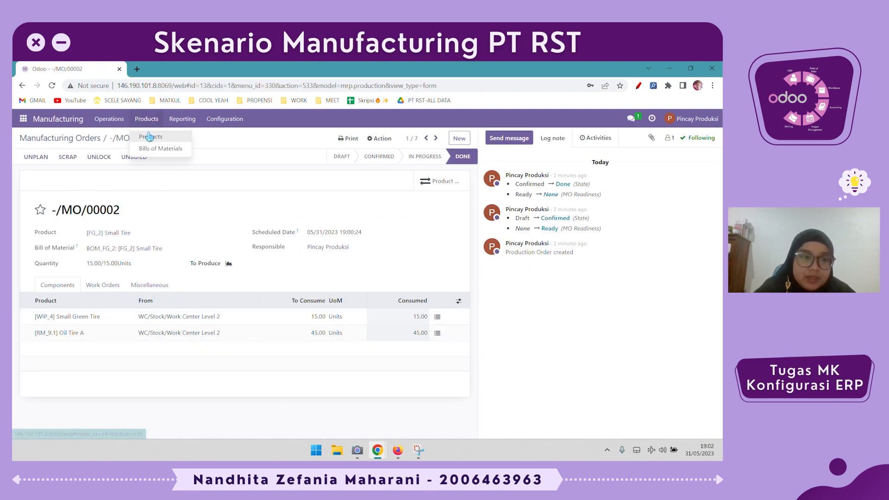
click(160, 137)
Group the products catalogue by product category and scroll through the groups
click(420, 153)
click(432, 181)
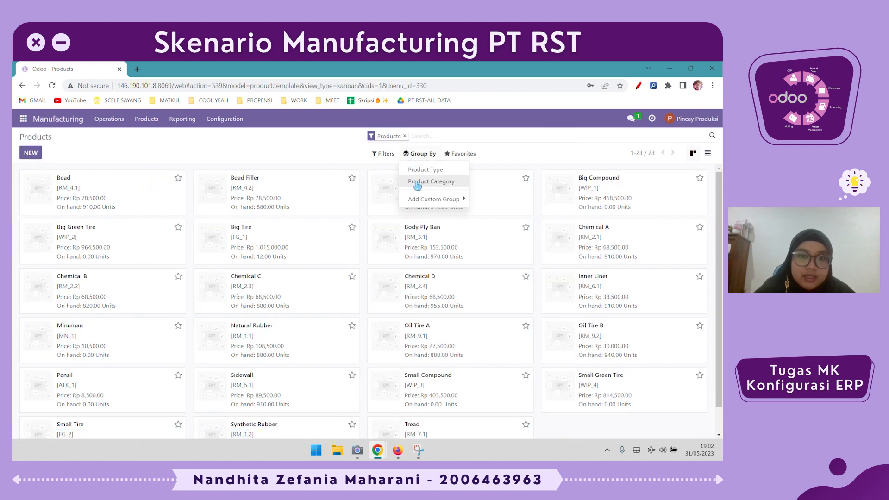
click(386, 413)
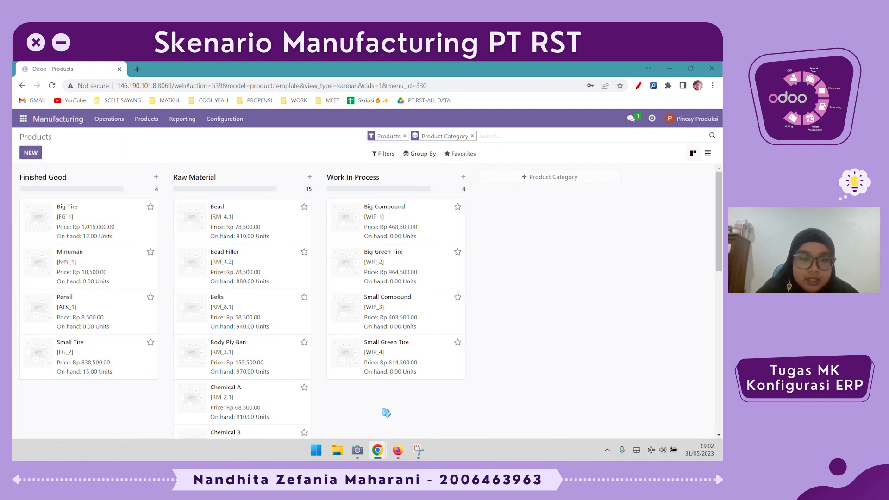
scroll(386, 411, down, 1)
scroll(352, 406, down, 1)
scroll(339, 406, down, 3)
scroll(338, 403, up, 5)
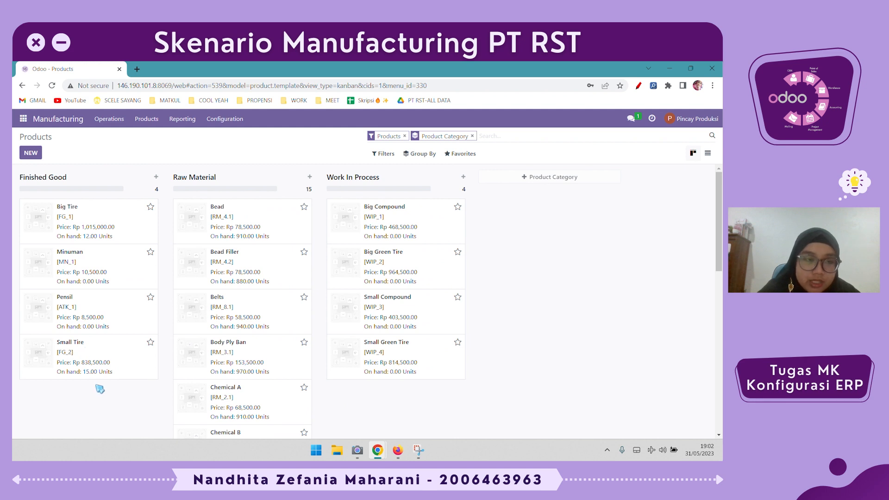
Start another new unbuild order for the Small Tire product
click(116, 122)
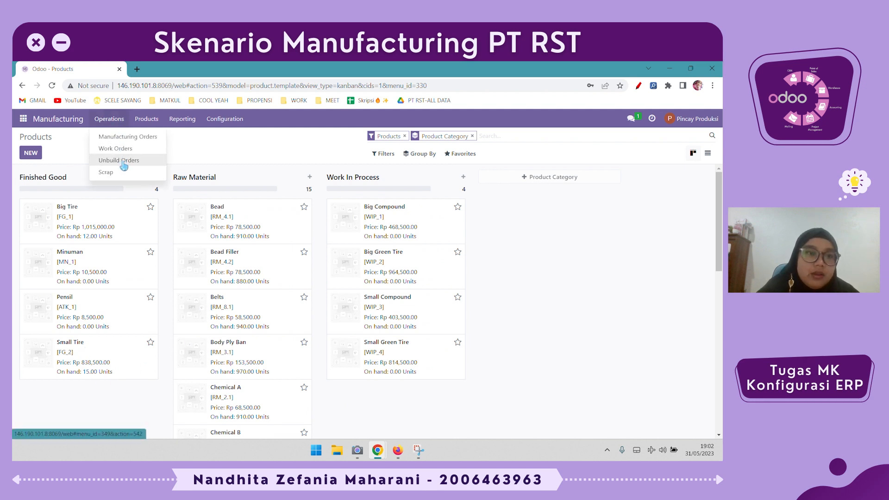
click(151, 162)
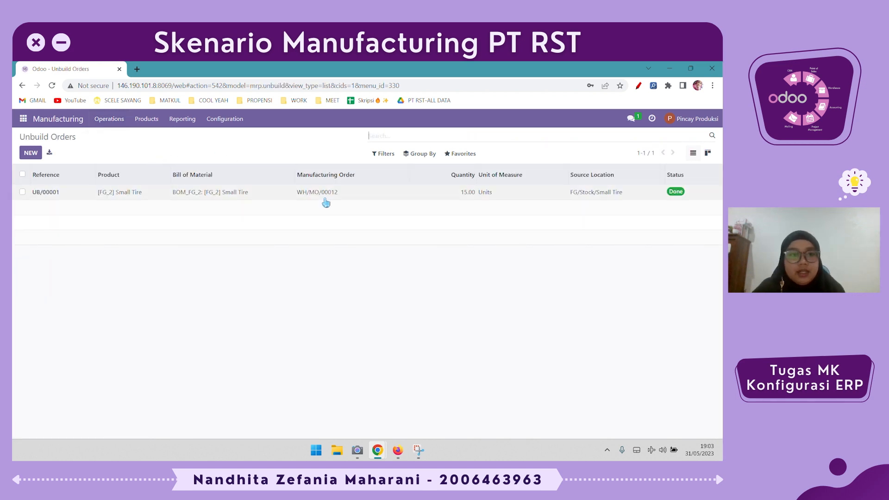
click(30, 153)
click(107, 213)
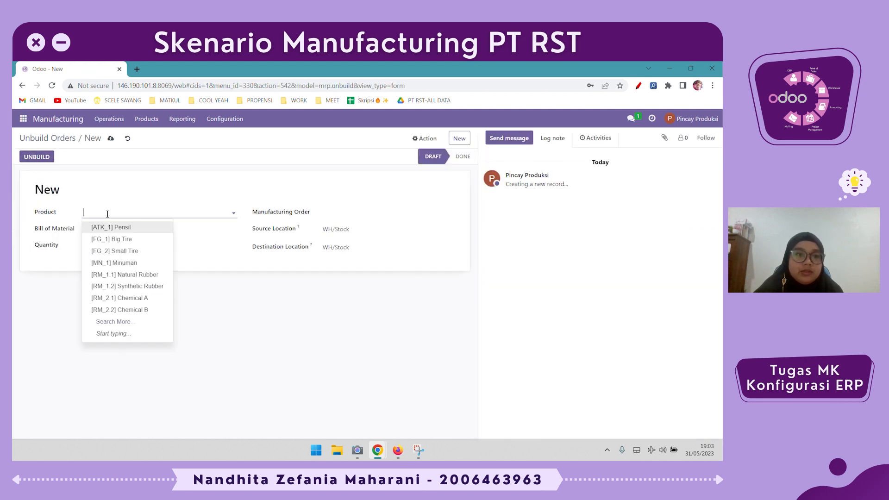
click(115, 251)
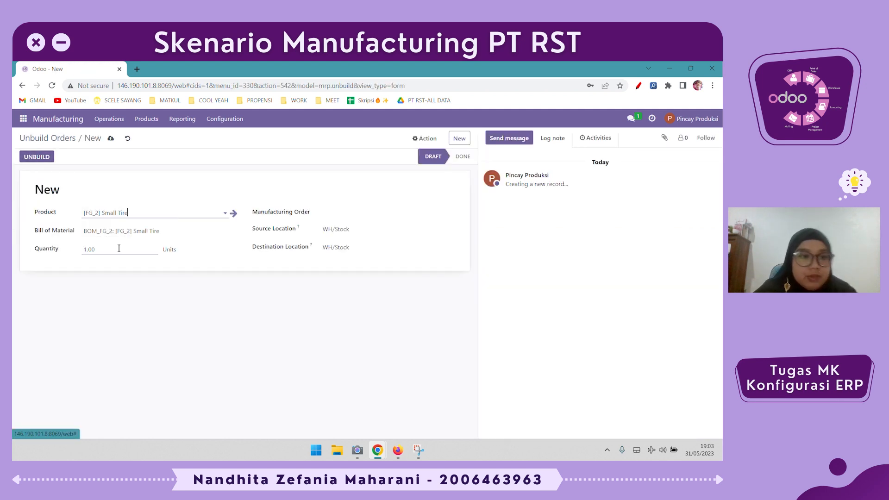
Set the unbuild's source location to FG/Stock/Small Tire and destination to WC/Stock/Work Center Level 2, then save and unbuild it
click(375, 227)
text(small)
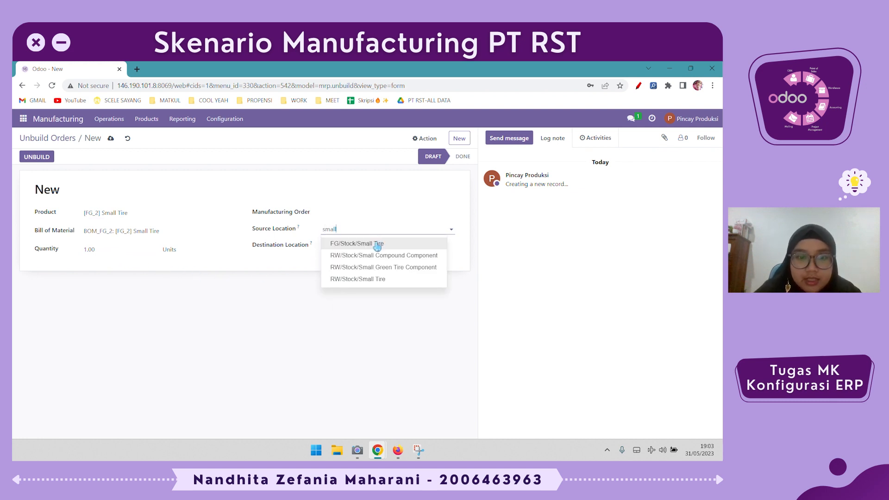
click(377, 244)
click(376, 241)
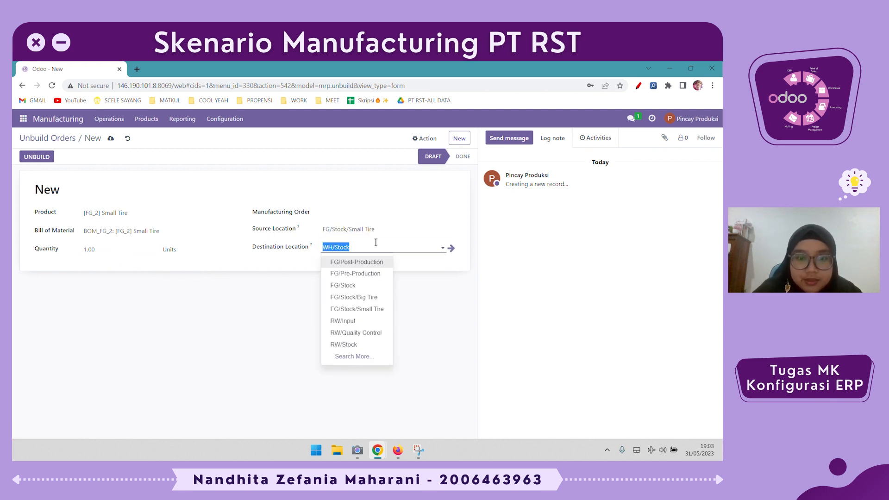
text(work)
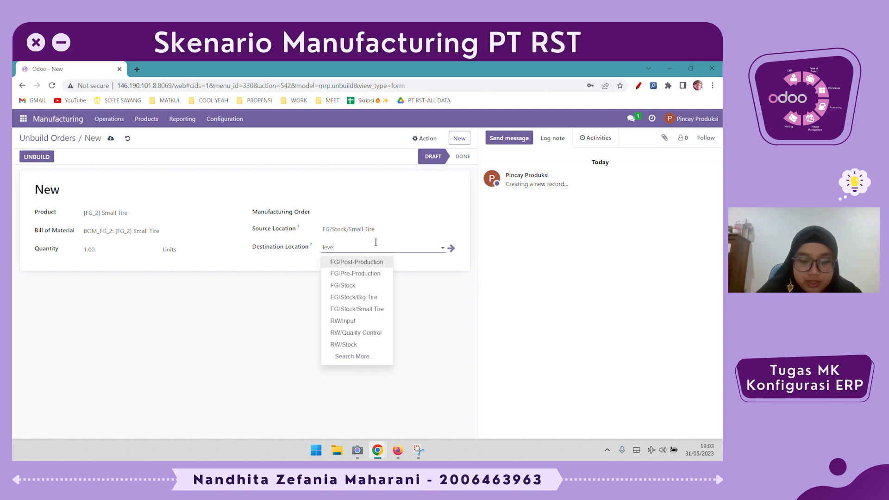
click(382, 286)
click(415, 311)
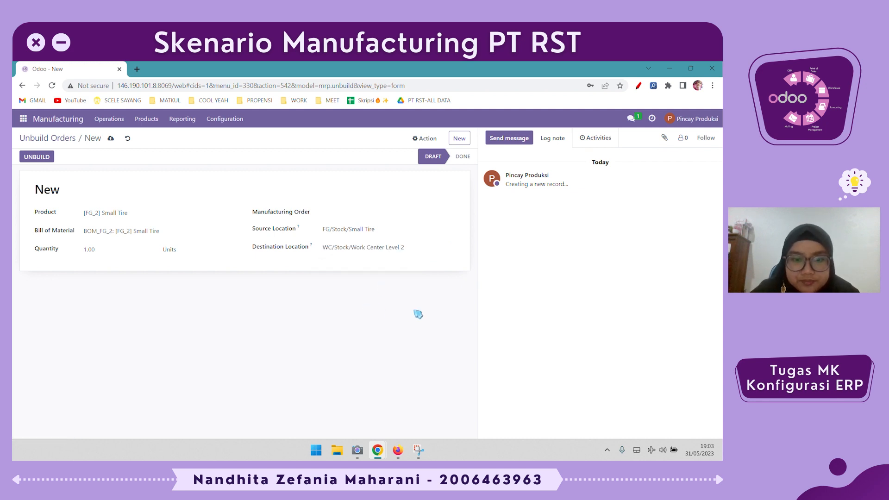
click(111, 139)
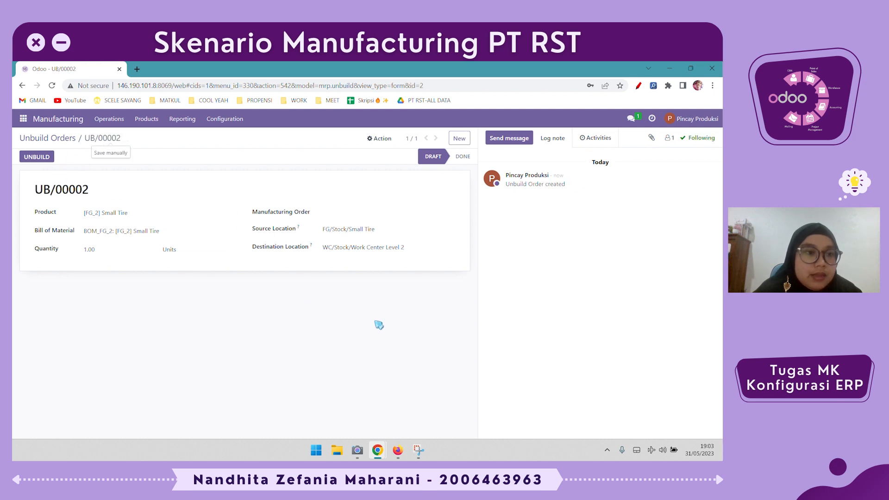
click(41, 158)
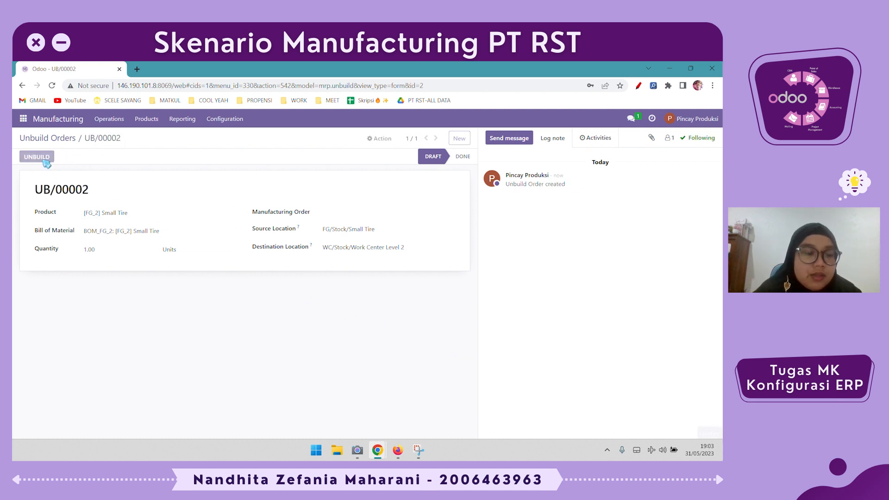
Open the products catalogue and scroll through the product on-hand quantities
click(147, 119)
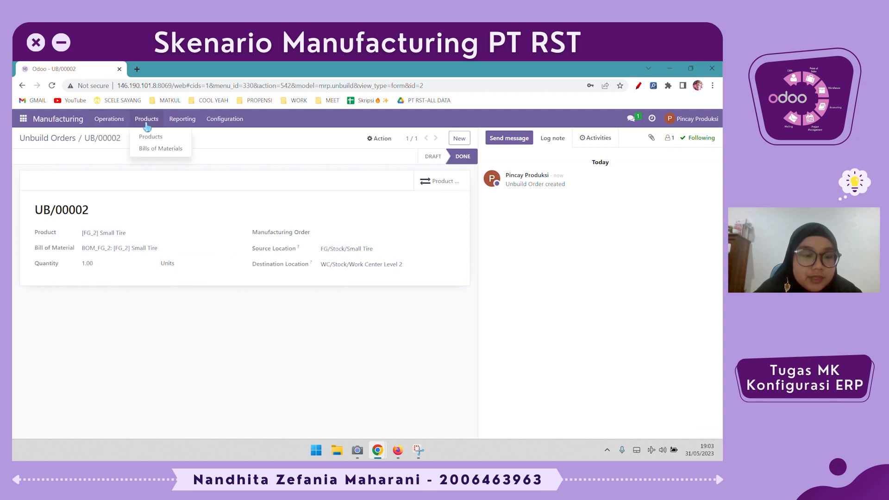
click(149, 135)
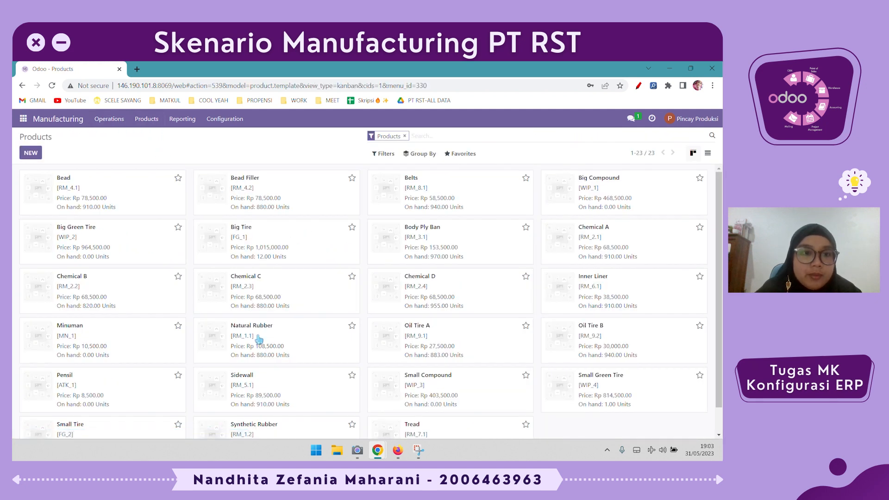
scroll(259, 341, down, 2)
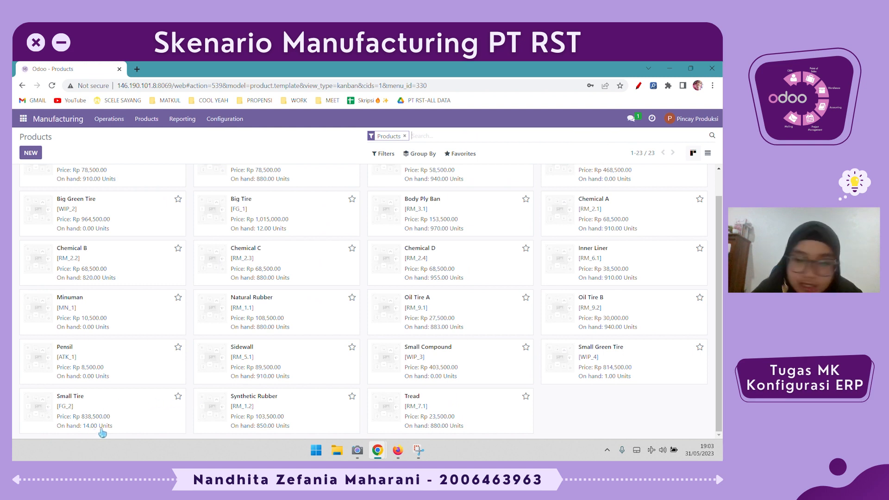
scroll(198, 279, up, 2)
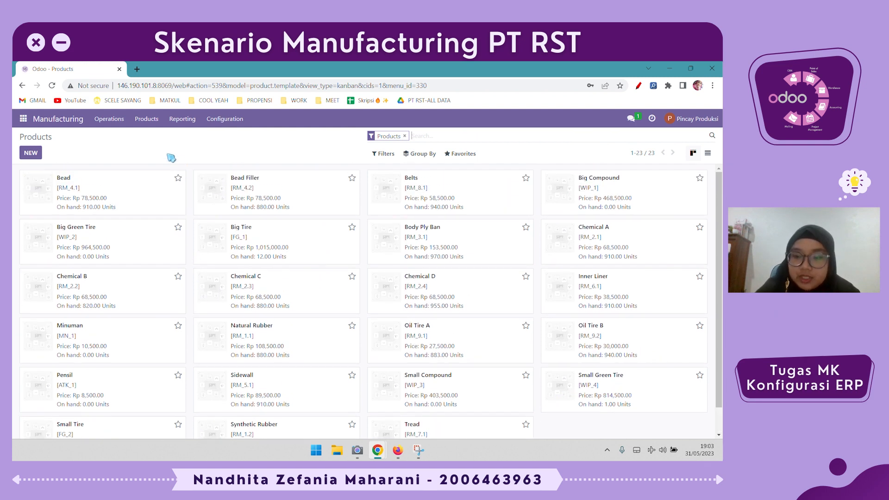
Open the unbuild orders list and review UB/00001 and UB/00002
click(110, 119)
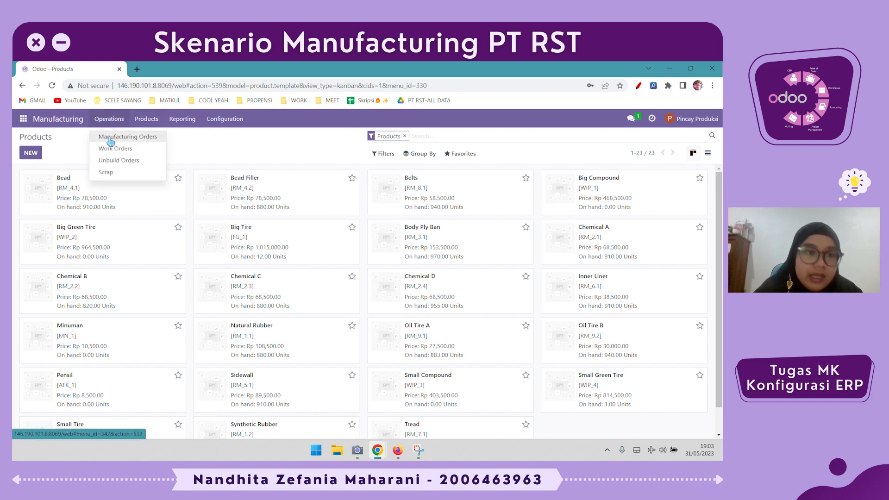
click(110, 136)
click(109, 119)
click(119, 161)
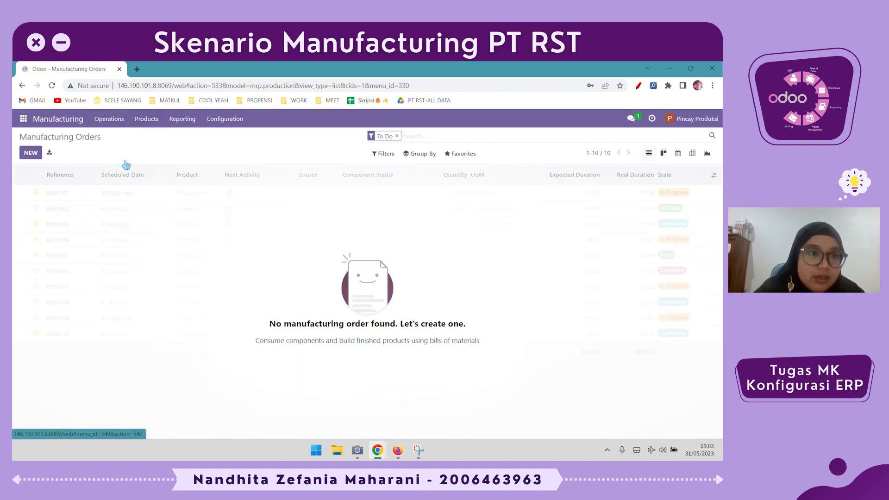
click(459, 208)
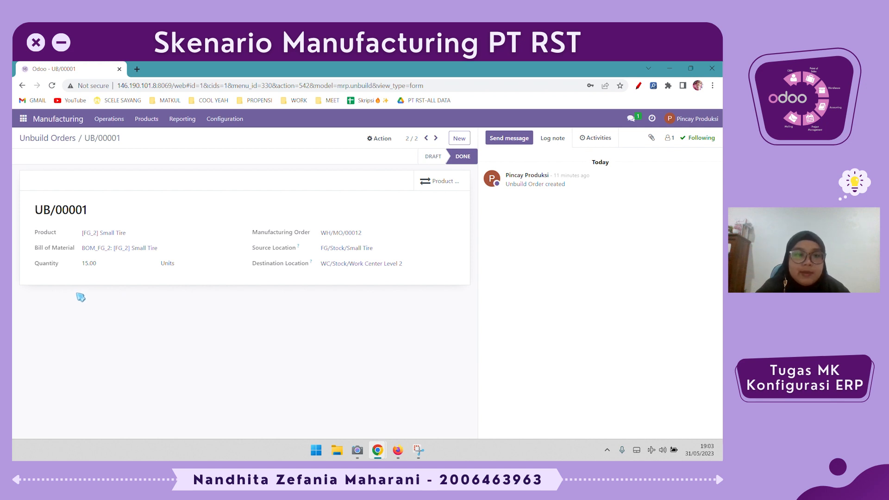
click(56, 139)
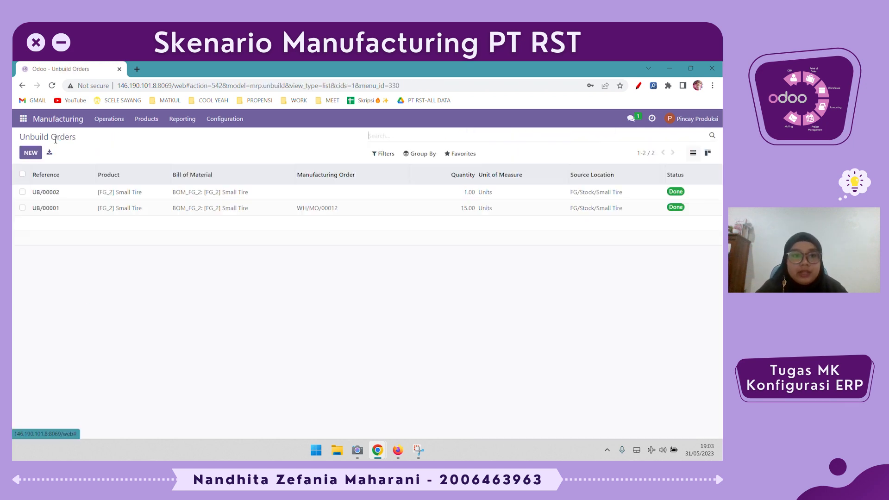
click(274, 195)
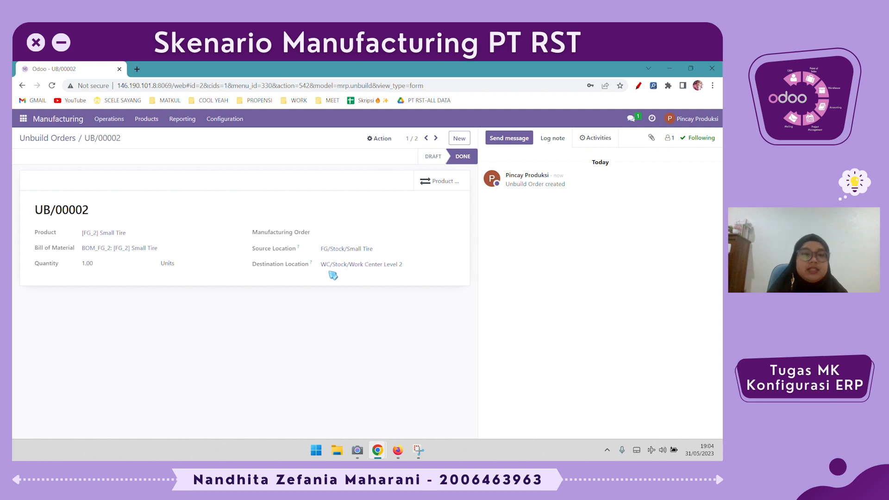
click(32, 140)
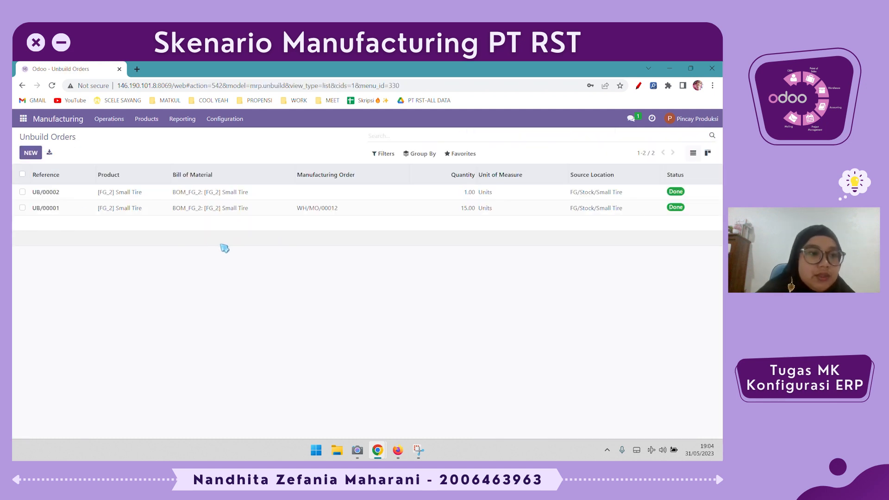
Start a new unbuild order for the Small Green Tire product
click(144, 124)
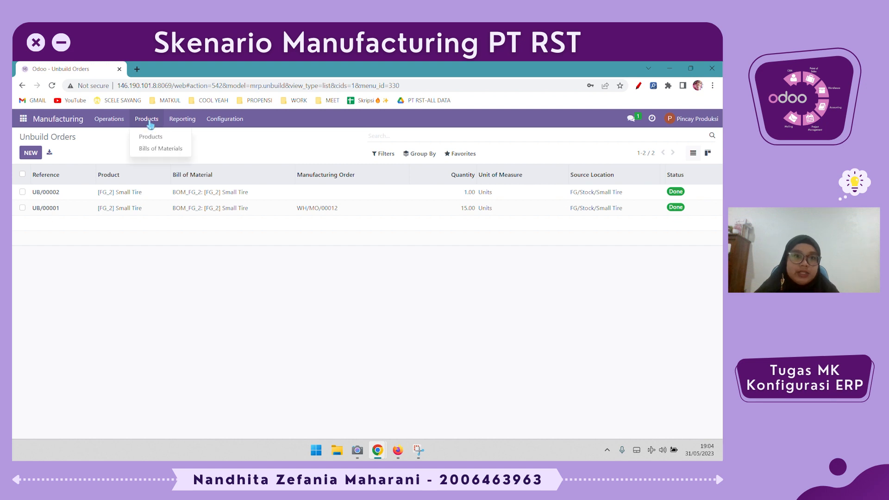
mouse_move(110, 121)
click(30, 152)
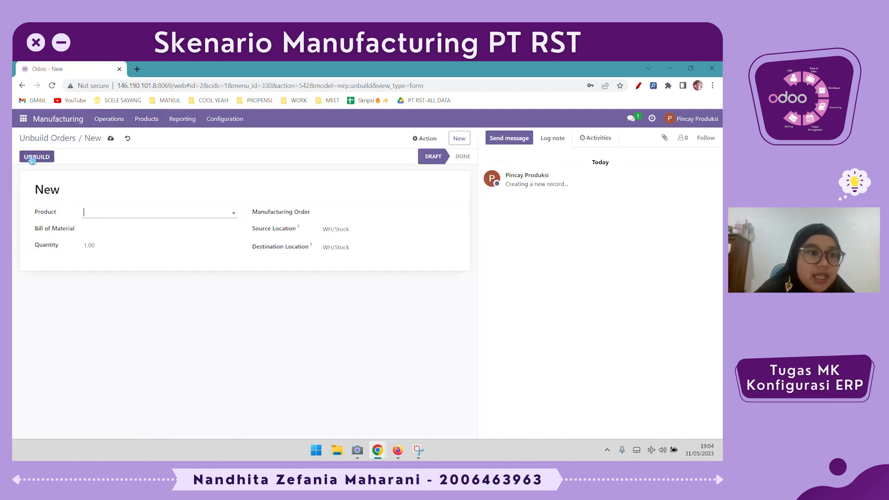
click(109, 218)
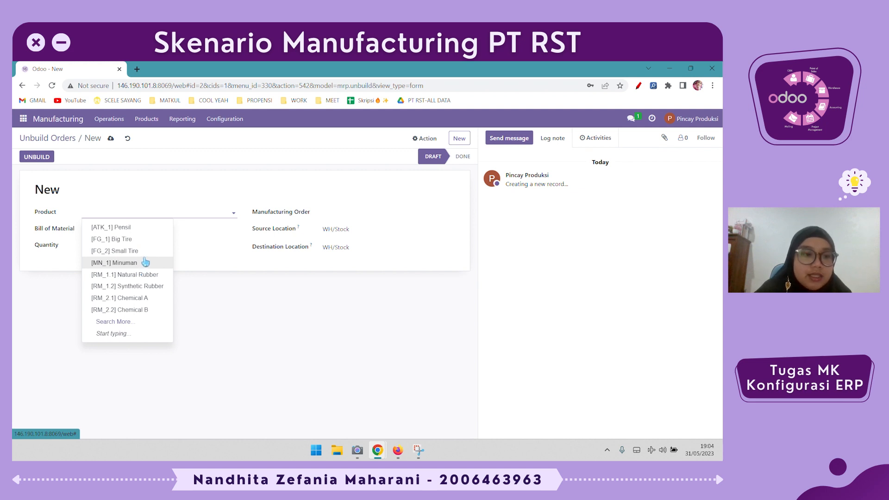
text(green)
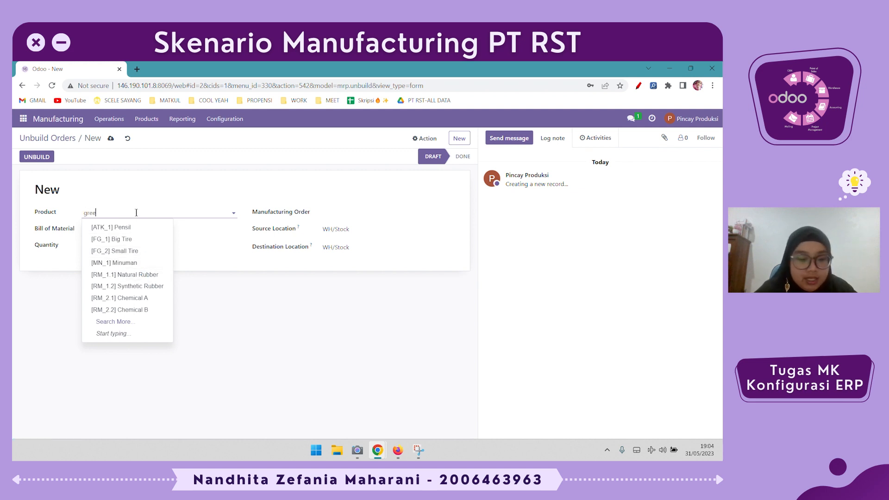
click(148, 236)
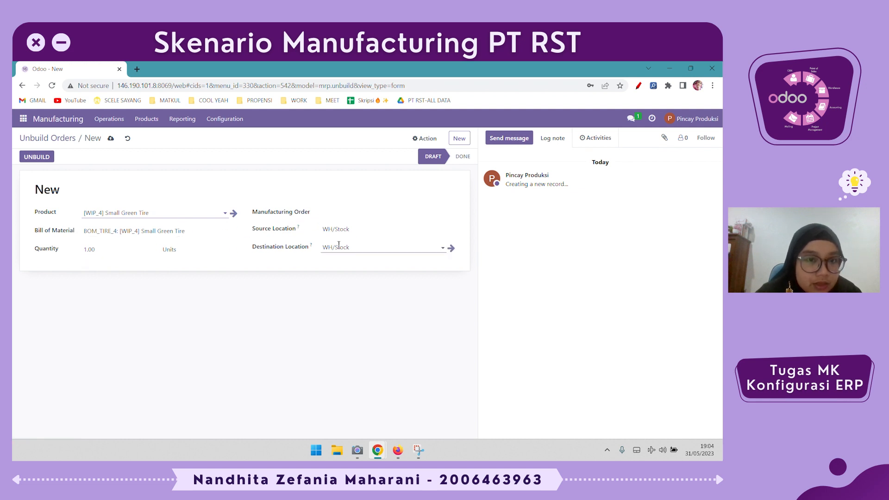
Set the source location to WC/Stock/Work Center Level 2 and destination to WC/Stock/Work Center Level 1, then unbuild it
click(356, 230)
text(lel)
key(BackSpace)
text(ve)
click(356, 266)
click(363, 247)
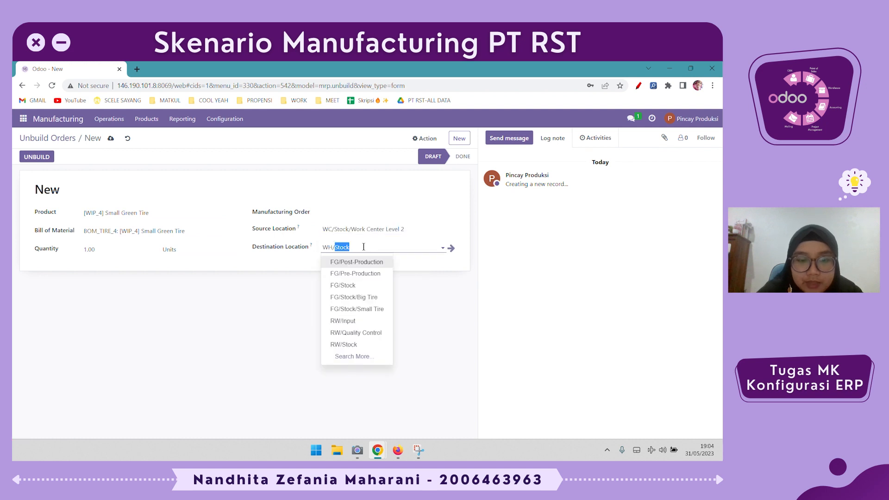
text(level)
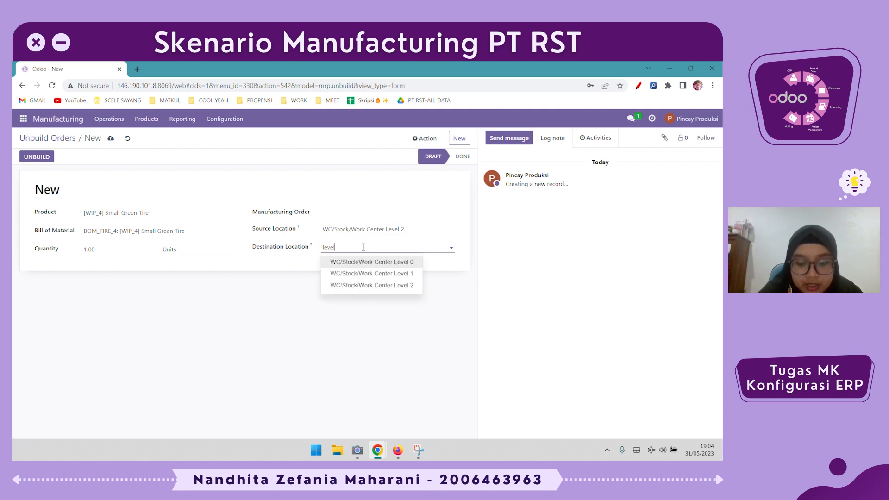
click(366, 274)
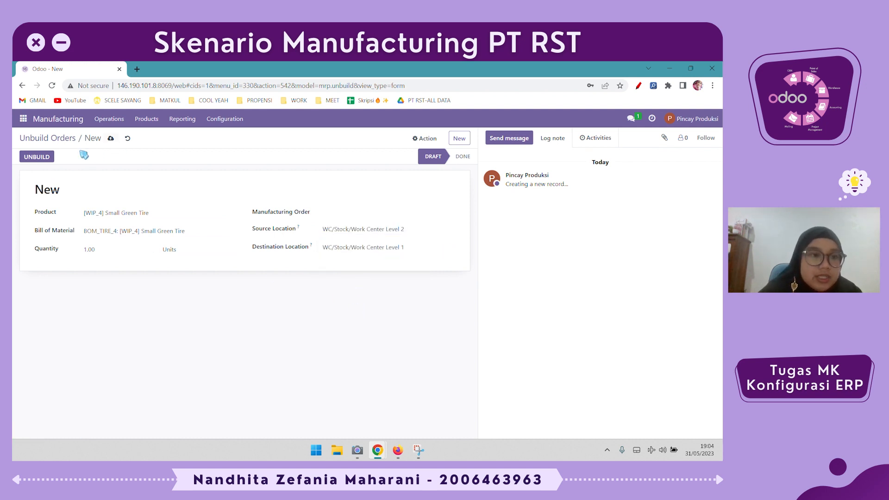
click(50, 160)
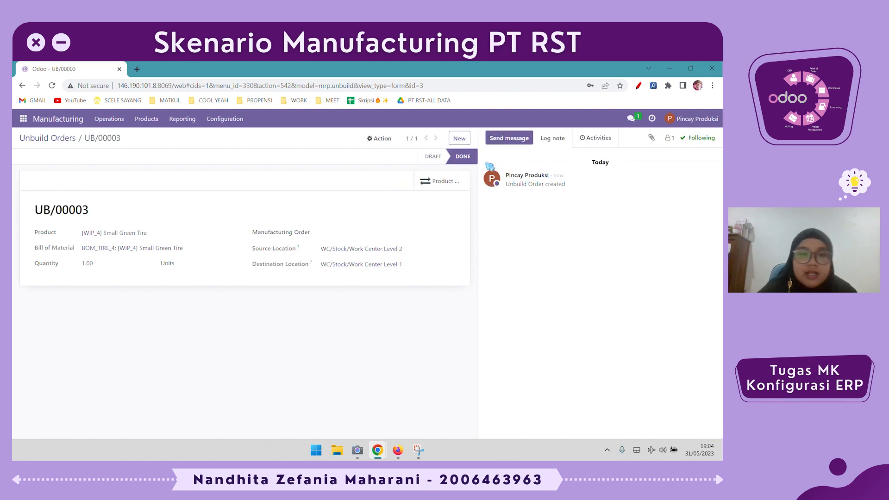
Open the products catalogue grouped by product category and review the groups
click(151, 128)
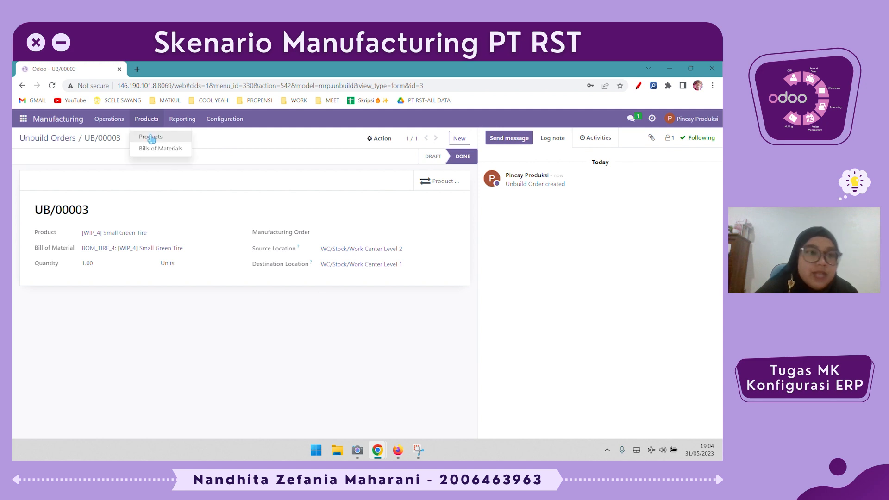
click(149, 141)
click(420, 153)
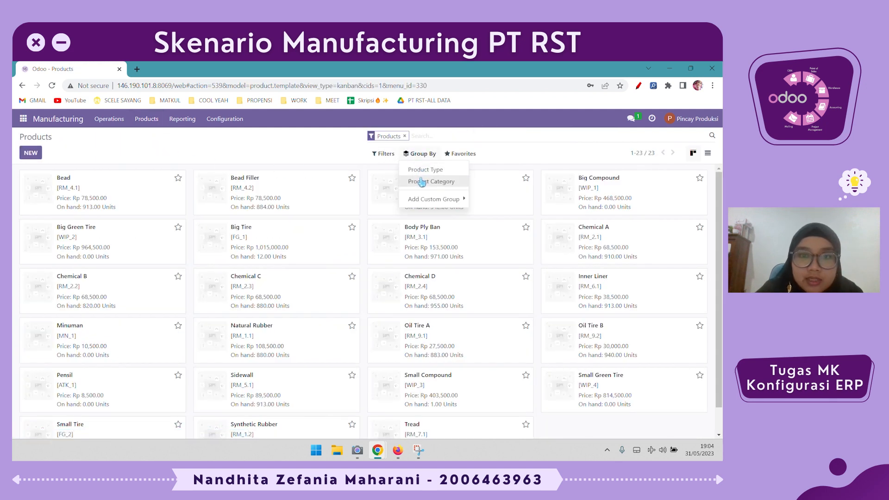
click(431, 181)
click(559, 355)
scroll(559, 354, down, 2)
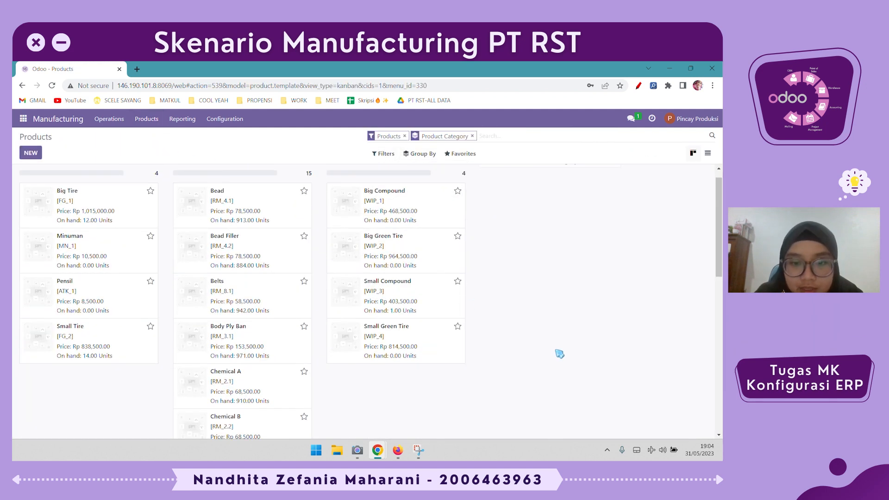
scroll(427, 321, up, 1)
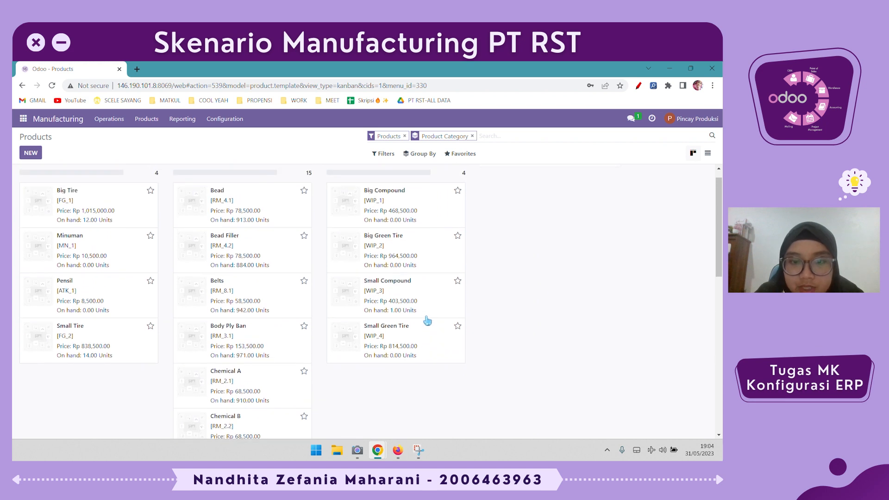
scroll(401, 326, up, 1)
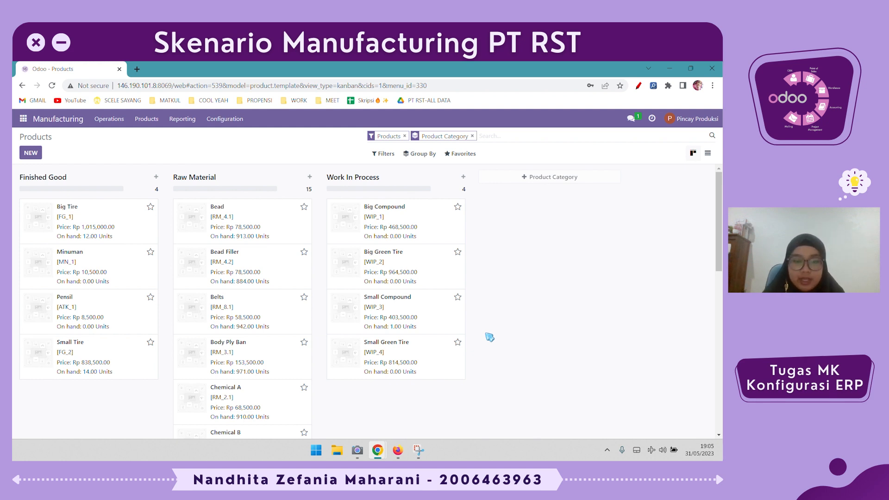
Switch to Inventory, open inventory adjustments without the My Counts filter, and review stock per location
click(24, 118)
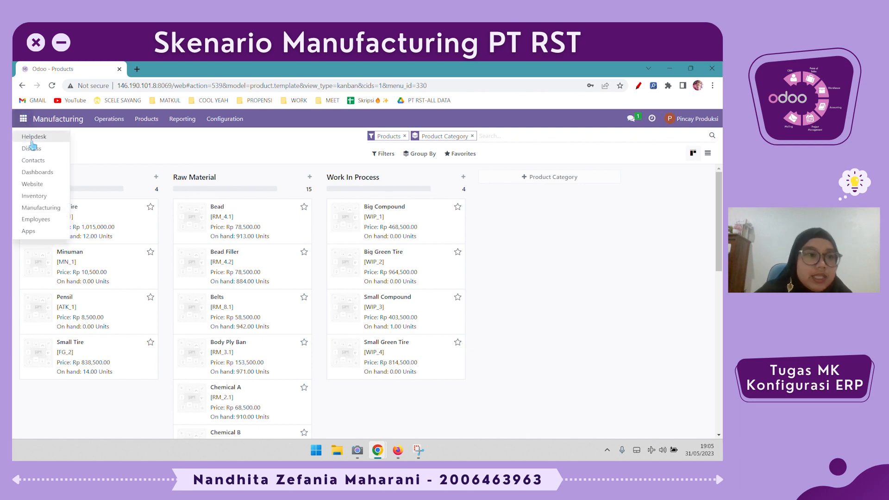
click(54, 196)
click(119, 121)
click(121, 136)
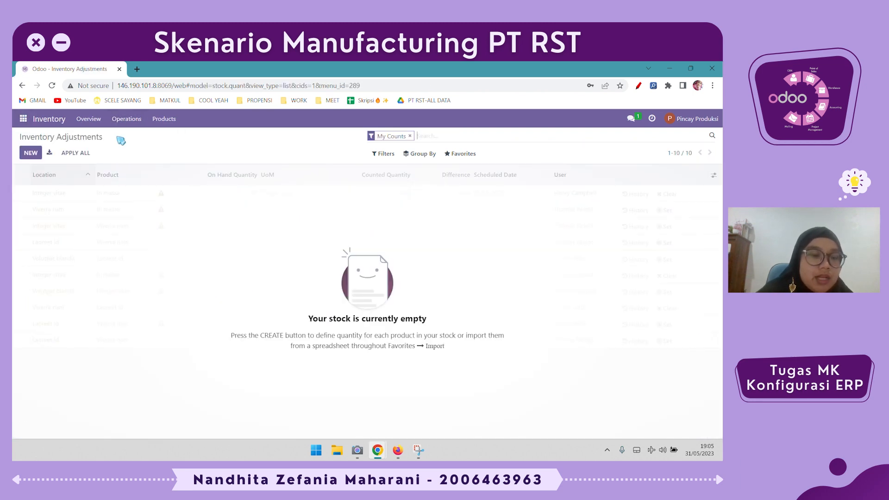
click(410, 136)
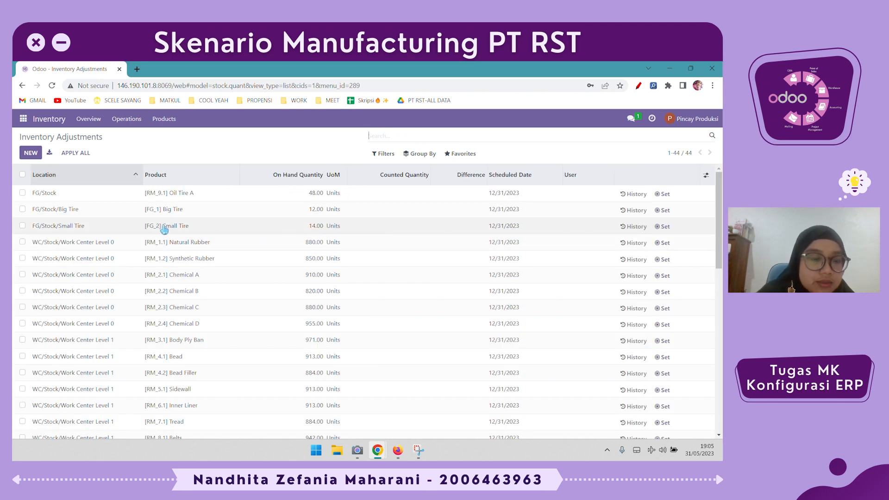
scroll(213, 228, down, 1)
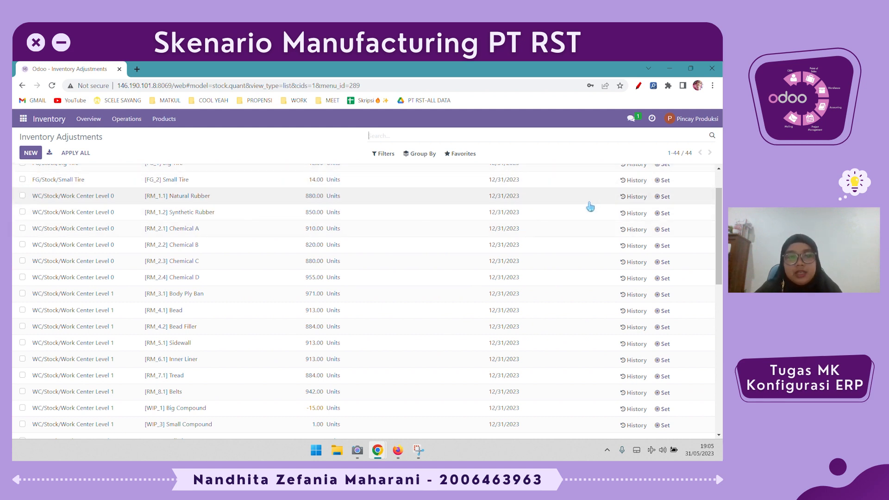
scroll(588, 208, up, 1)
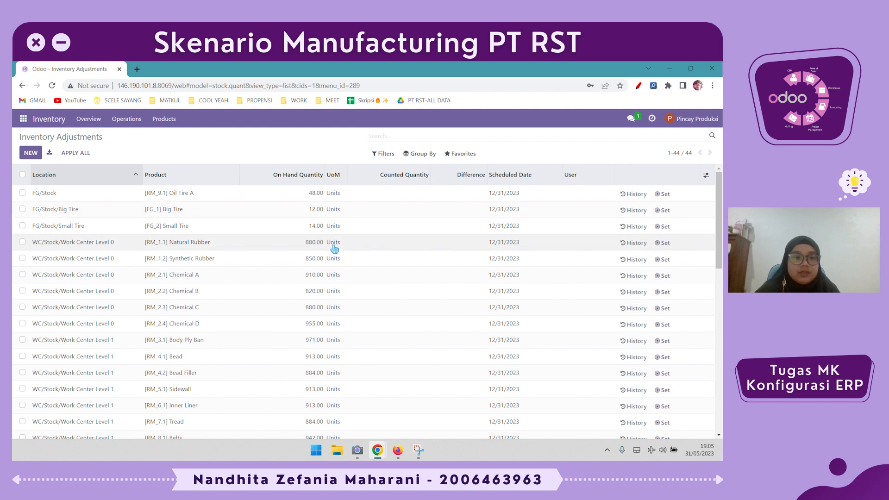
scroll(335, 249, down, 1)
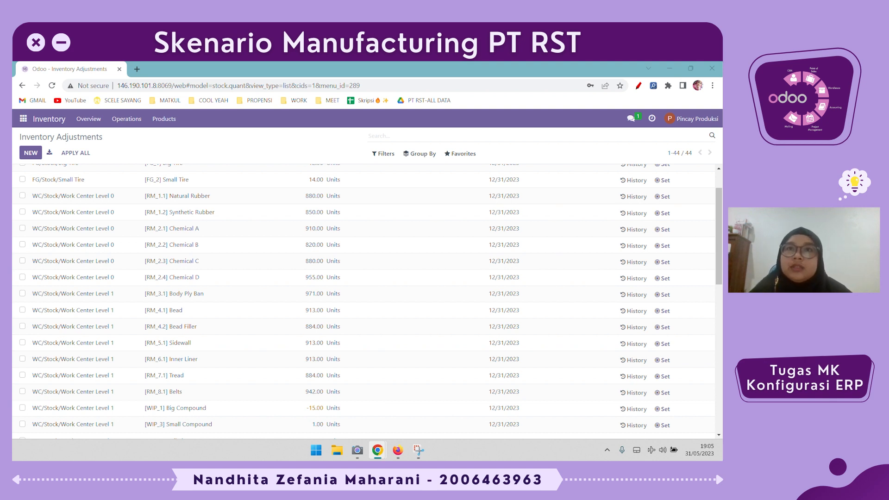
Return to Manufacturing and open the unbuild orders list
click(89, 119)
click(126, 120)
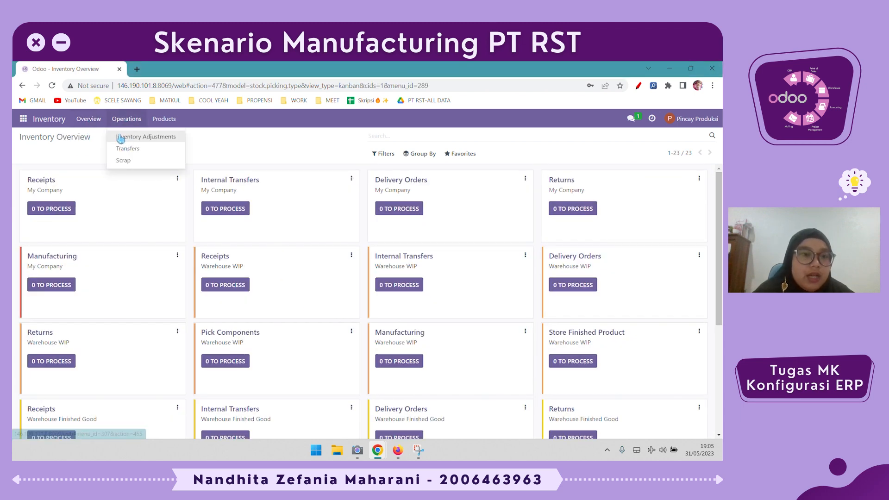
click(23, 119)
click(35, 219)
click(23, 119)
click(51, 207)
click(110, 119)
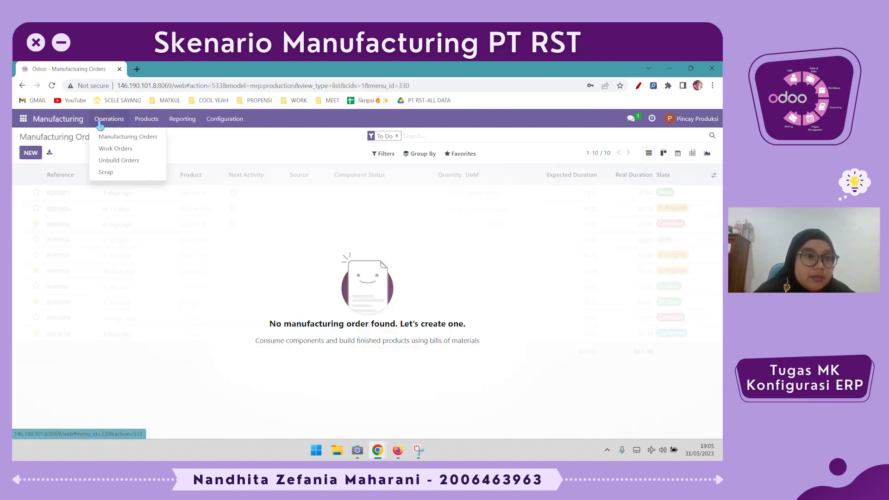
click(111, 161)
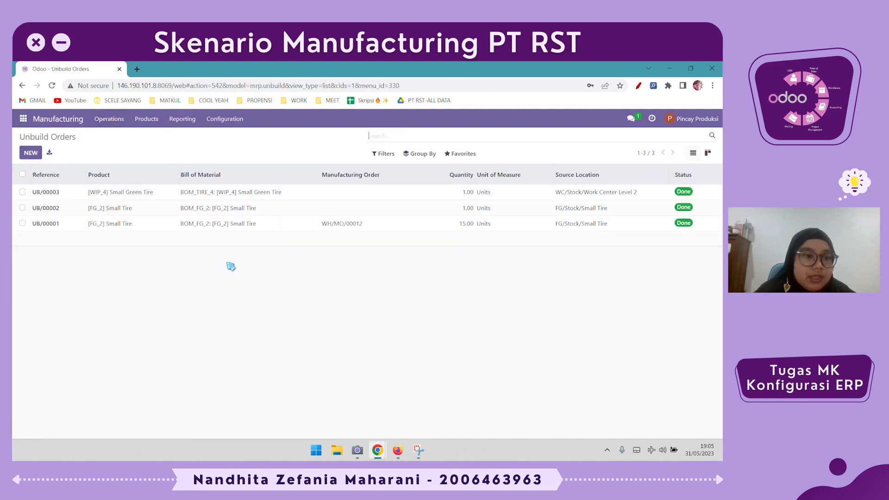